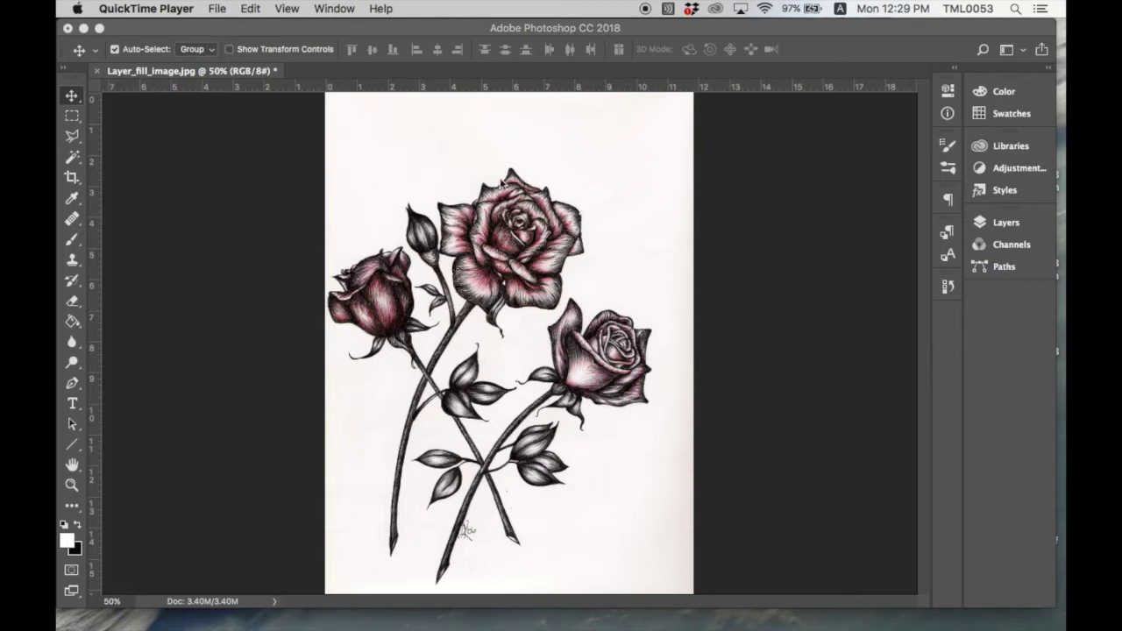
- Look over the rose drawing's layer list and its history of edits
click(437, 156)
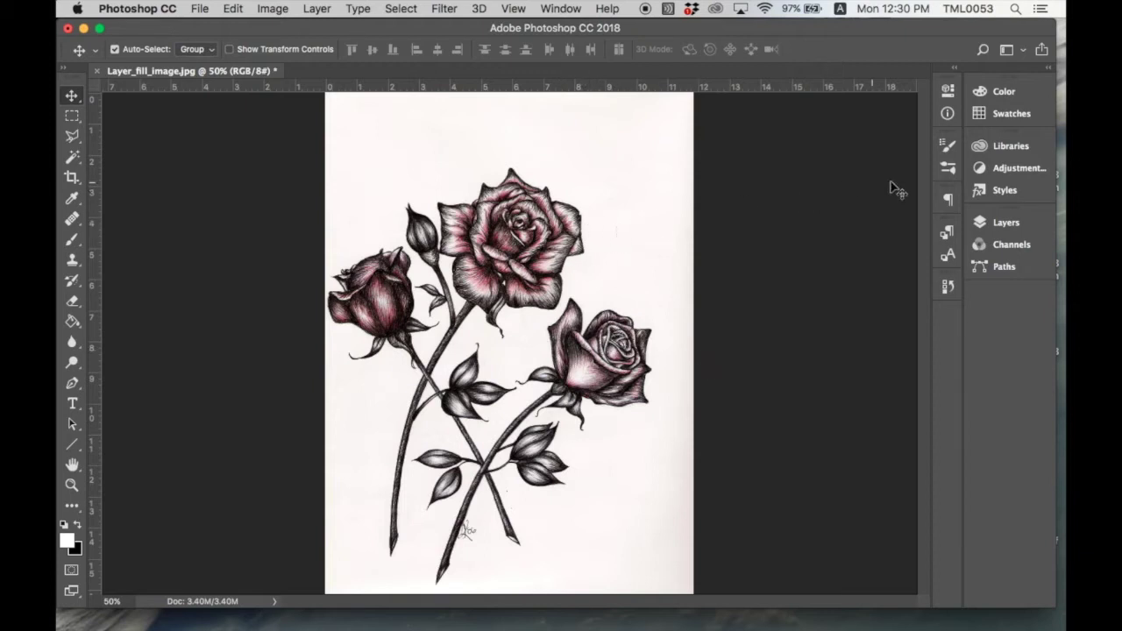
click(1004, 227)
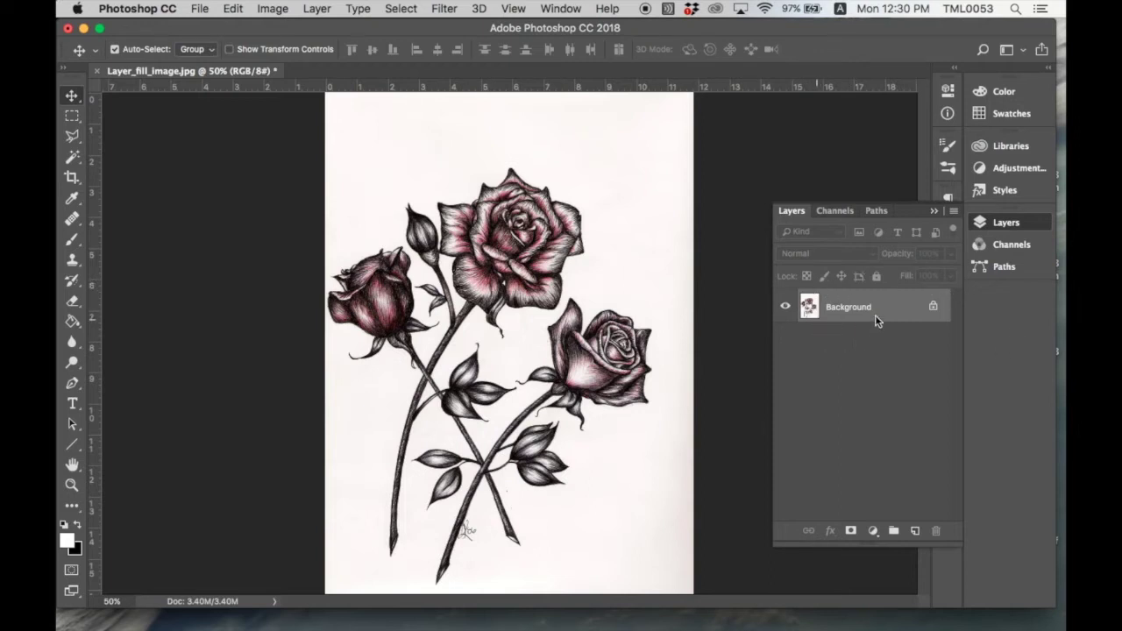
click(1026, 224)
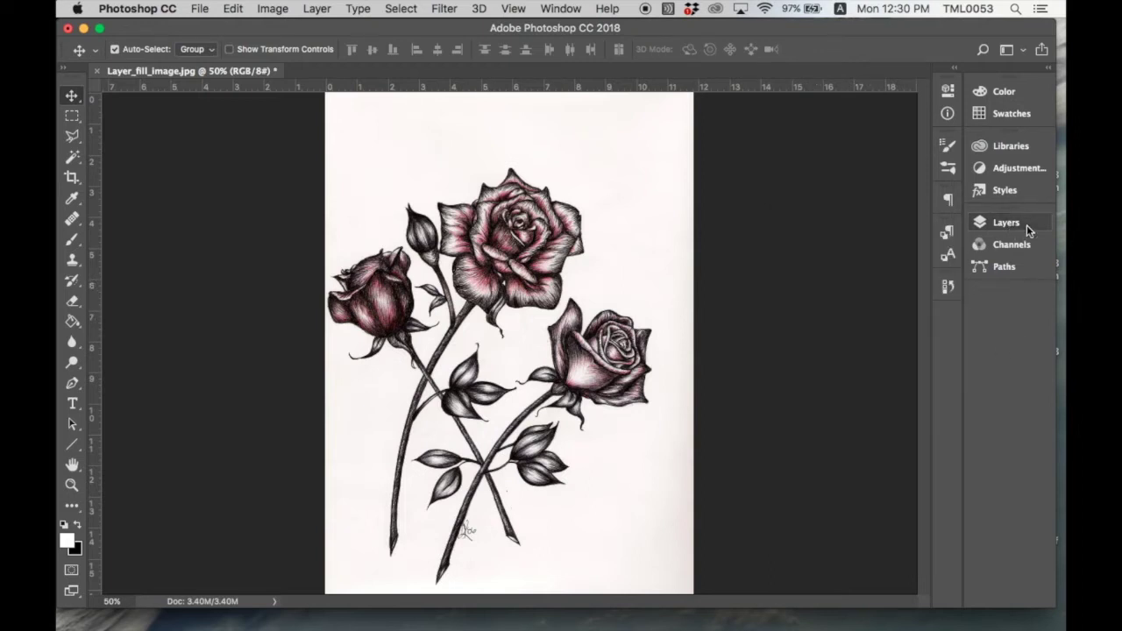
click(948, 288)
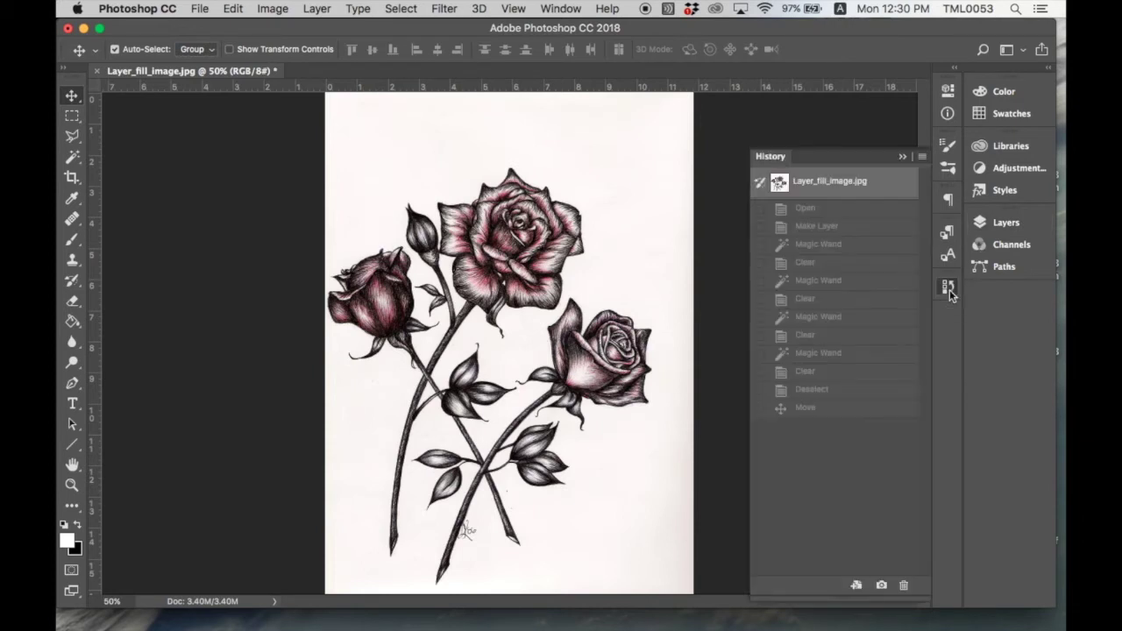
click(949, 288)
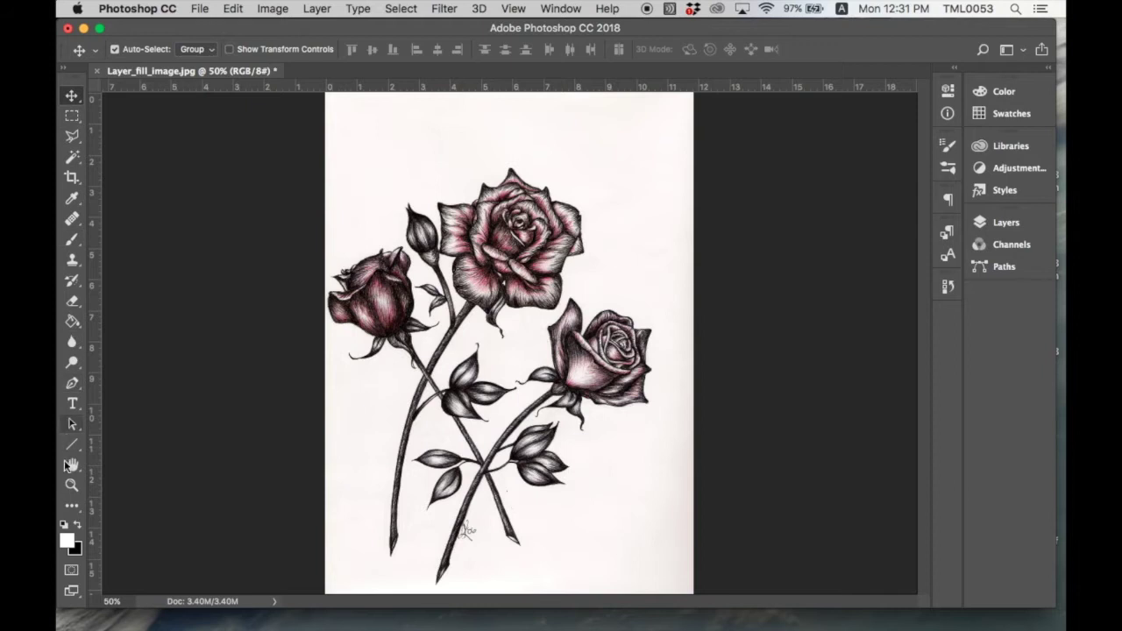
click(72, 137)
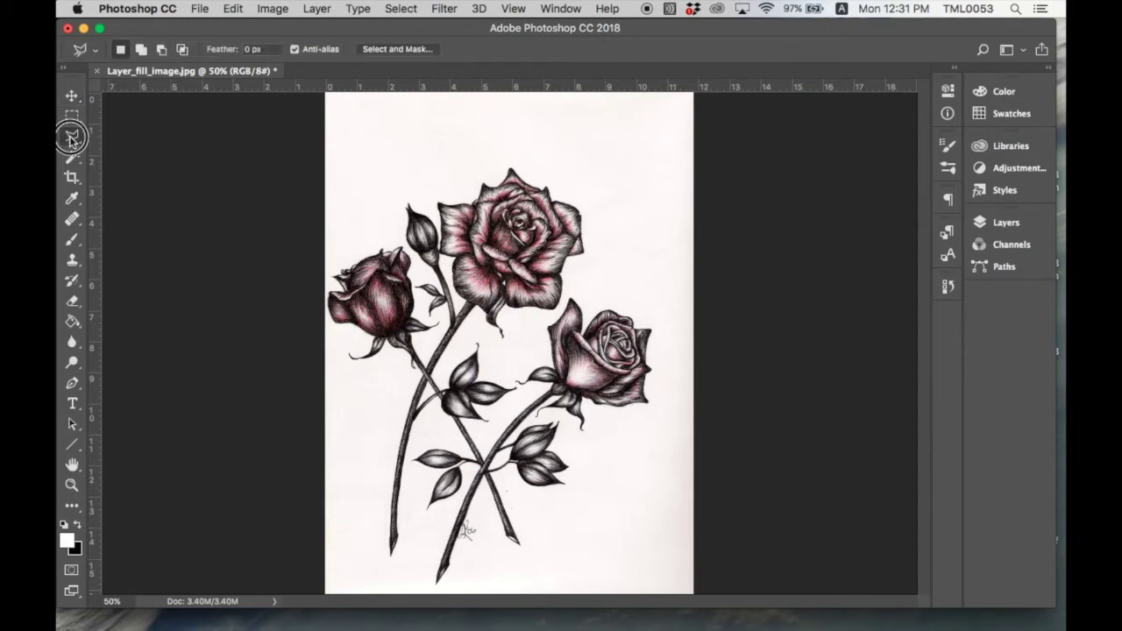
click(72, 138)
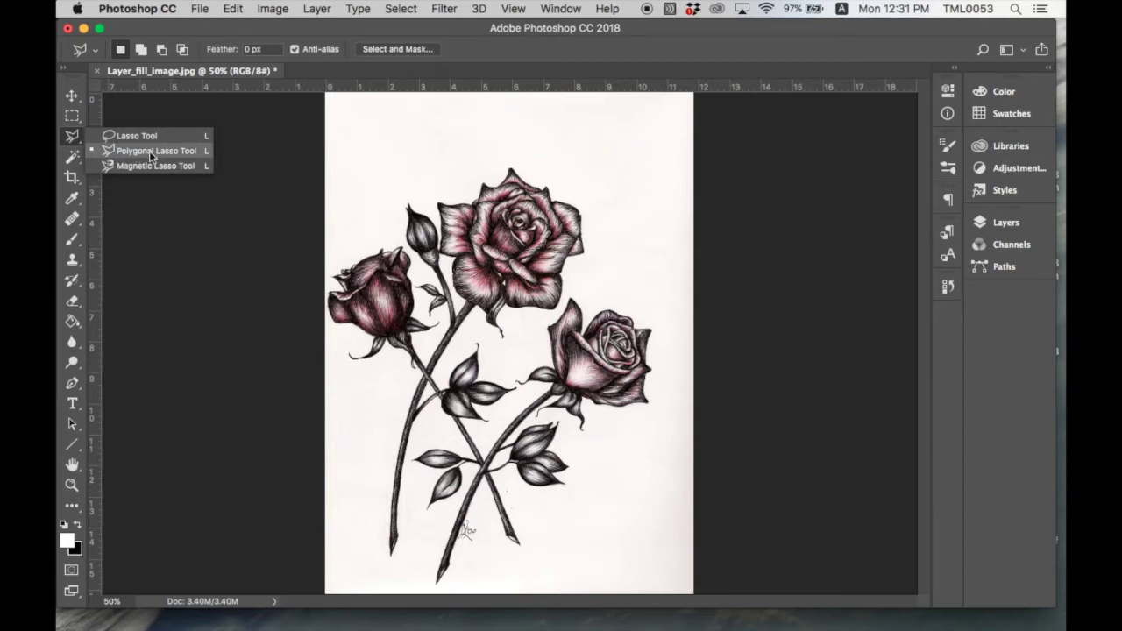
click(152, 158)
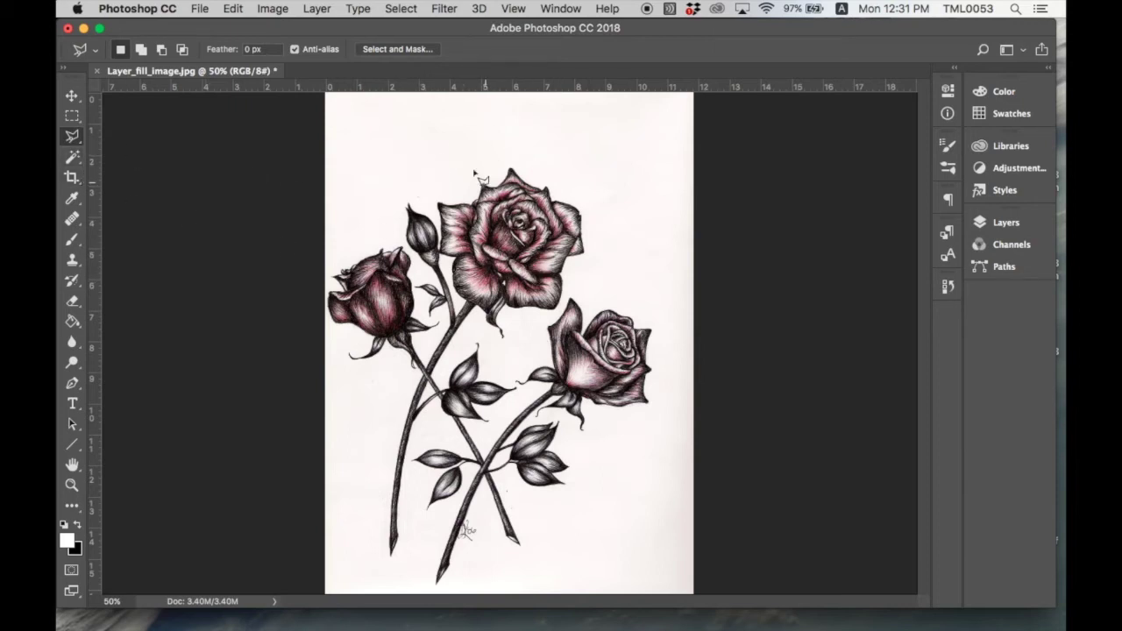
- Activate the Magic Wand tool with a tolerance of 31
click(73, 161)
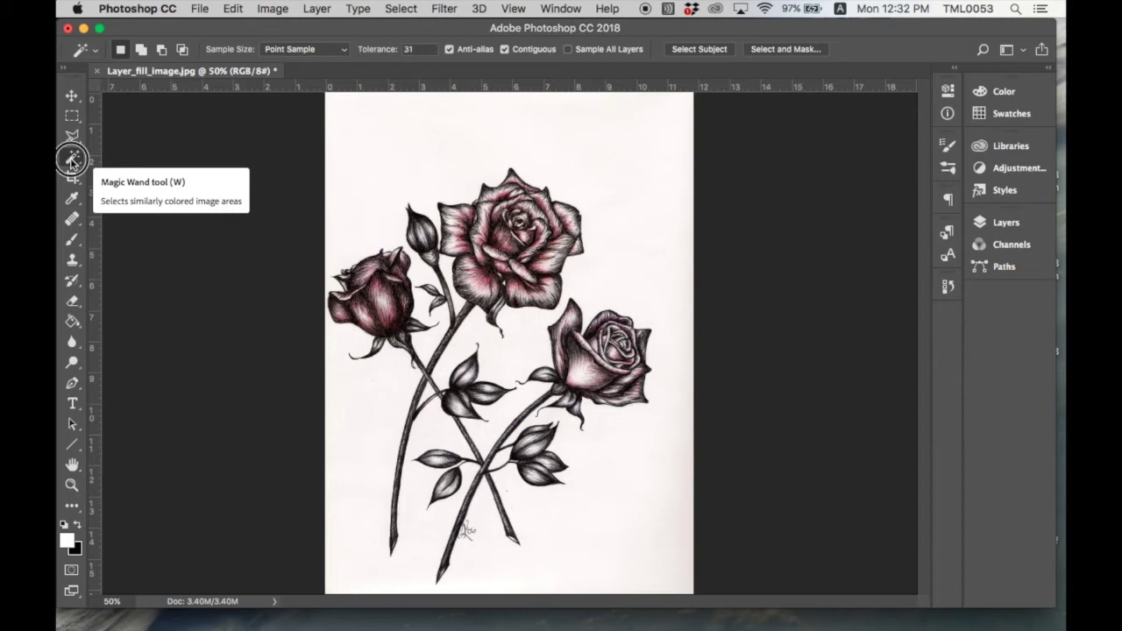
click(72, 160)
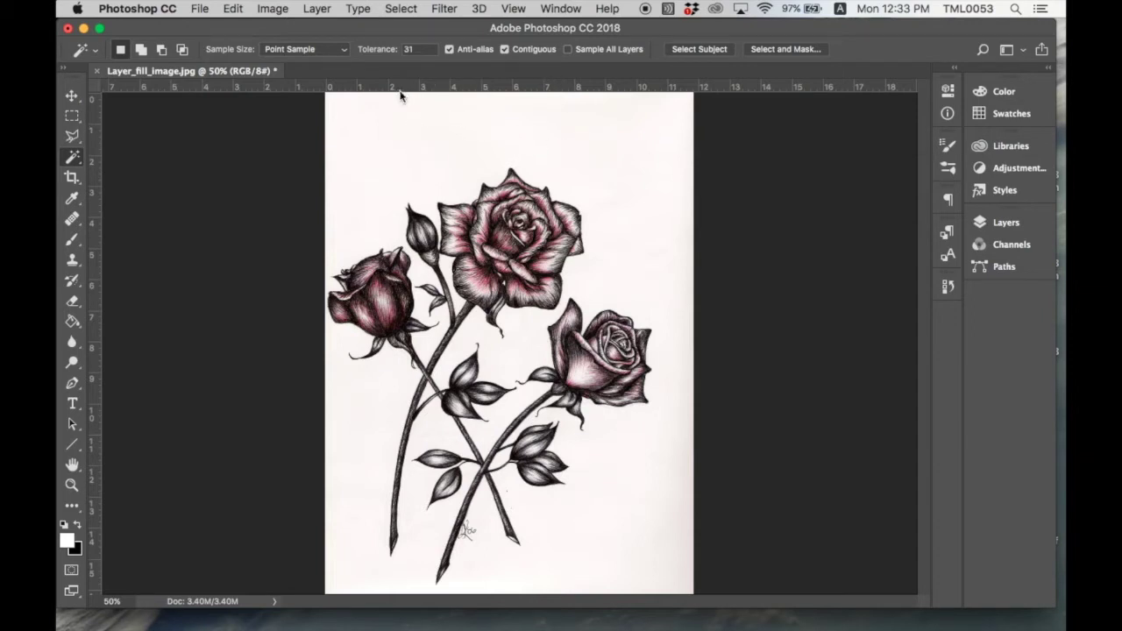
click(382, 51)
drag(382, 51, 390, 51)
click(375, 51)
drag(377, 51, 378, 53)
- Convert the locked Background into an editable layer named Layer 0
click(1010, 224)
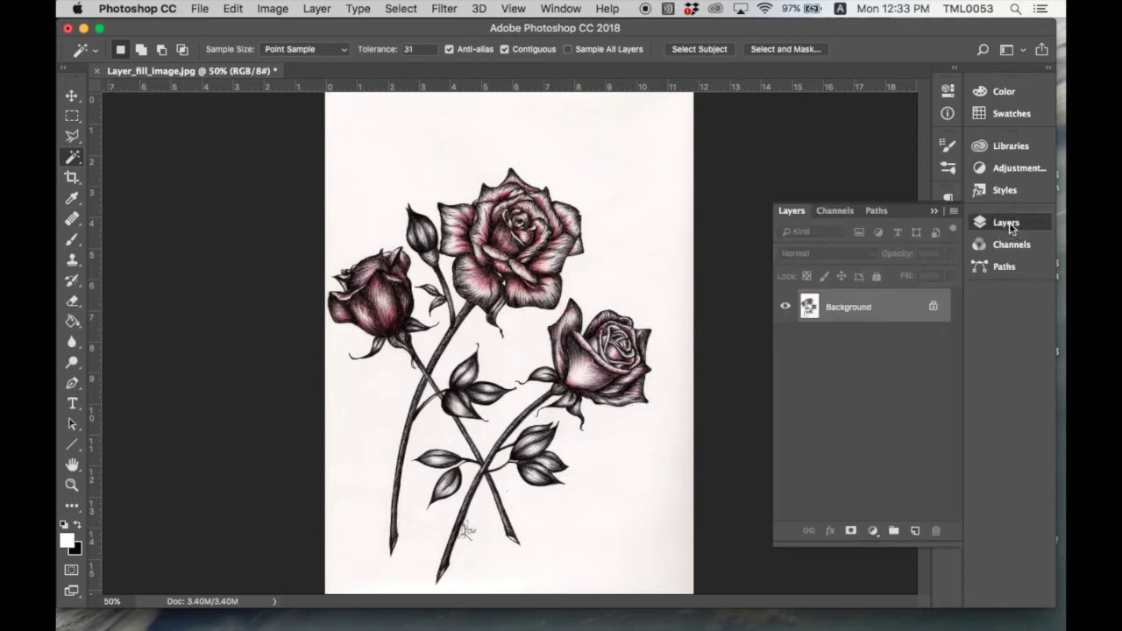
double_click(811, 306)
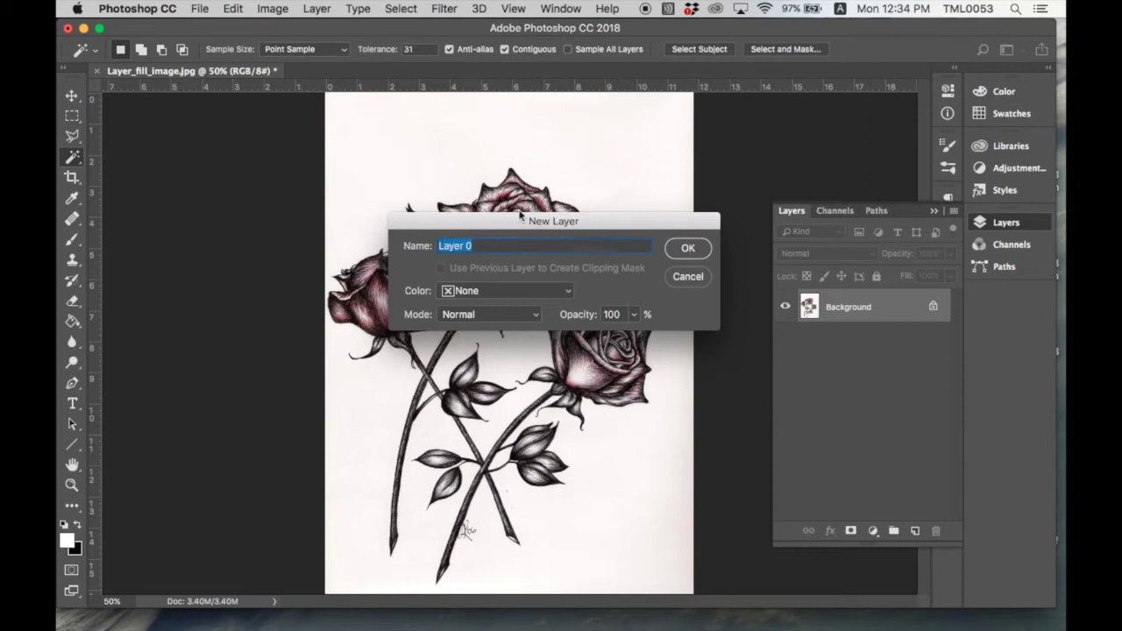
click(688, 248)
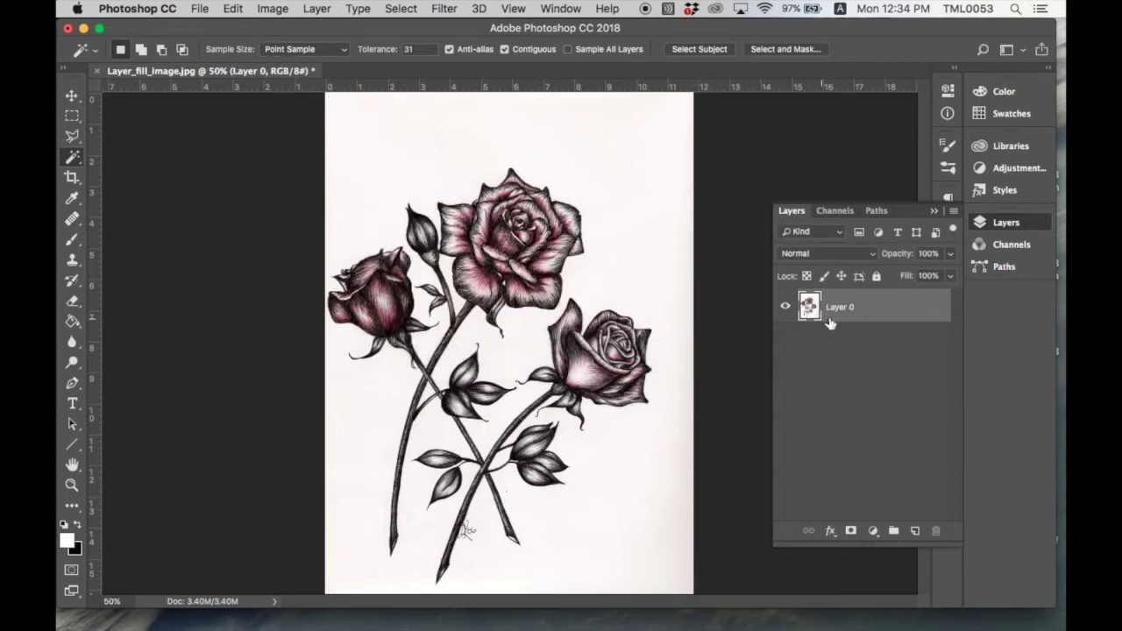
- Clear the white background around the roses with the Magic Wand, including the patch enclosed between the rosebud's stem and the large rose
click(933, 211)
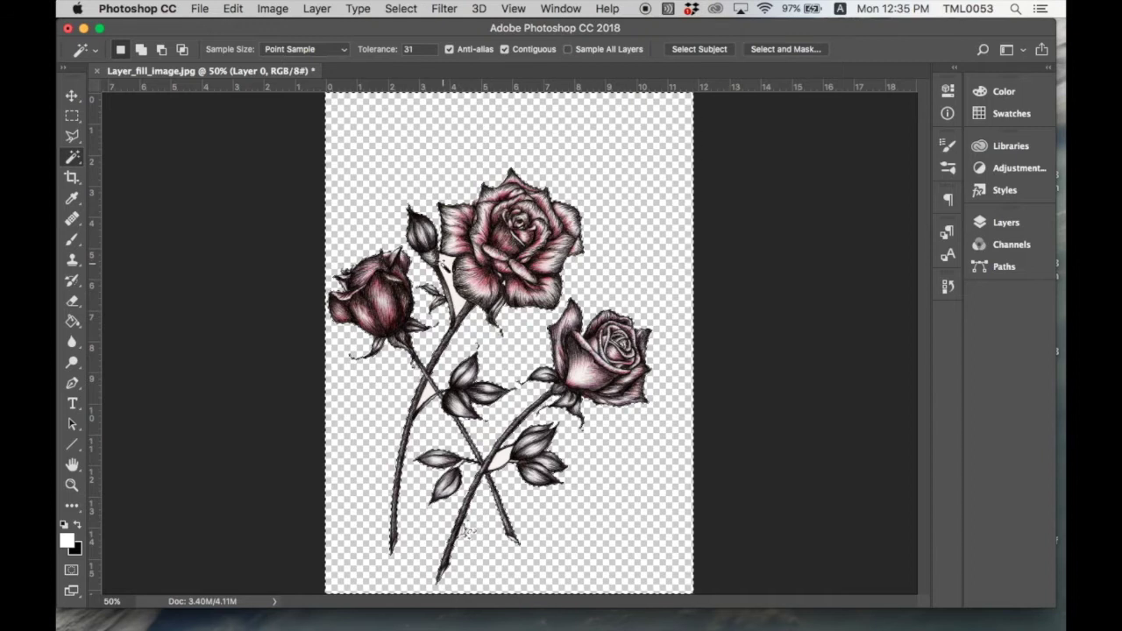
click(448, 268)
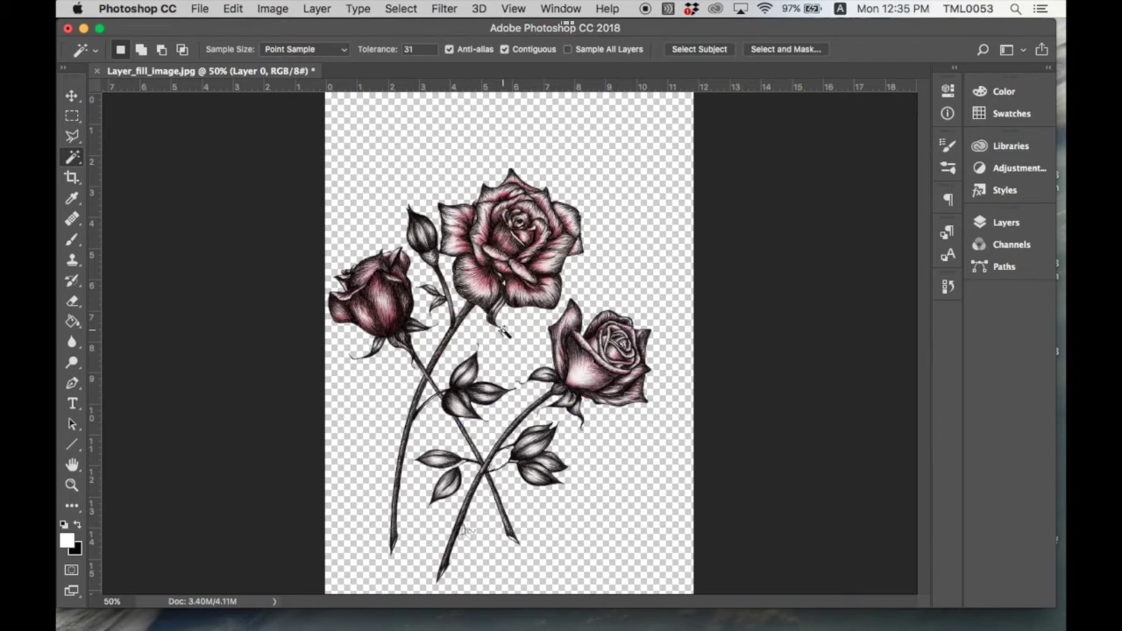
- Switch to Word and highlight the Deselect entry, CMD / CTRL D, in the list of shortcuts
key(super+Tab)
key(super+Tab)
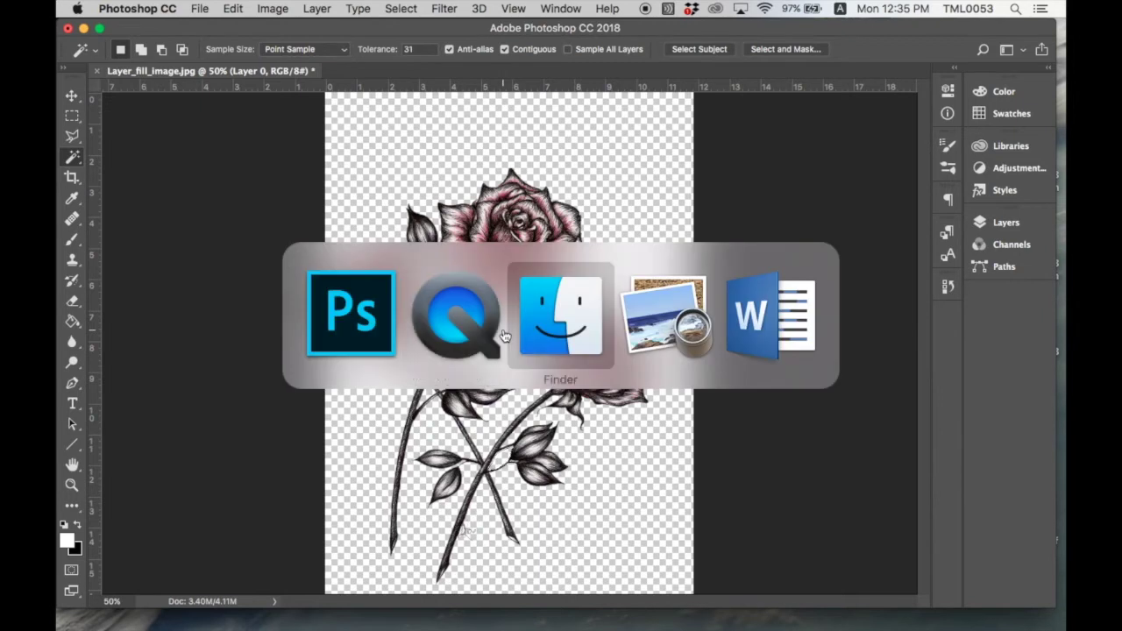
key(super+Tab)
key(super+Tab)
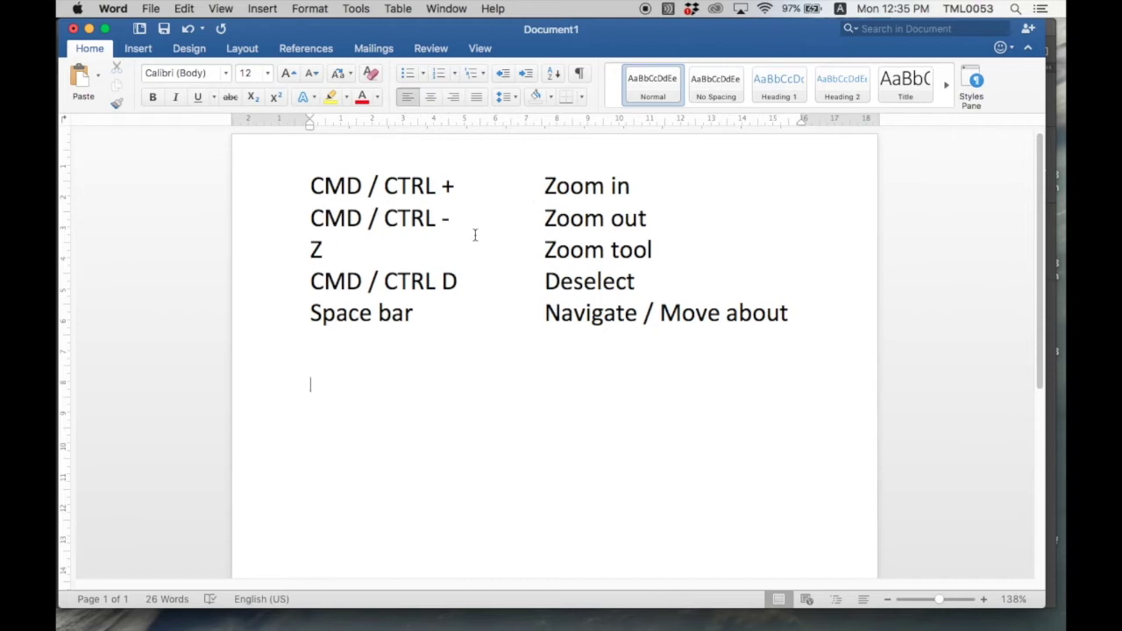
drag(311, 281, 633, 267)
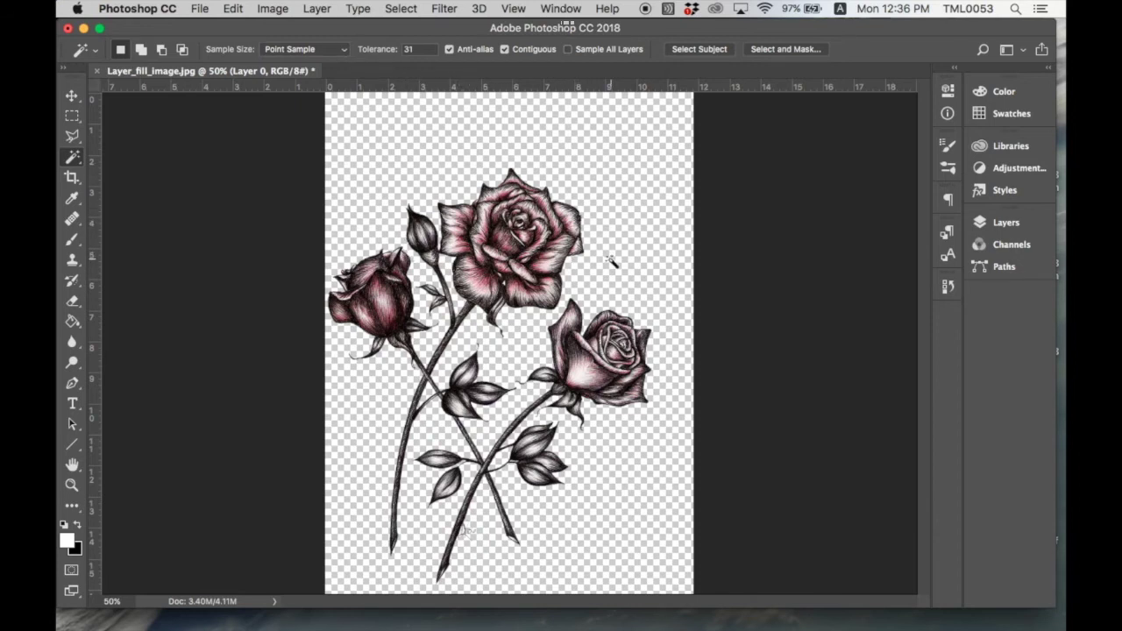
- Move the cut-out roses on Layer 0 slightly up and to the right on the canvas
click(1006, 224)
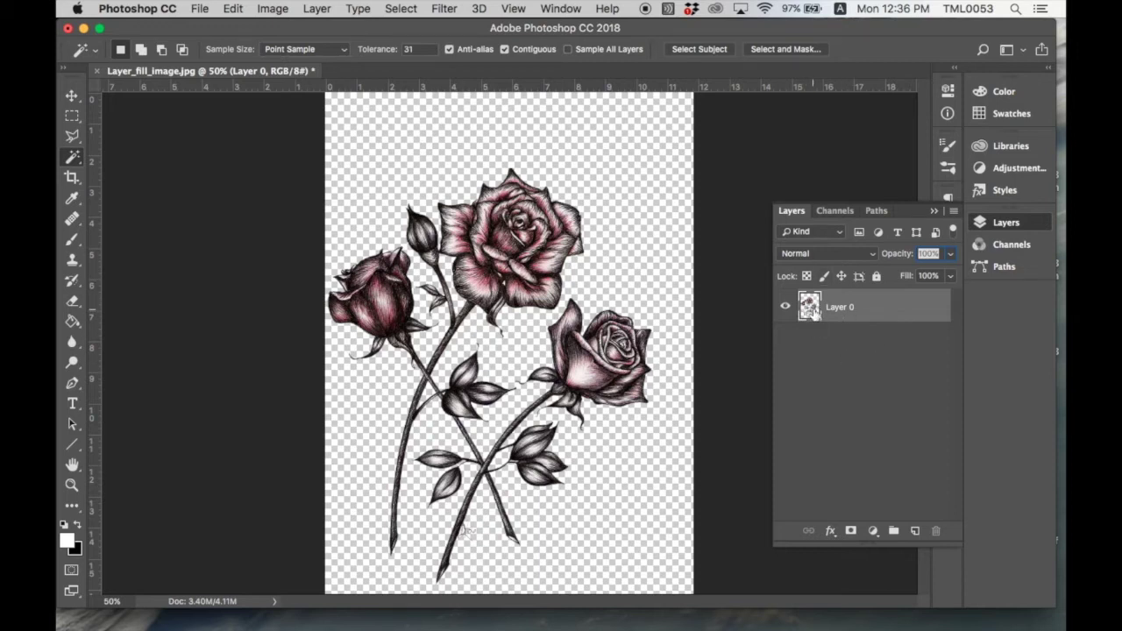
click(71, 97)
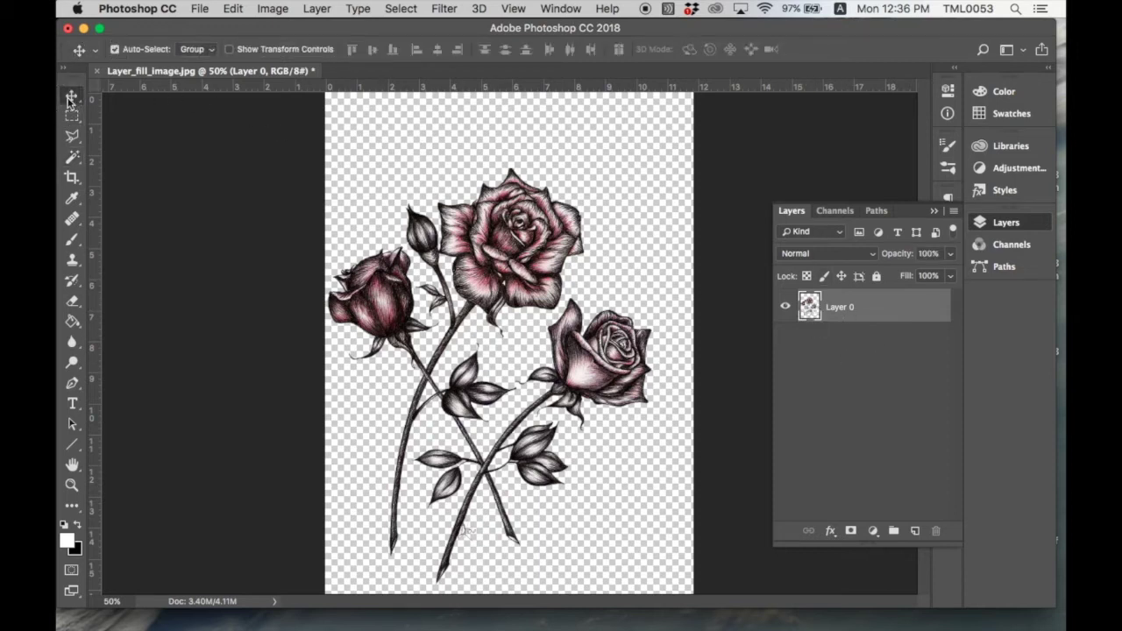
drag(500, 231, 516, 226)
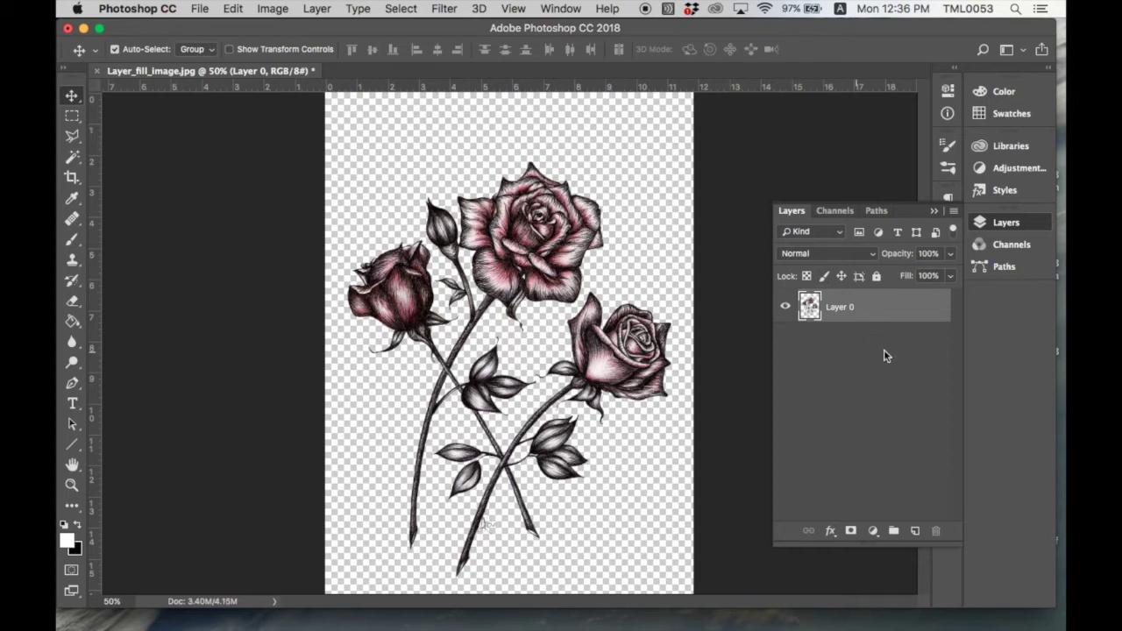
click(934, 213)
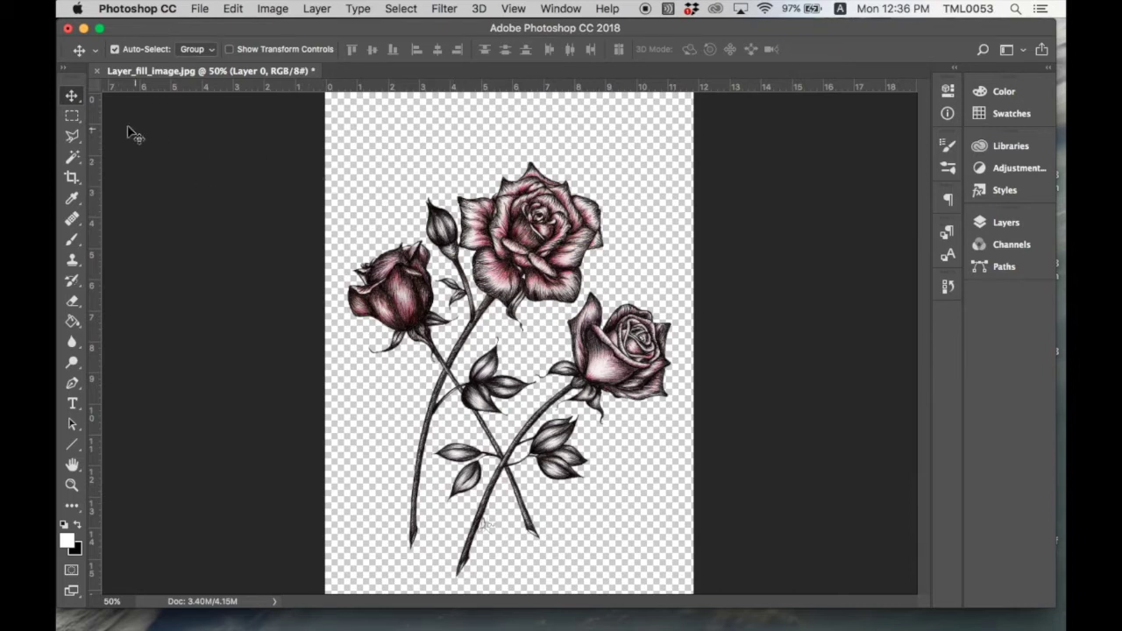
- Outline a trial area in the empty space above the left rose with the Polygonal Lasso tool
click(71, 137)
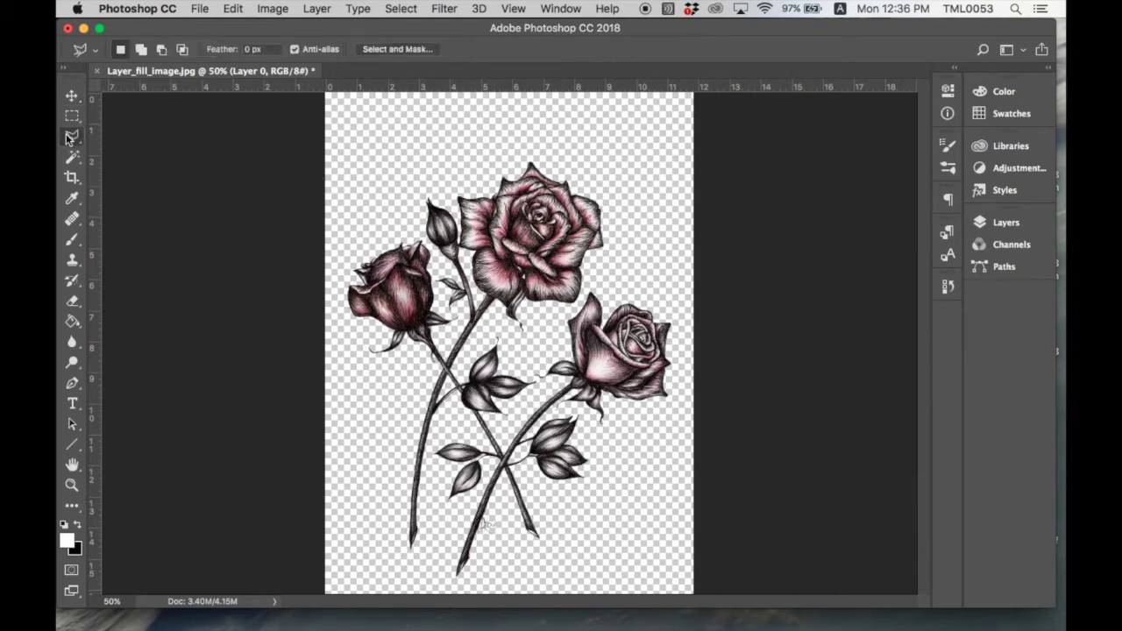
click(68, 141)
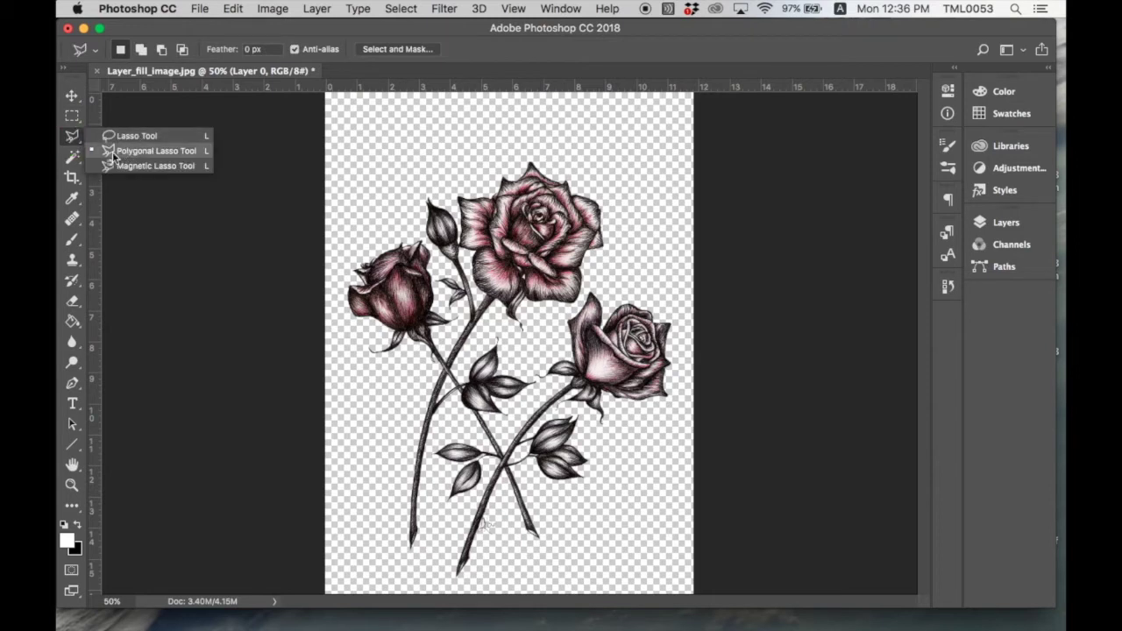
click(149, 151)
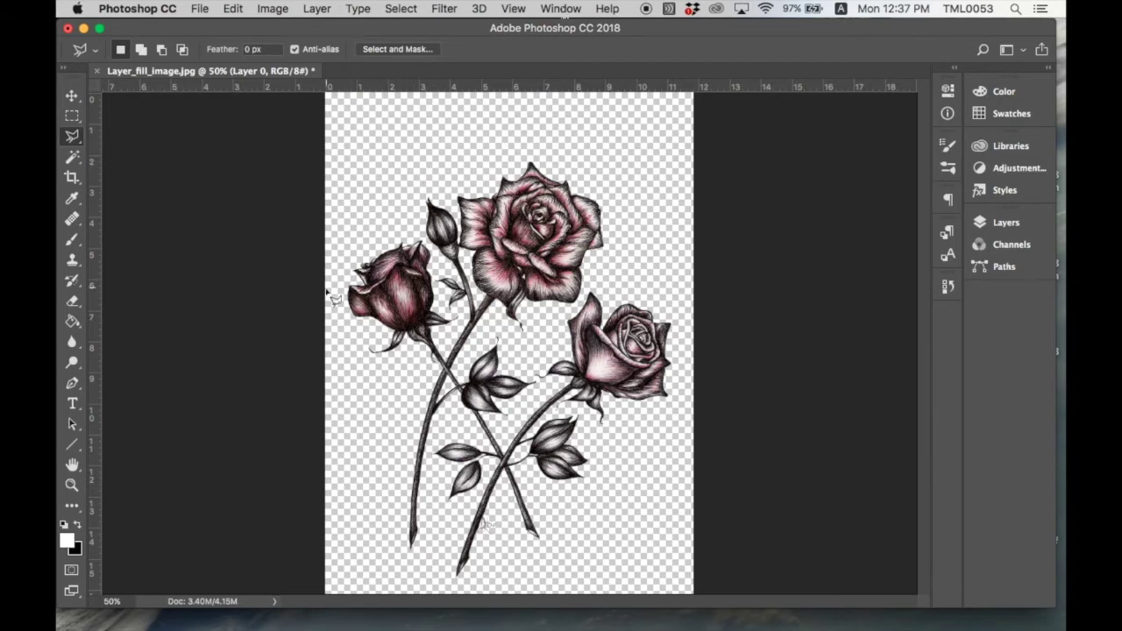
click(72, 484)
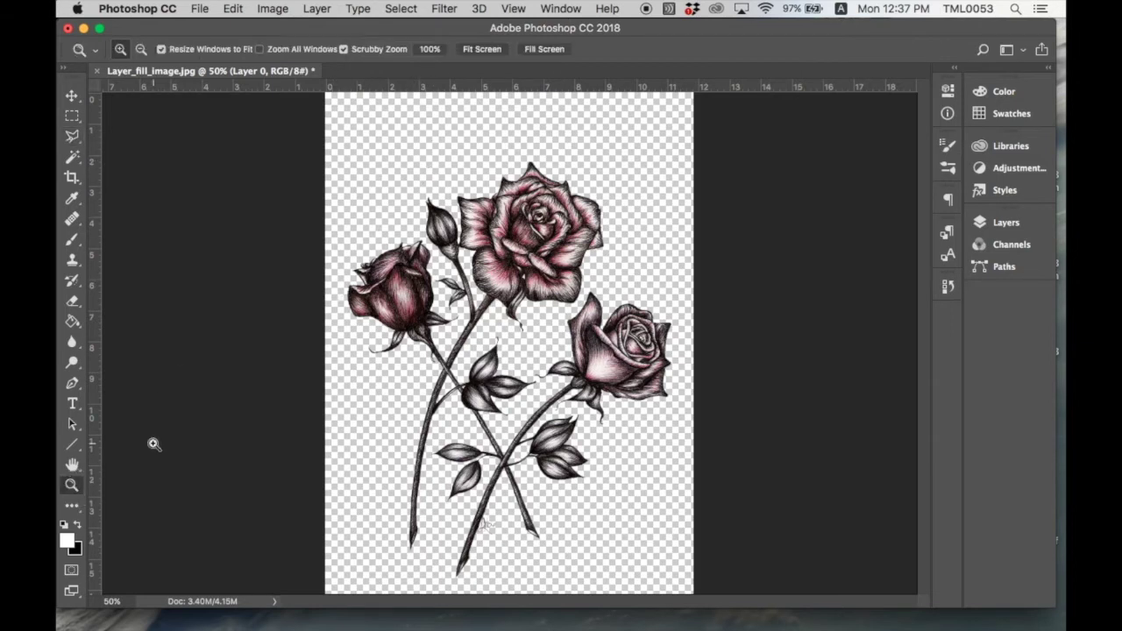
click(383, 138)
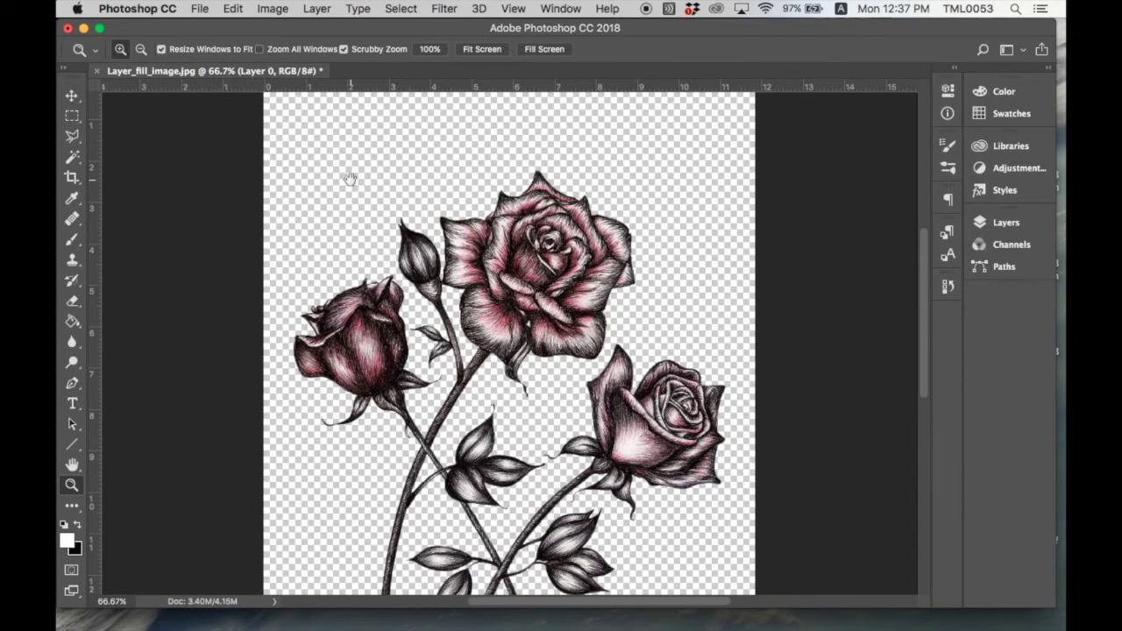
drag(336, 171, 380, 233)
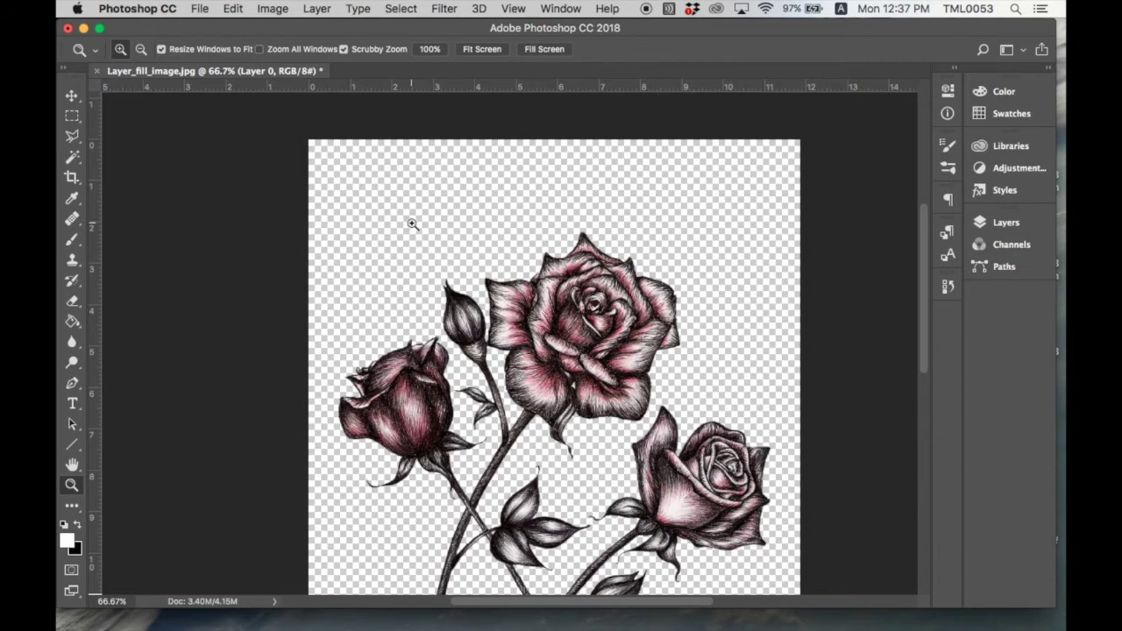
click(72, 137)
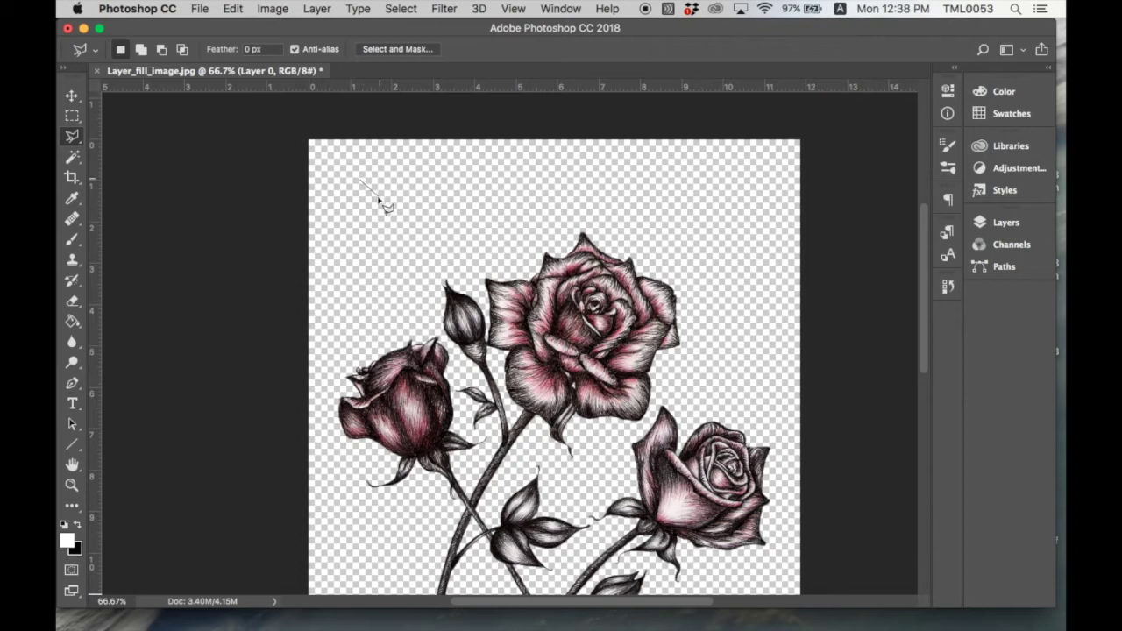
click(426, 163)
click(472, 182)
click(477, 231)
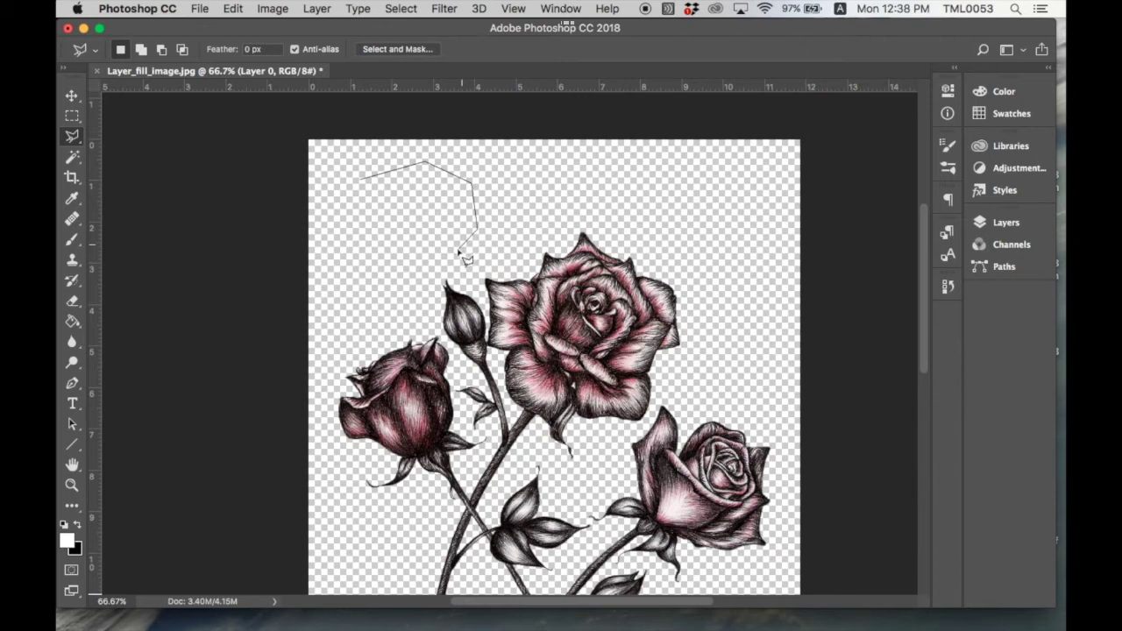
click(391, 294)
click(366, 257)
click(398, 238)
click(404, 201)
- Remove the last four anchor points of the trial outline, redraw that part and deselect the area
key(Delete)
key(Delete)
key(Delete)
key(Delete)
click(372, 247)
click(413, 211)
key(super+d)
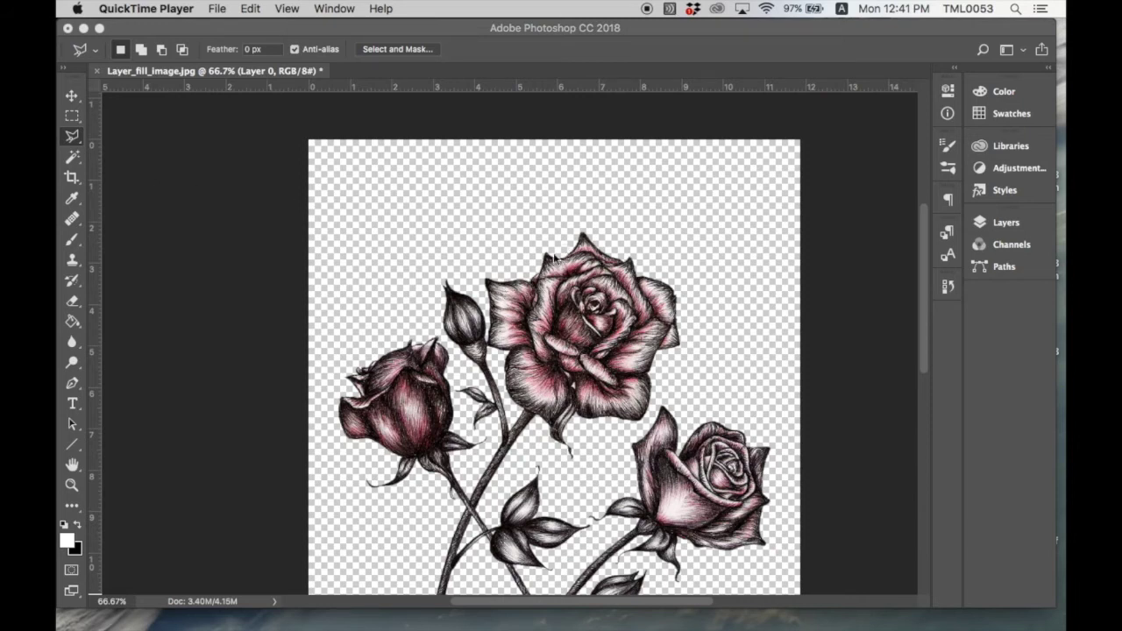
- Practise zooming in and out on the large central rose, ending at 200% with its upper petals filling the view
click(75, 145)
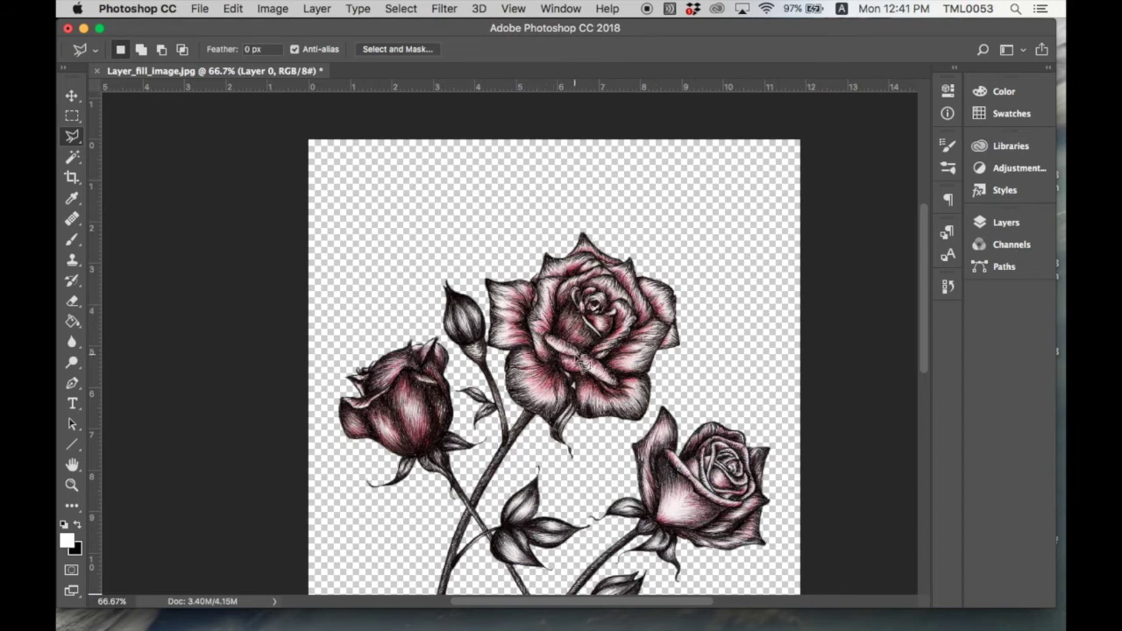
click(72, 487)
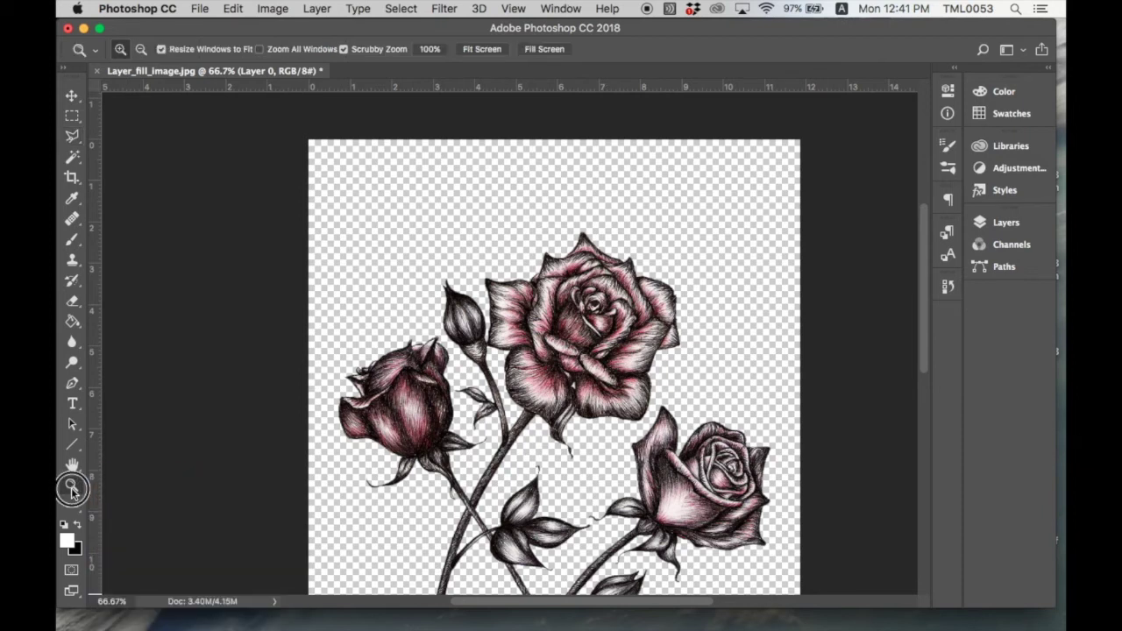
click(584, 314)
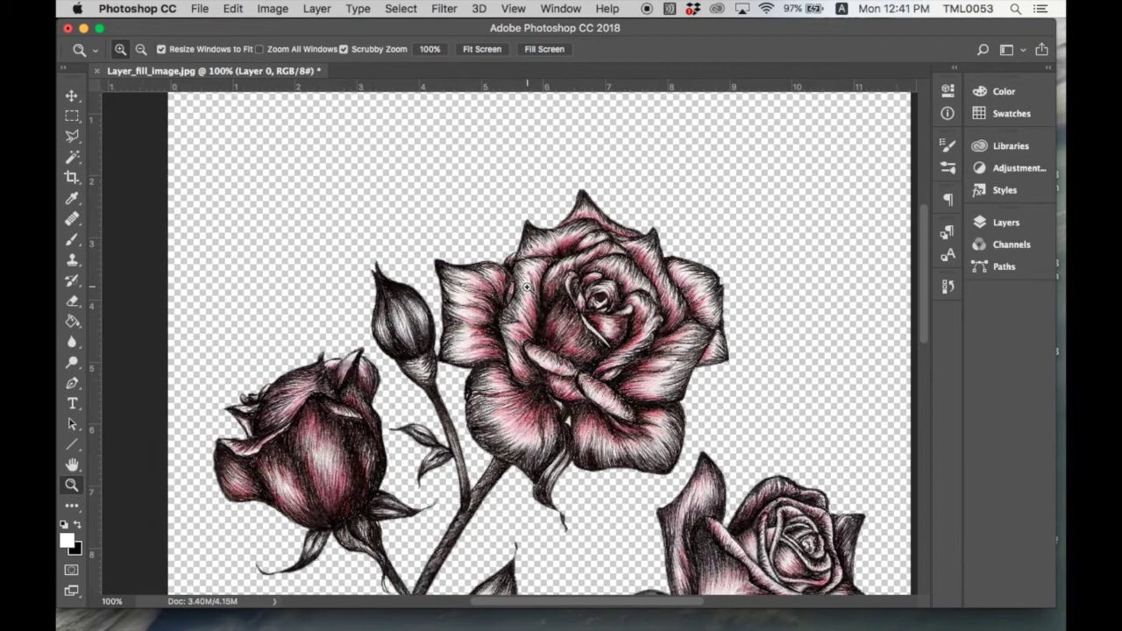
click(526, 286)
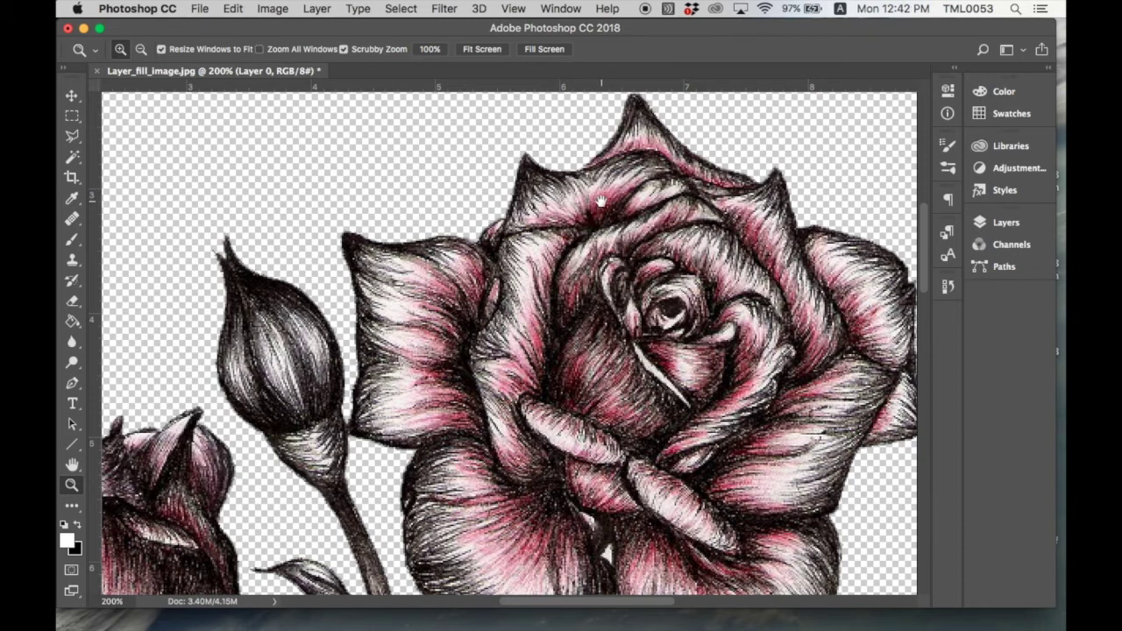
drag(602, 201, 489, 225)
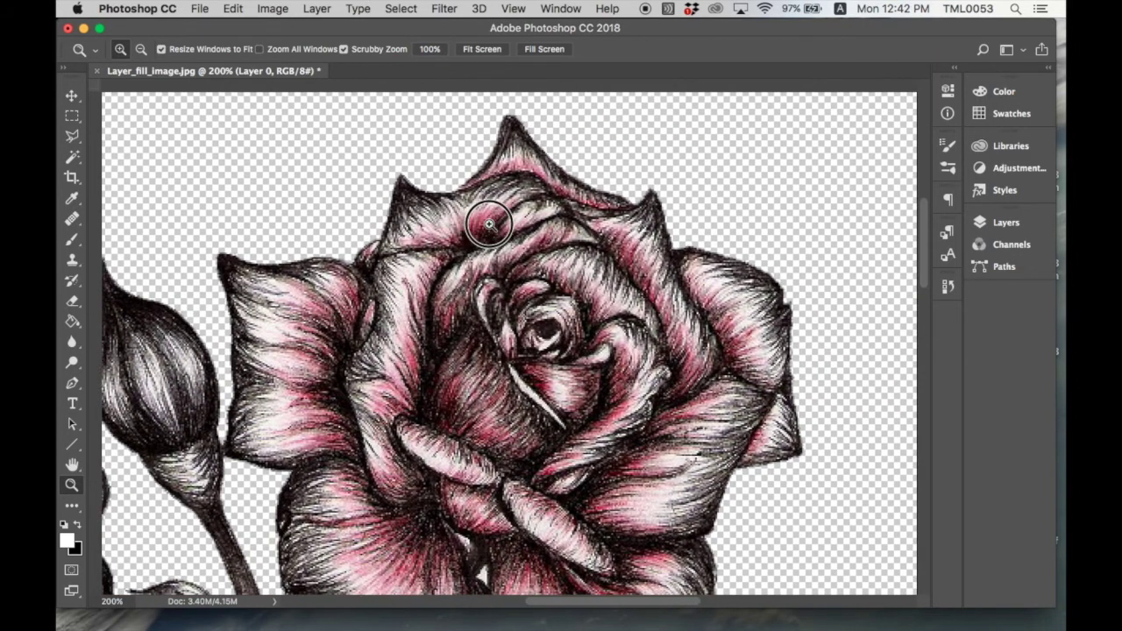
drag(557, 240, 581, 246)
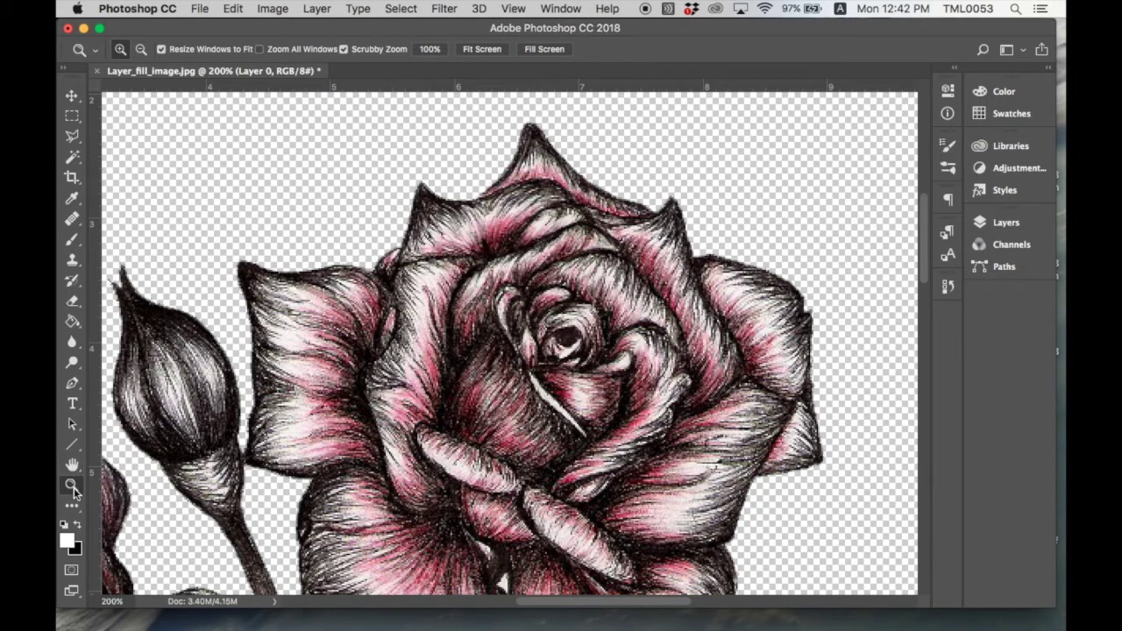
alt+click(521, 274)
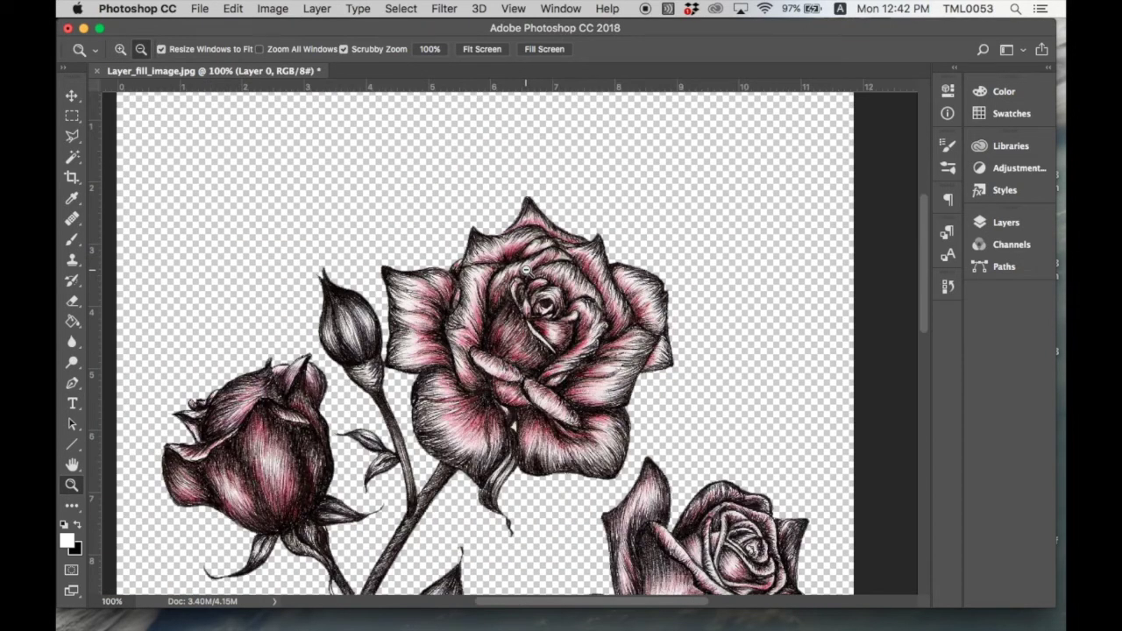
click(533, 267)
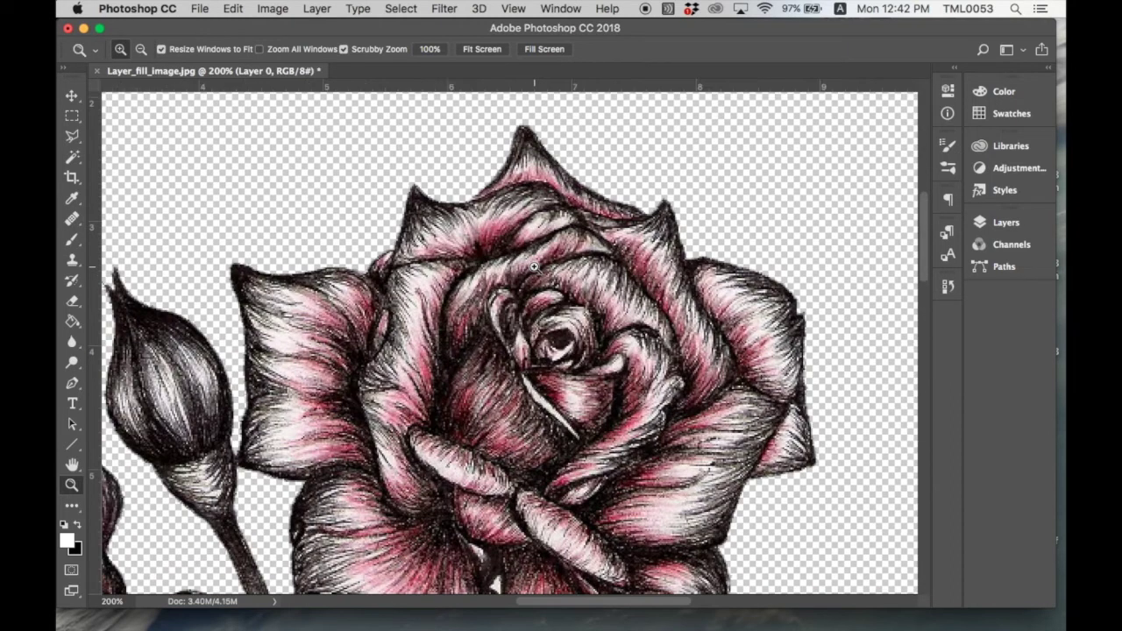
- Trace the right-hand petals of the large rose with the Polygonal Lasso tool, placing anchor points down to the lower corner
click(69, 139)
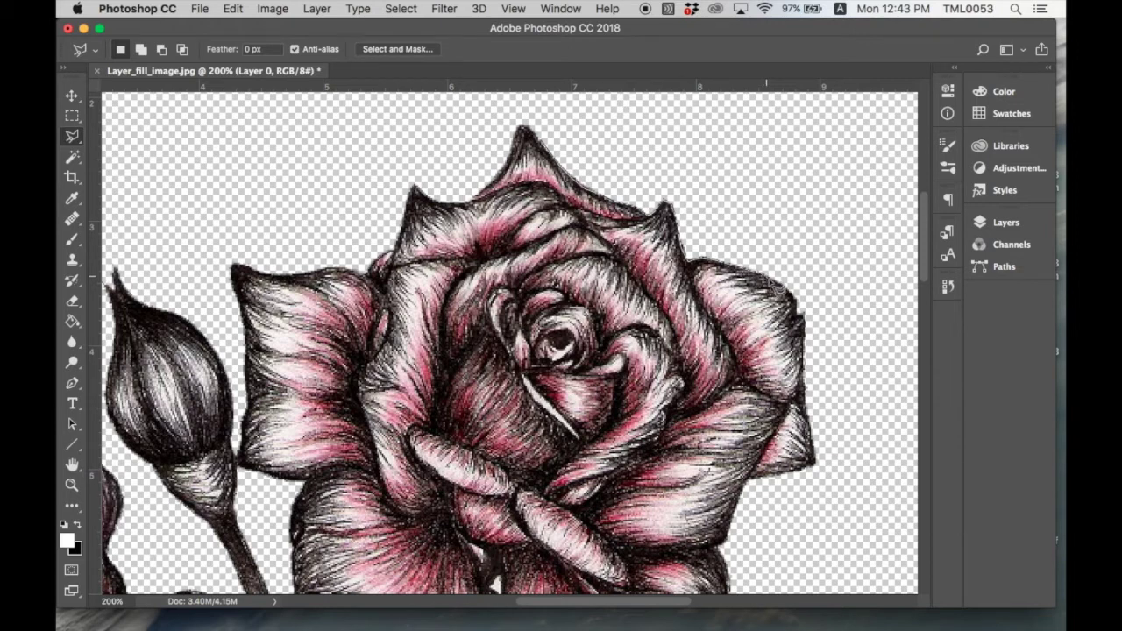
click(778, 283)
click(794, 293)
click(799, 307)
click(806, 315)
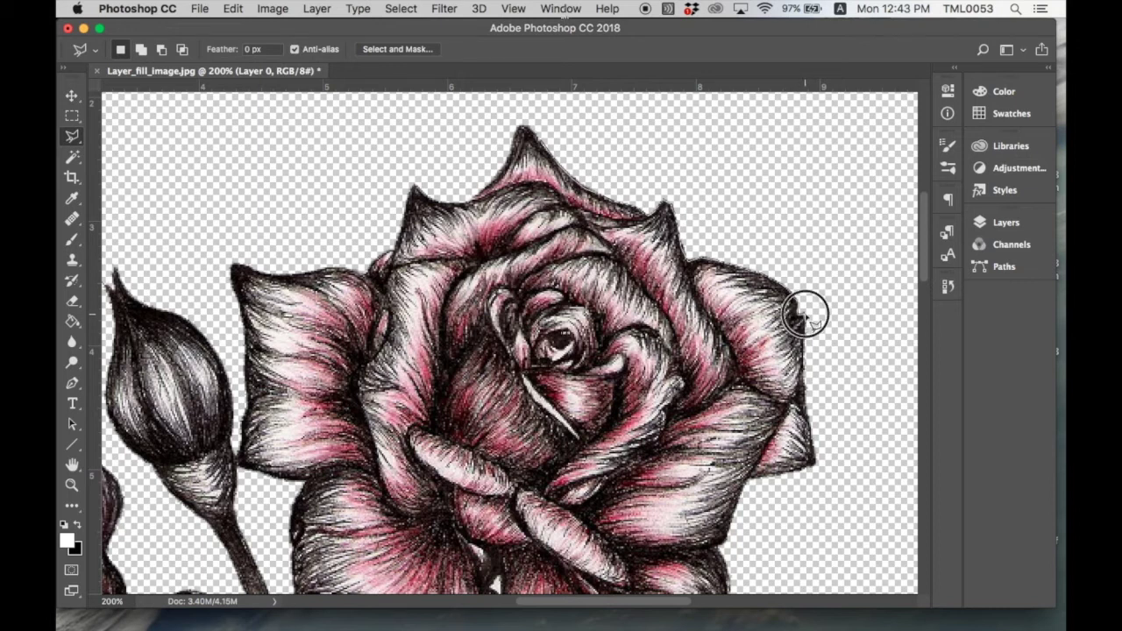
click(802, 367)
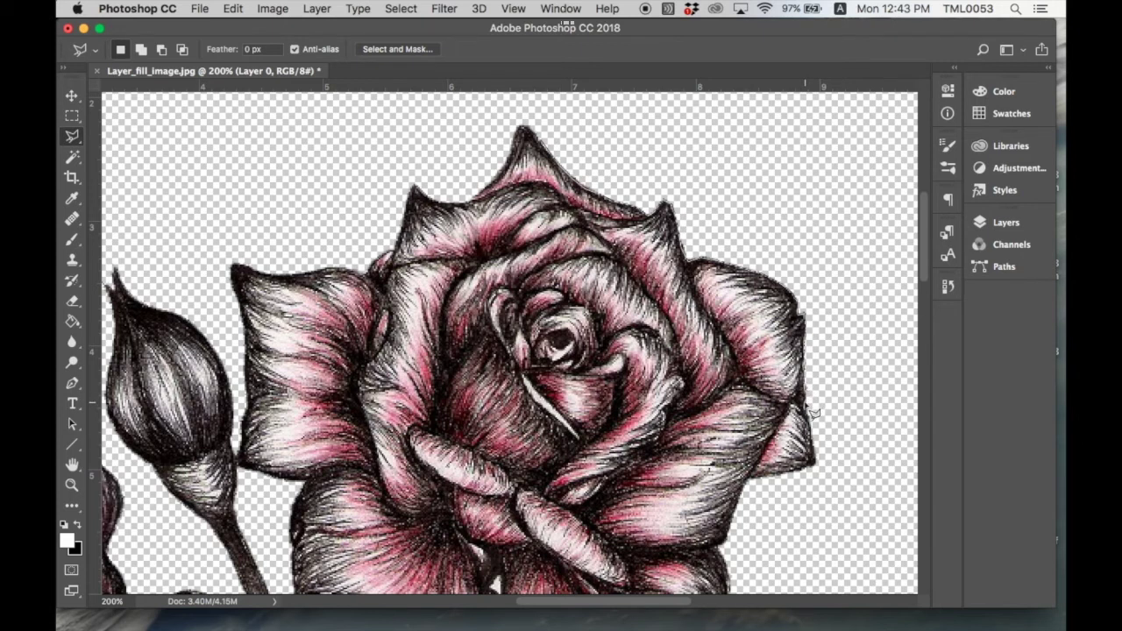
click(804, 402)
click(815, 446)
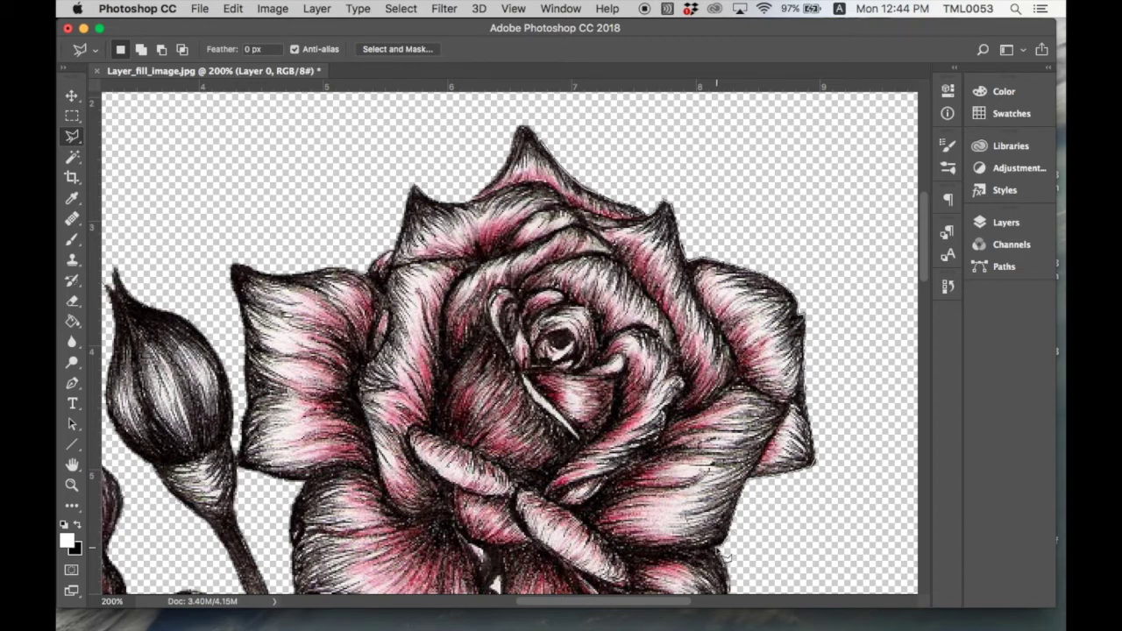
- Continue the lasso outline beneath the rose's lower petals and up into the narrow gap between them
scroll(706, 446, down, 5)
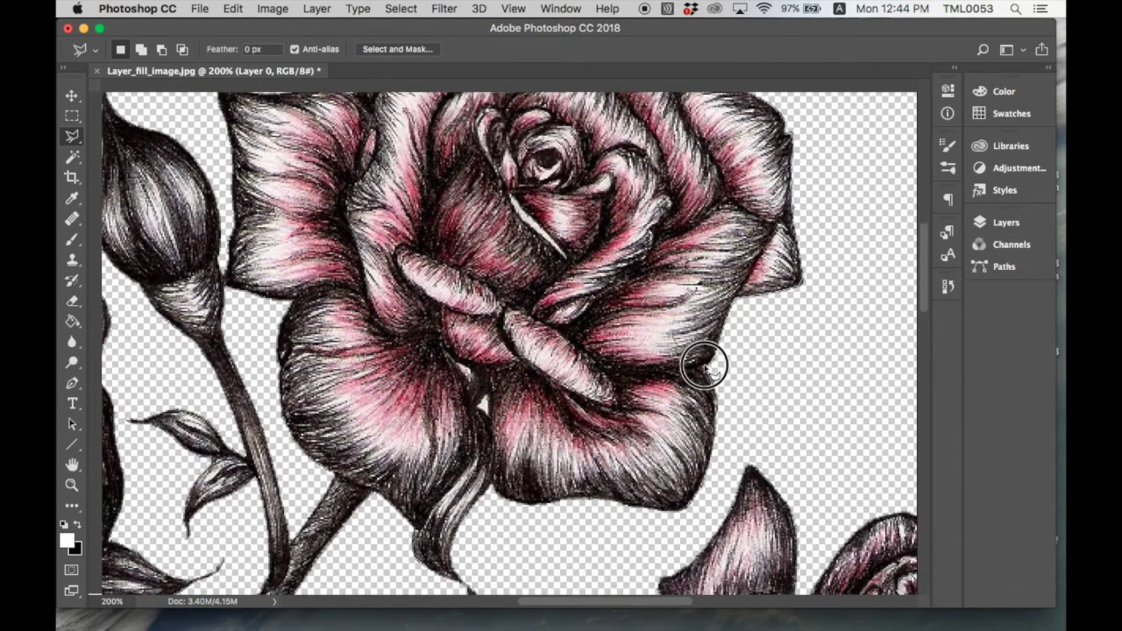
key(super+r)
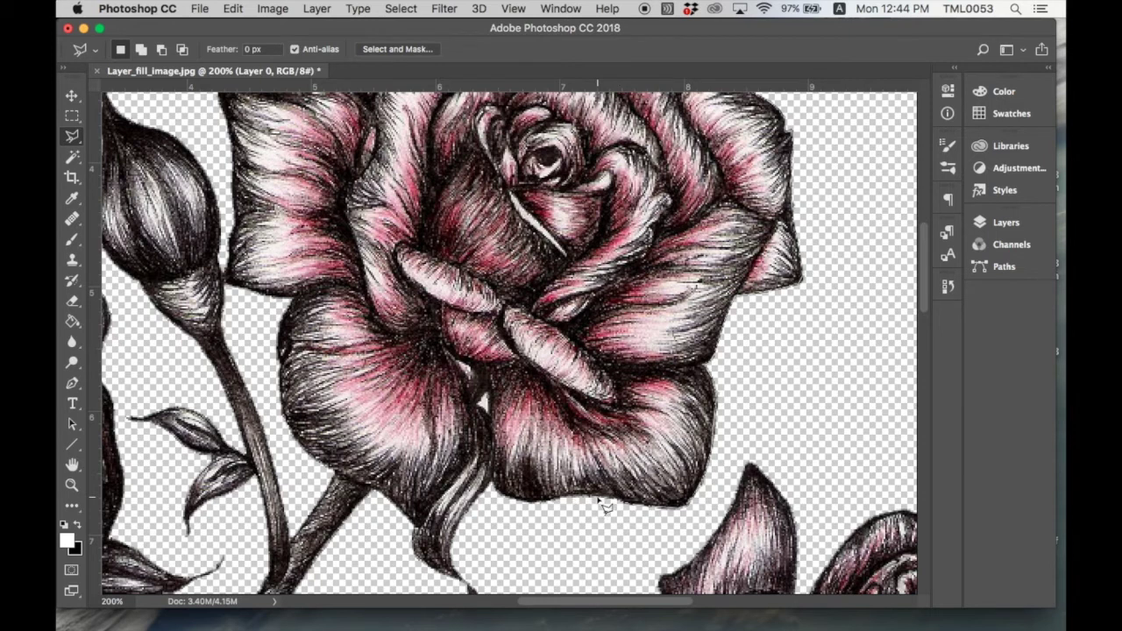
click(571, 499)
click(549, 505)
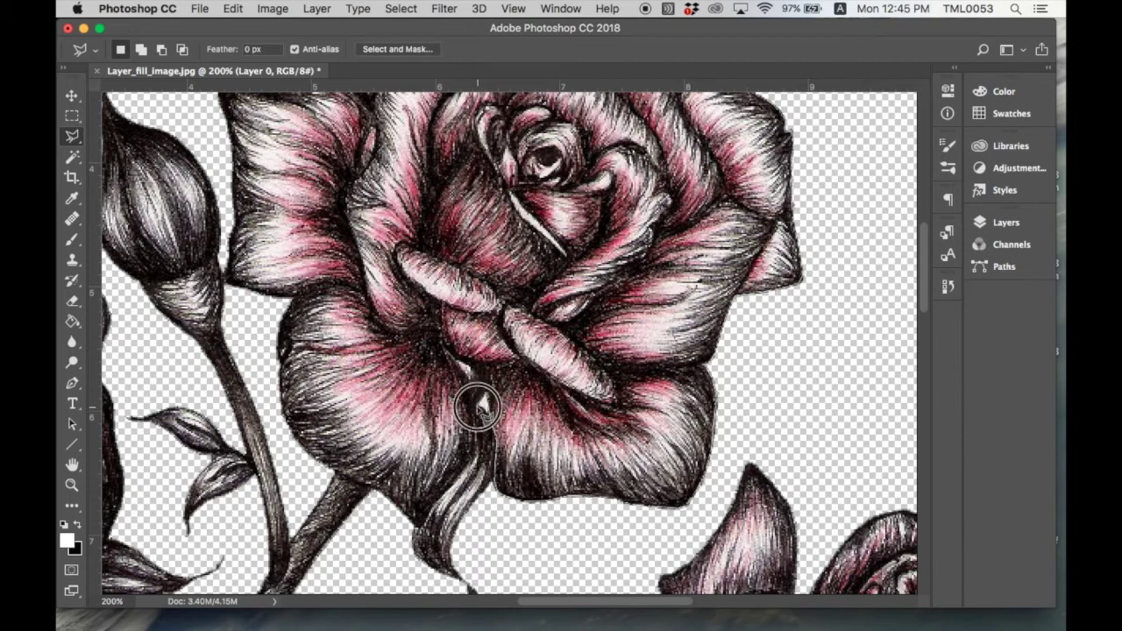
click(477, 422)
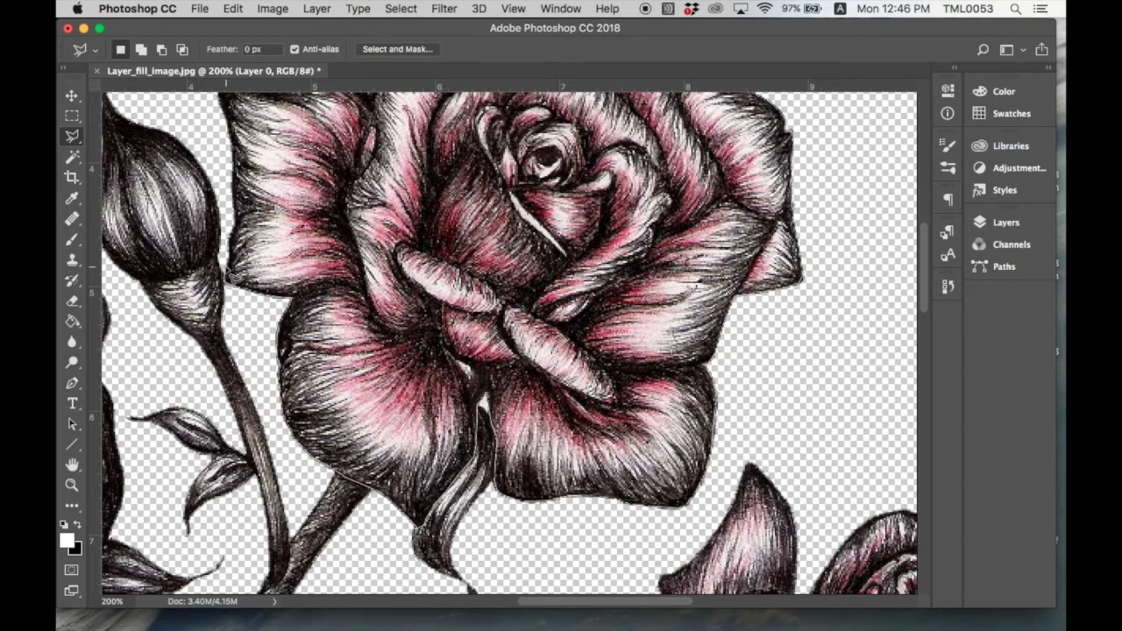
- Carry the lasso outline up the rose's left petal, around its pointed tip and along its upper edge
drag(226, 267, 295, 397)
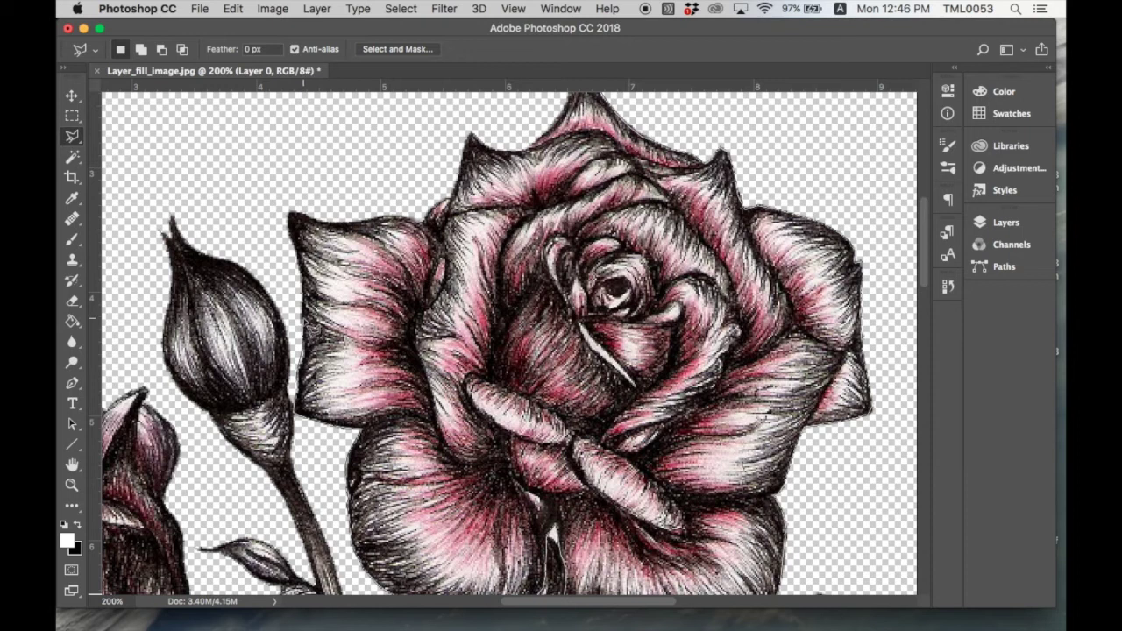
click(302, 320)
click(303, 272)
click(290, 237)
click(288, 225)
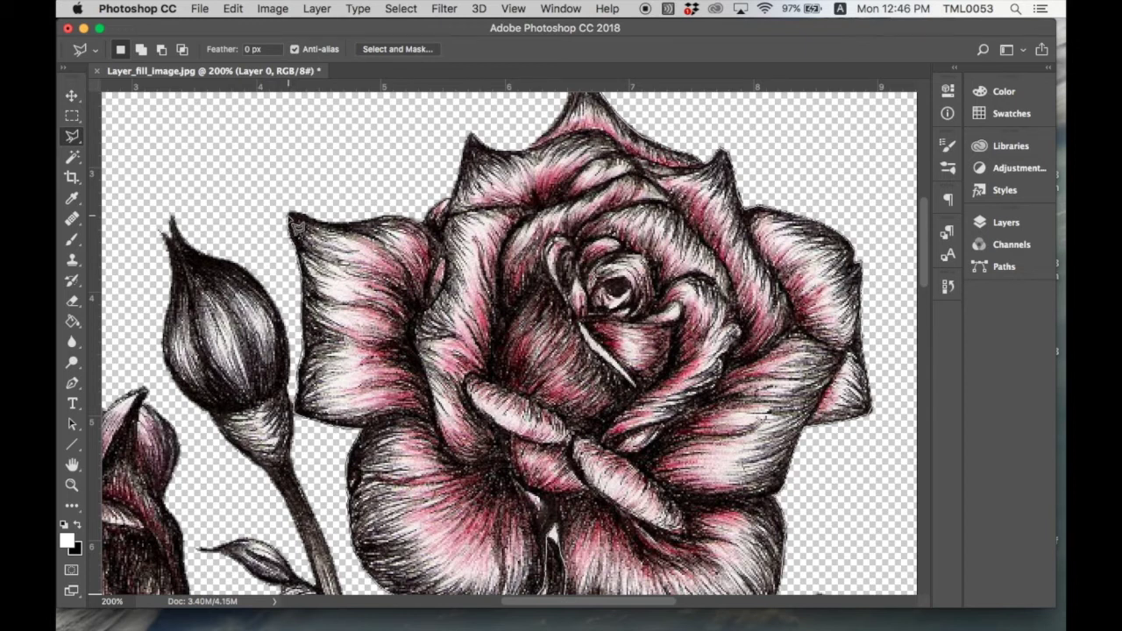
click(293, 216)
click(331, 224)
click(386, 217)
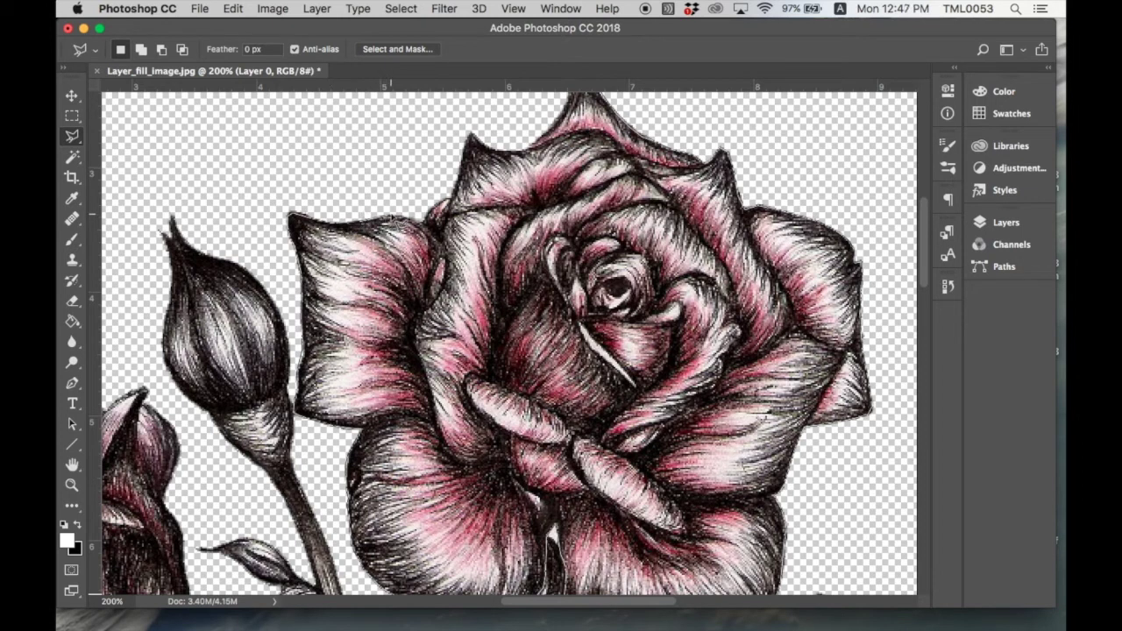
click(407, 225)
click(421, 229)
- Extend the outline over the small fold and around the upper-left pointed petal to the base of the topmost petal
click(434, 202)
click(452, 197)
scroll(451, 200, up, 5)
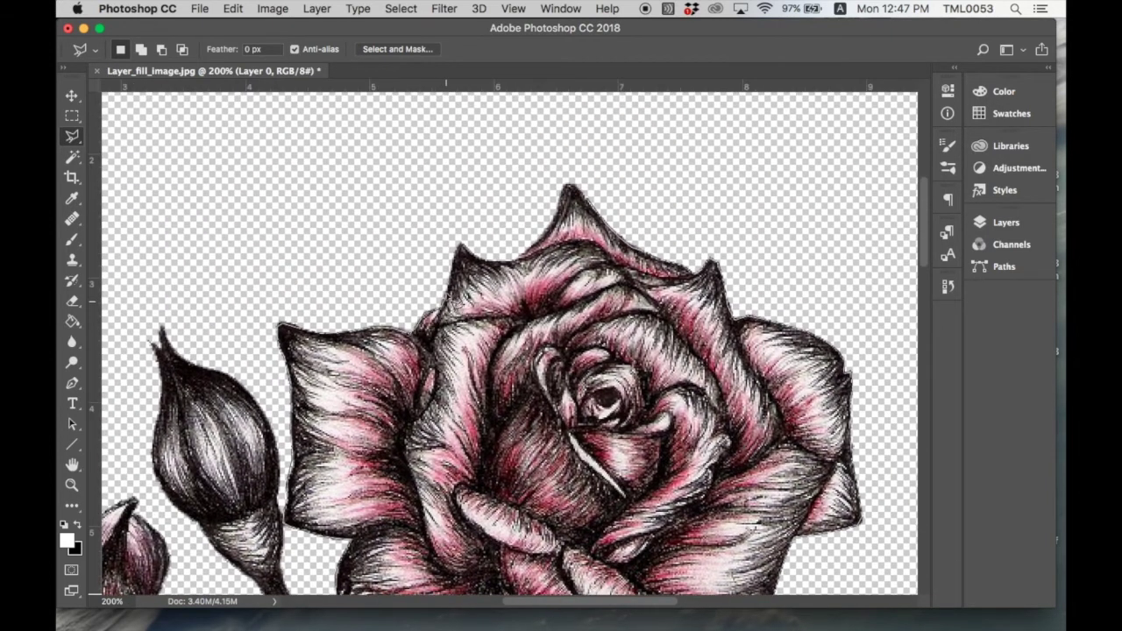
click(446, 285)
click(453, 253)
click(474, 255)
click(505, 260)
click(514, 252)
click(525, 250)
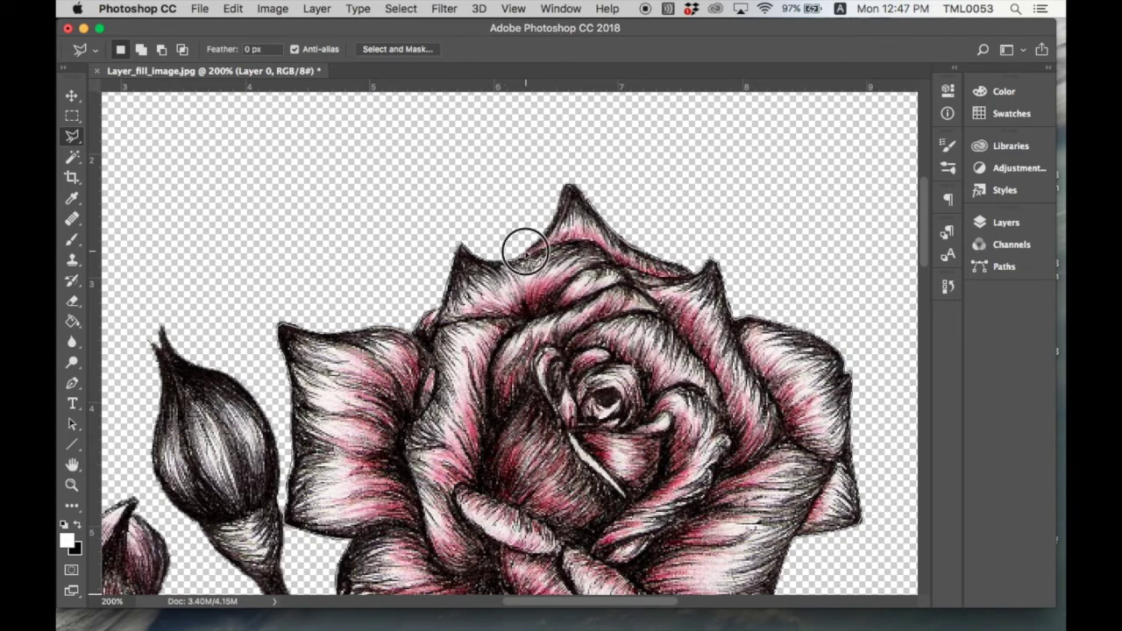
- Trace the topmost petal over its tip and close the lasso outline so the whole large rose is selected
click(542, 246)
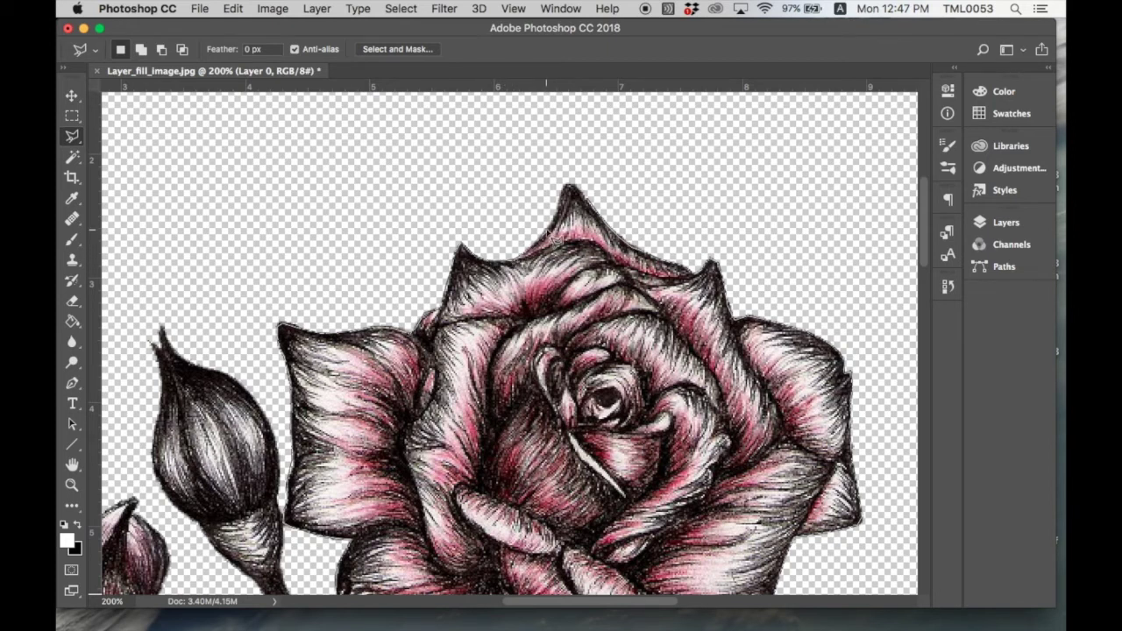
click(548, 231)
click(555, 212)
click(561, 190)
click(567, 191)
click(568, 186)
click(578, 191)
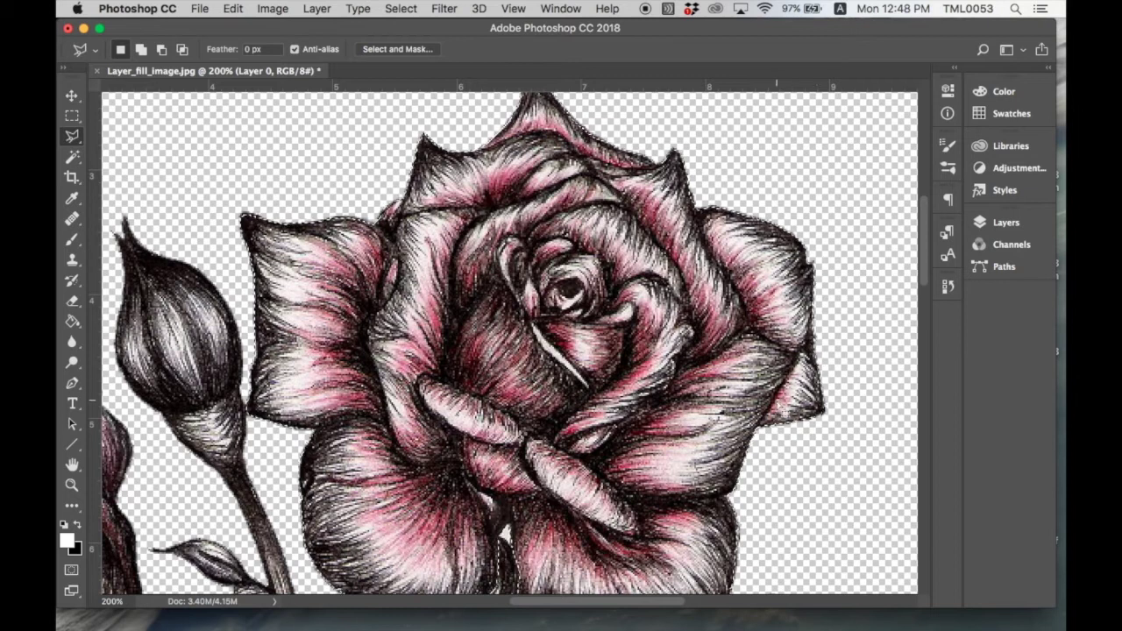
key(super+minus)
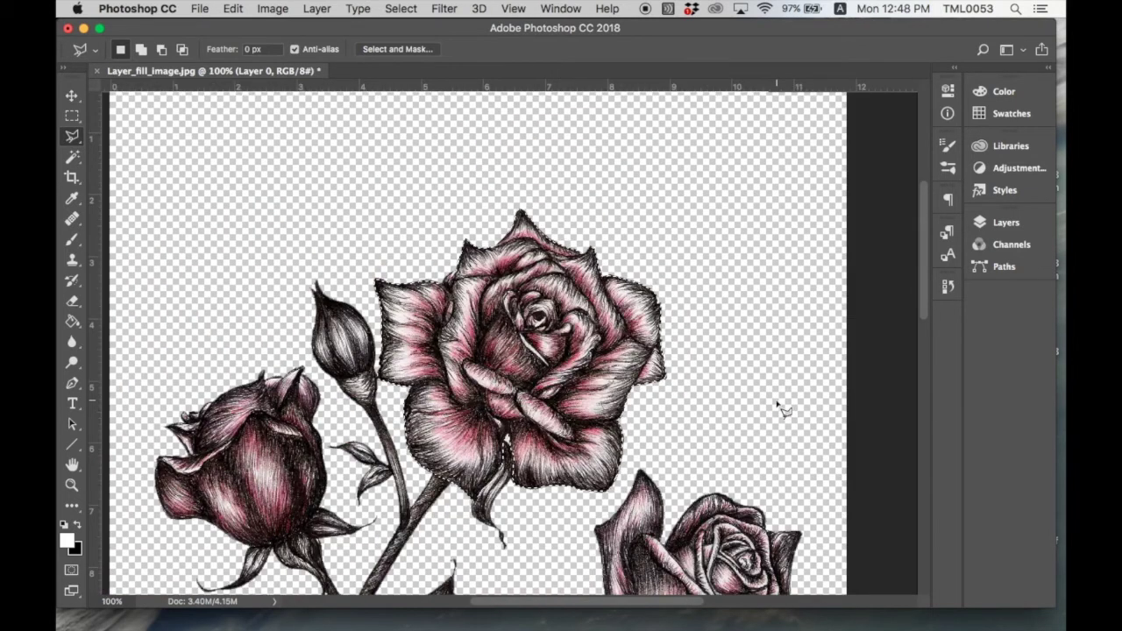
scroll(522, 412, down, 5)
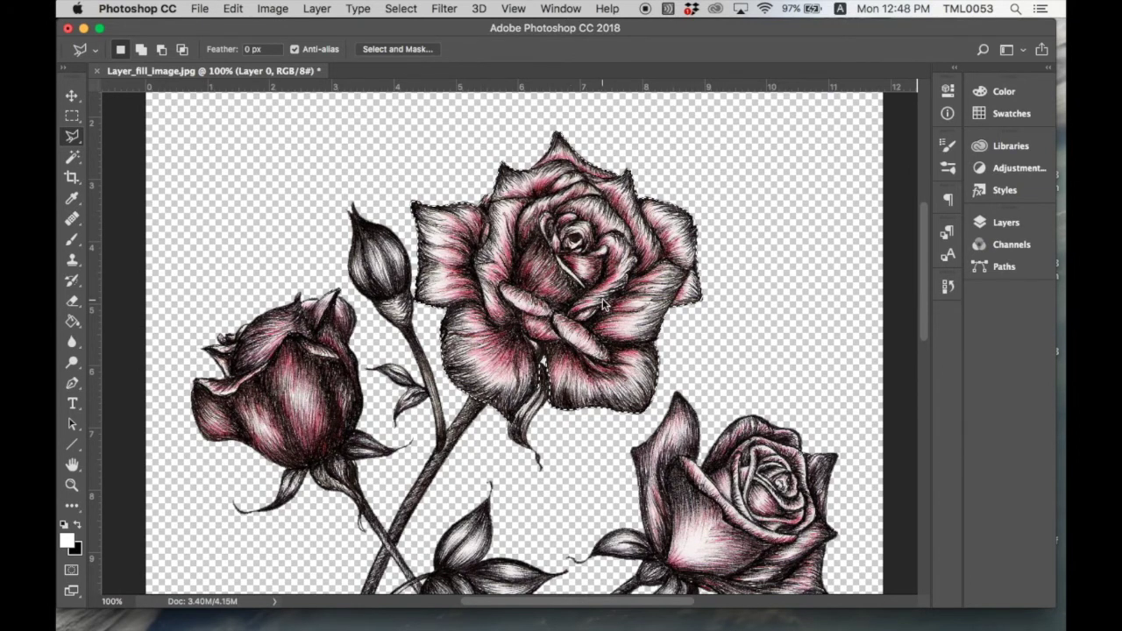
- Switch to Word and highlight the Zoom in and Zoom out entries in turn in the list of shortcuts
key(ctrl+super+Escape)
key(super+Tab)
key(super+Tab)
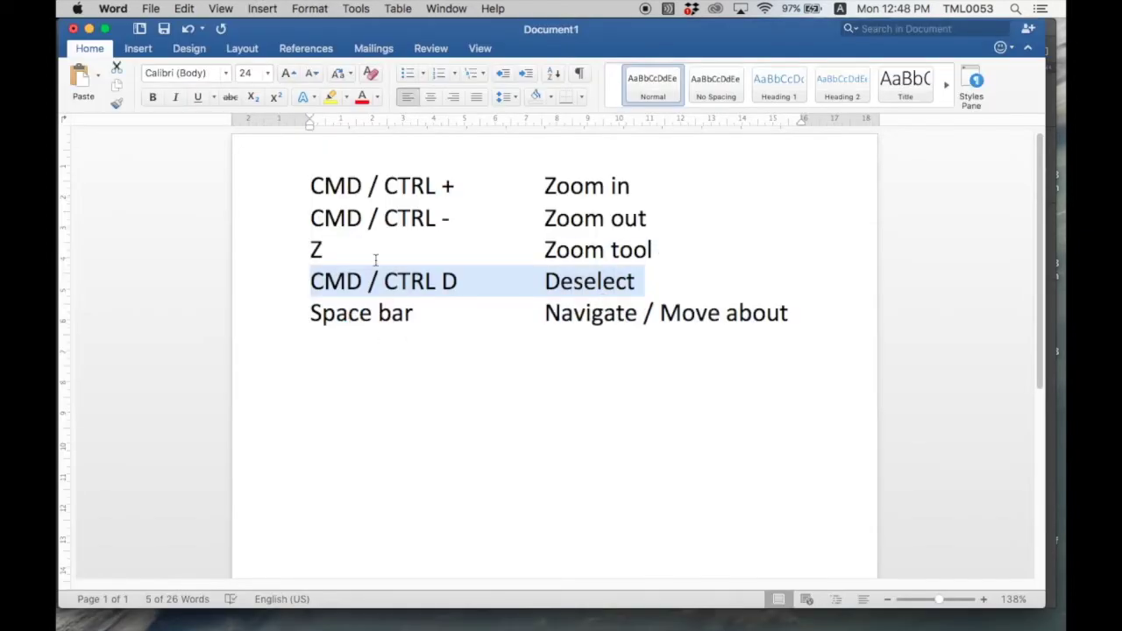
click(375, 259)
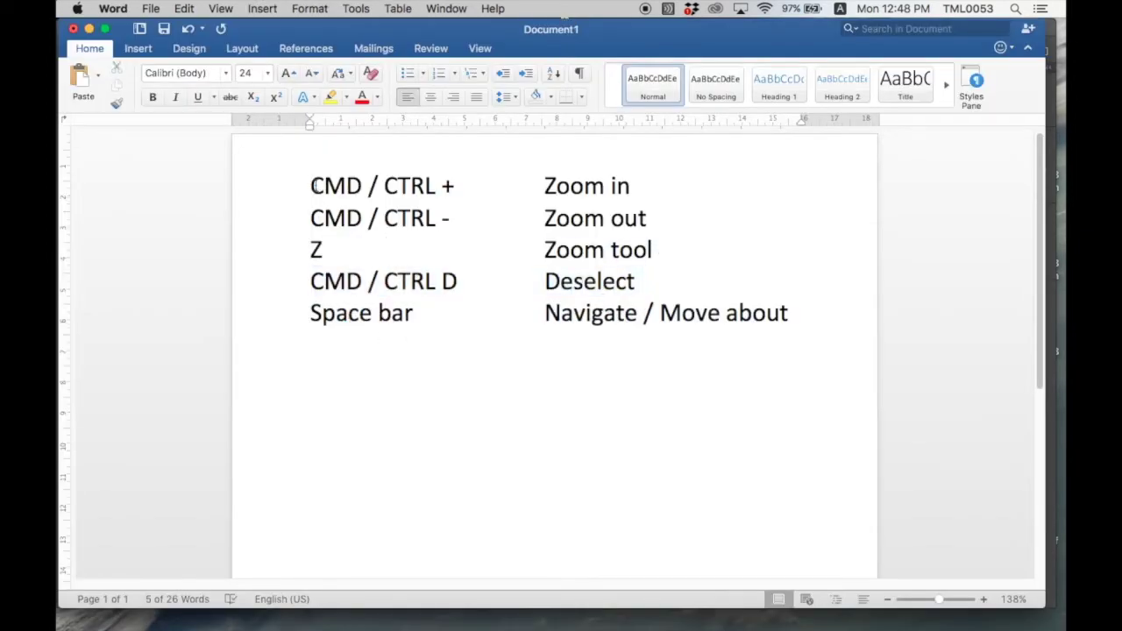
drag(310, 185, 645, 186)
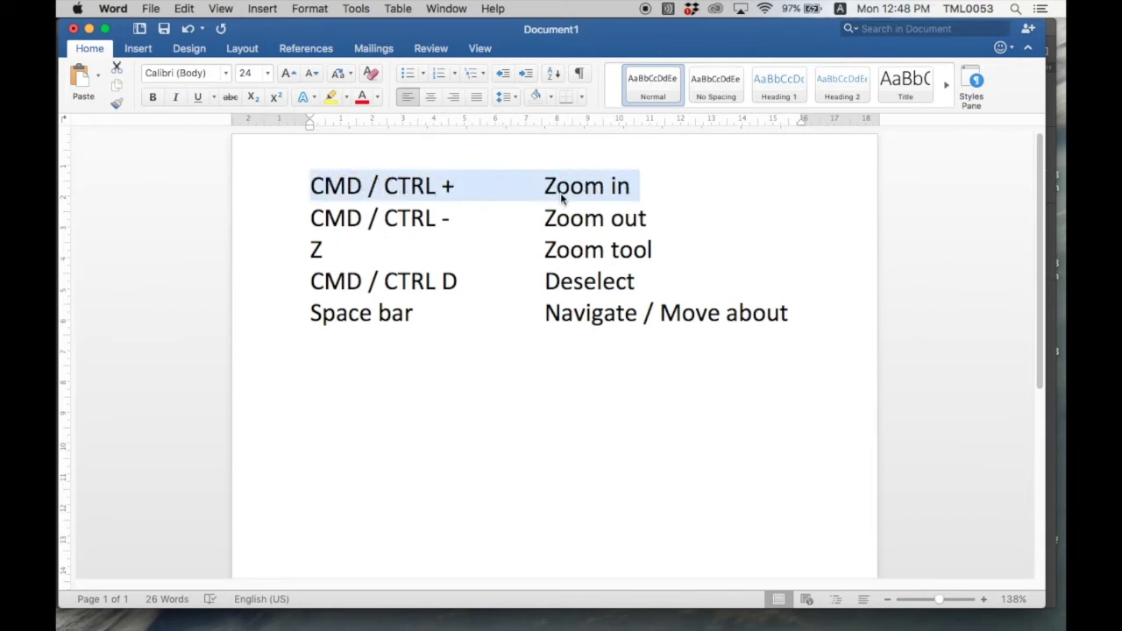
drag(306, 219, 658, 217)
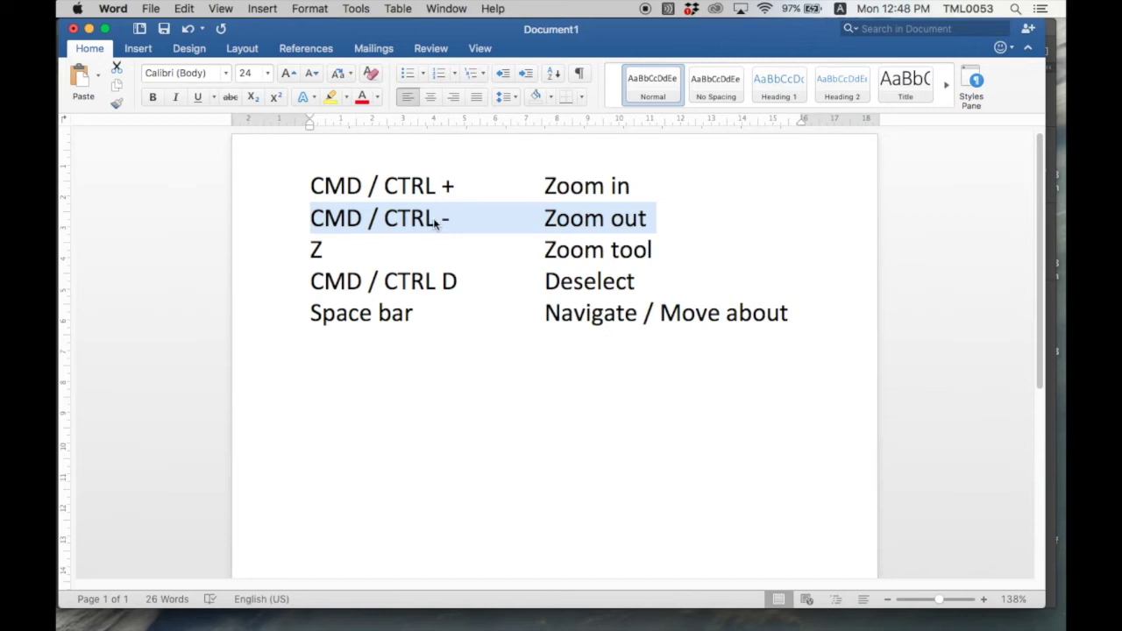
click(309, 251)
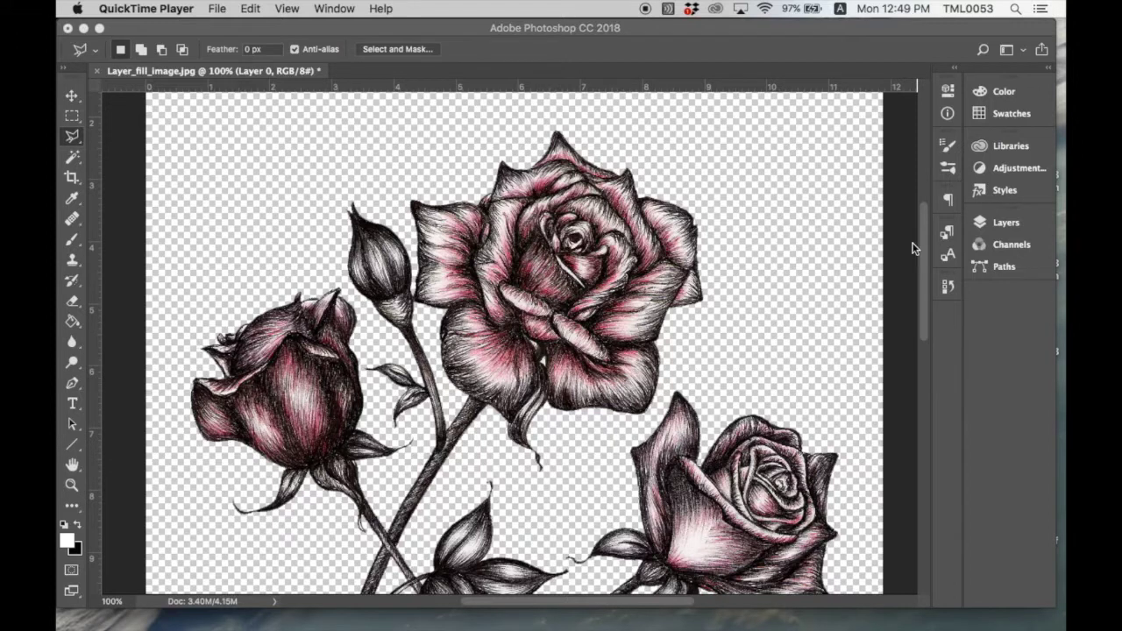
- Switch back to the rose image and copy the selected large rose
click(949, 290)
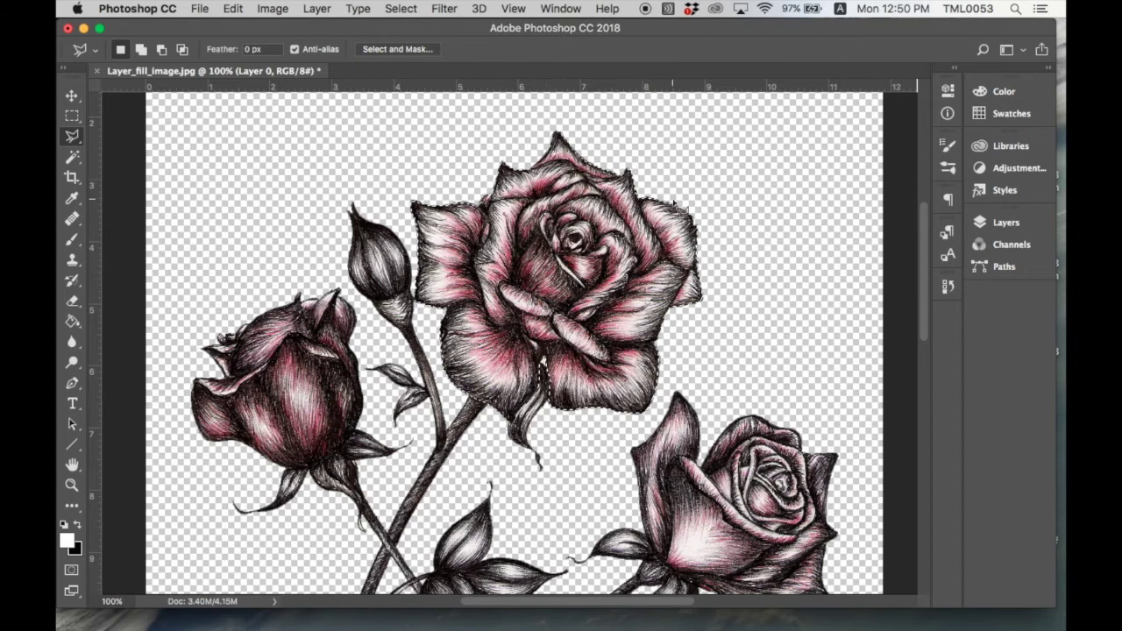
click(230, 8)
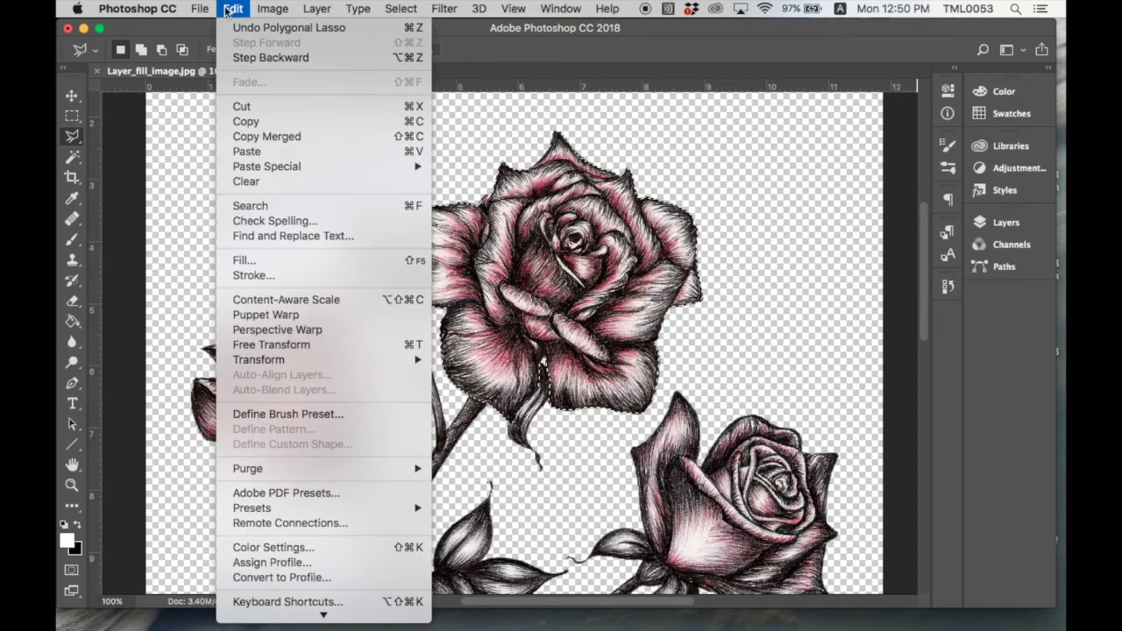
click(268, 121)
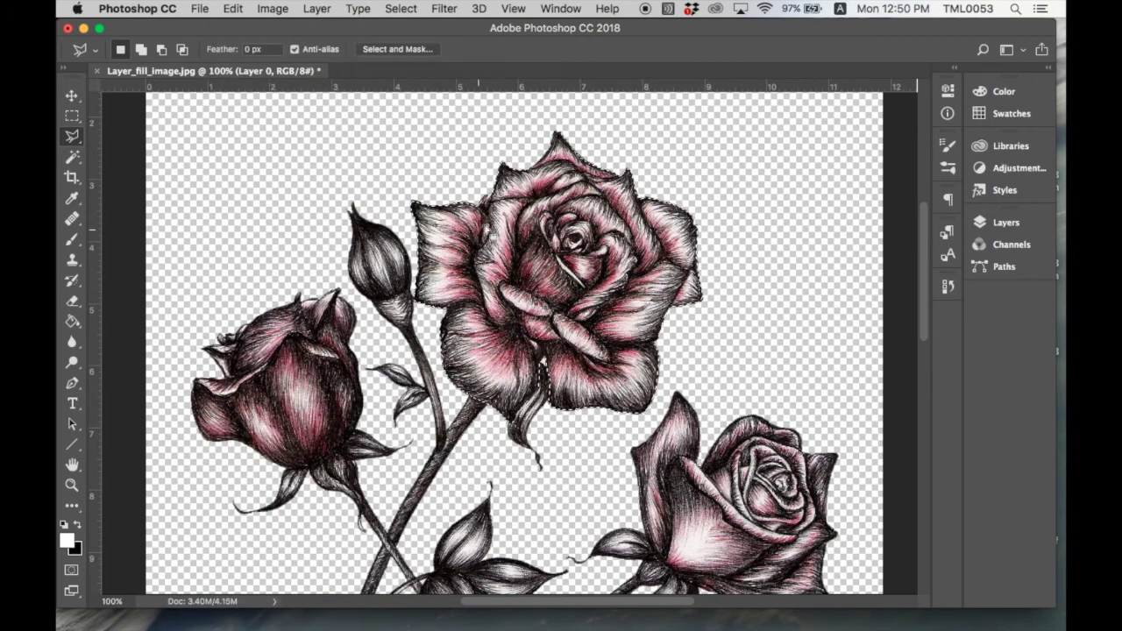
- Create a new document 400 pixels wide and 400 pixels high and paste the copied rose into it
click(201, 10)
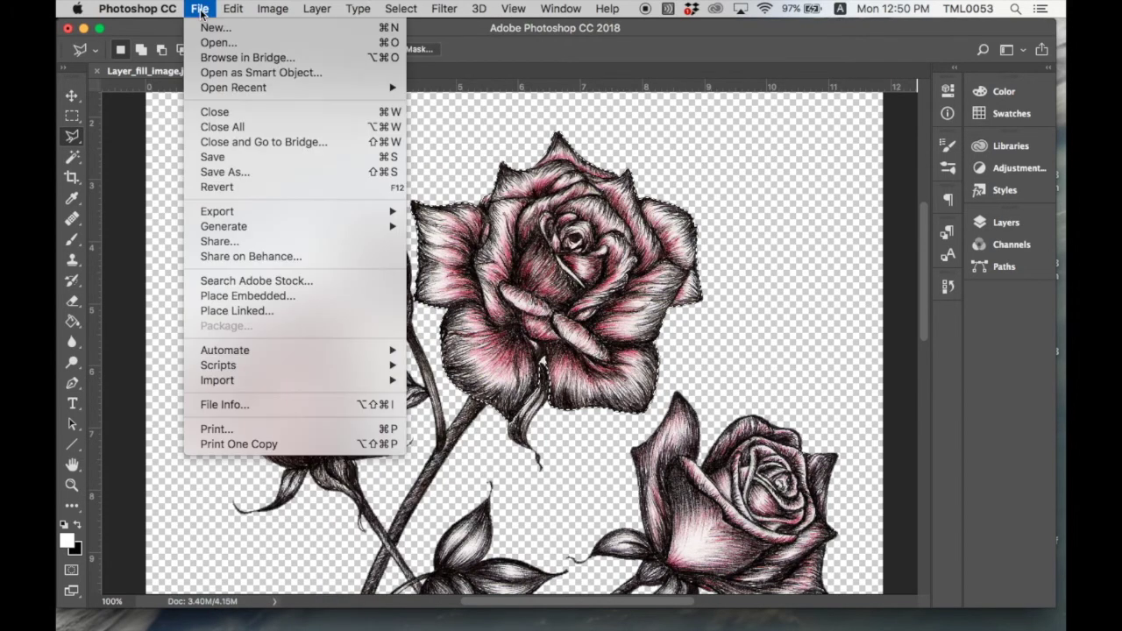
click(207, 27)
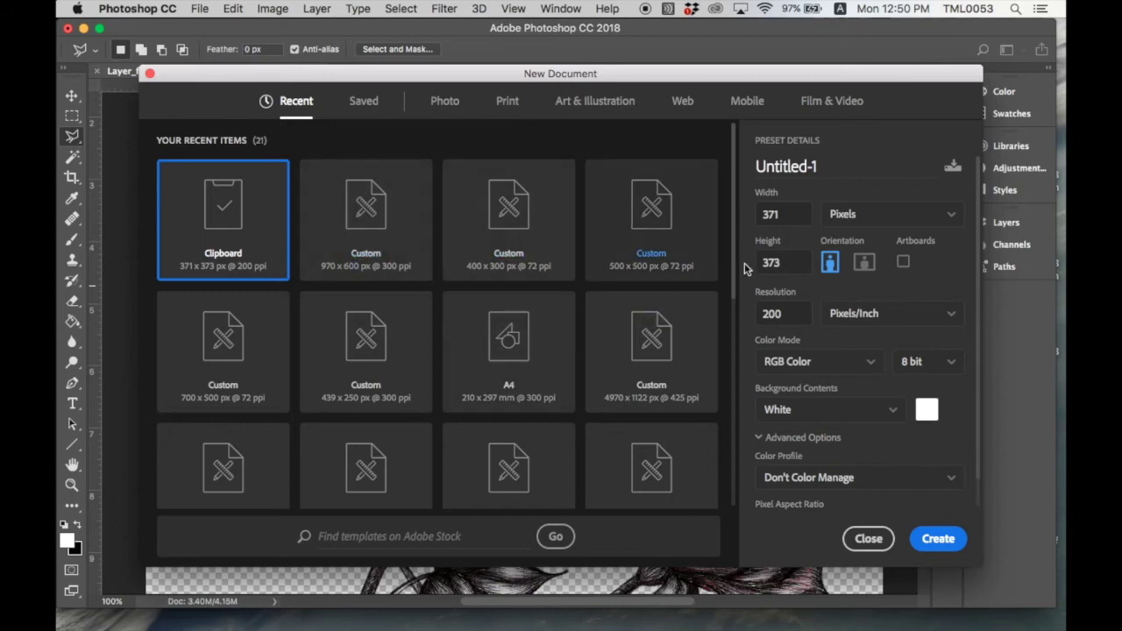
drag(784, 220, 751, 218)
text(400)
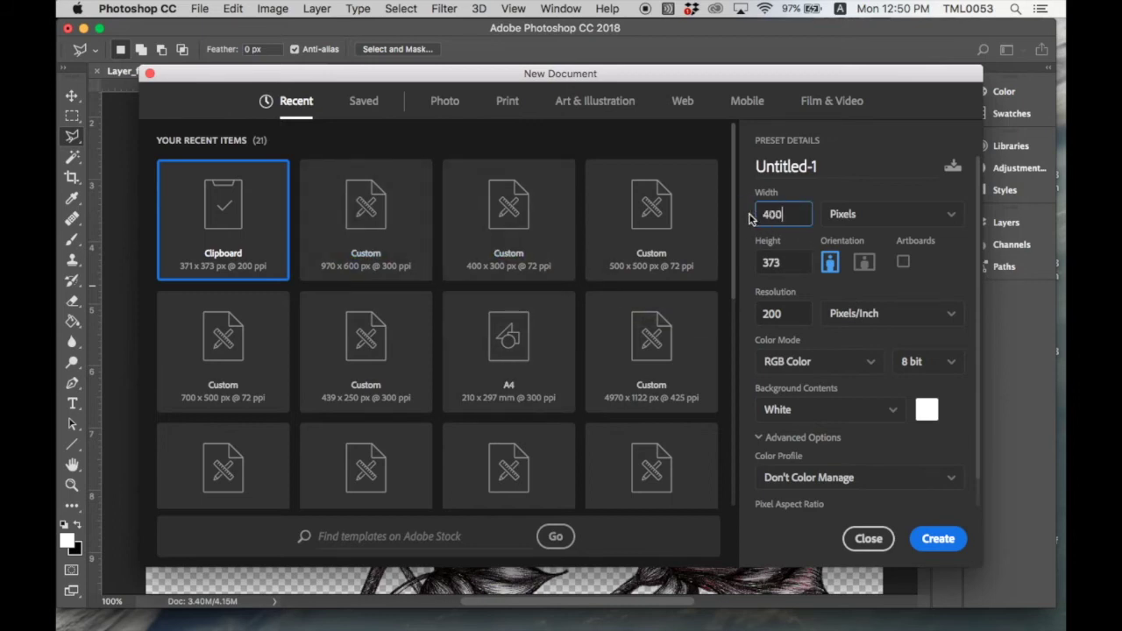
key(Tab)
text(4)
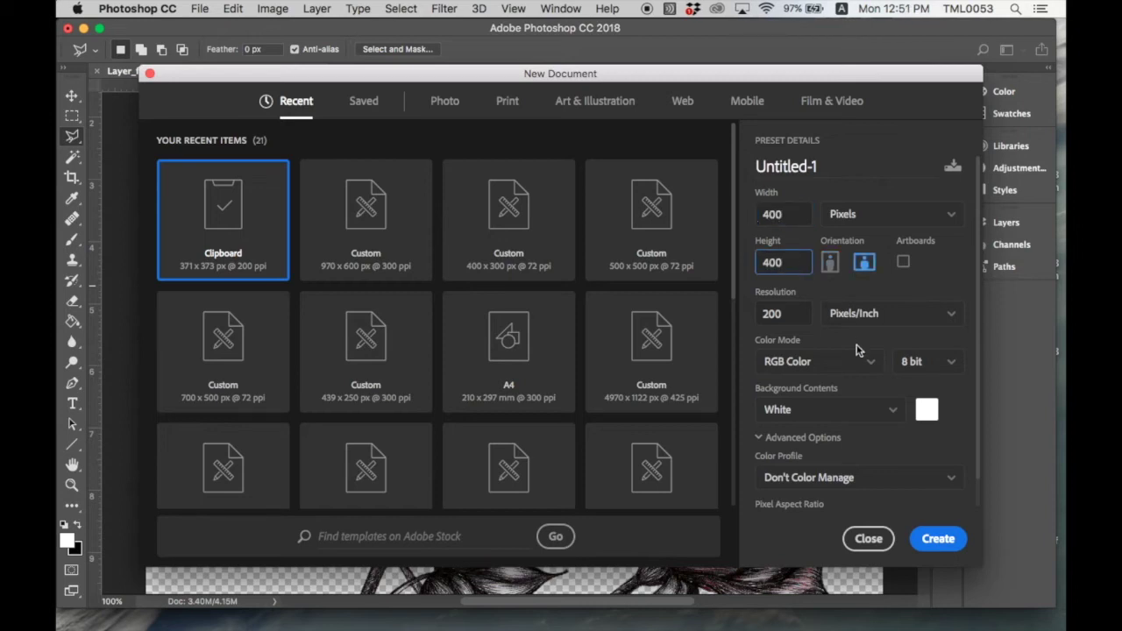
click(937, 539)
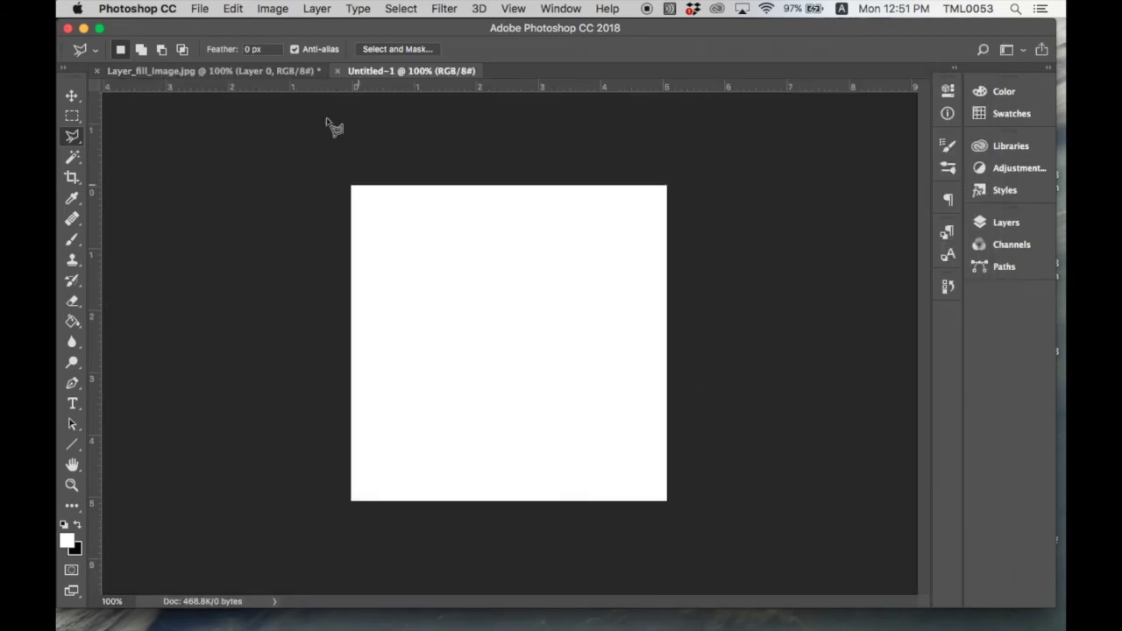
click(233, 10)
click(262, 150)
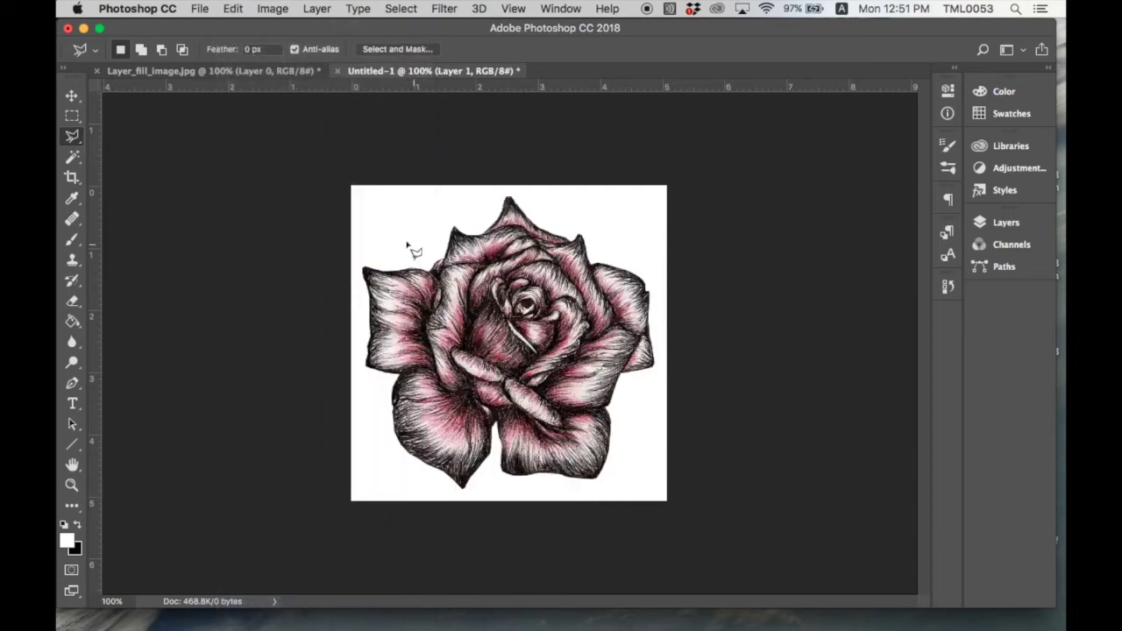
- Hide the white Background layer in the new document and nudge the pasted rose slightly with the Move tool
click(1005, 223)
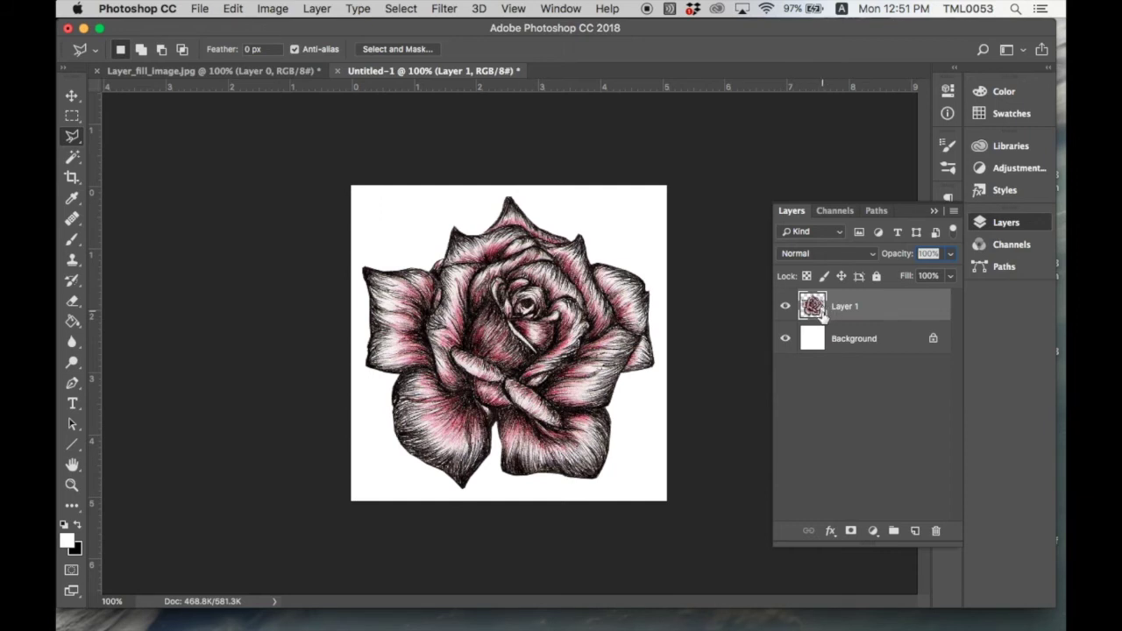
click(785, 339)
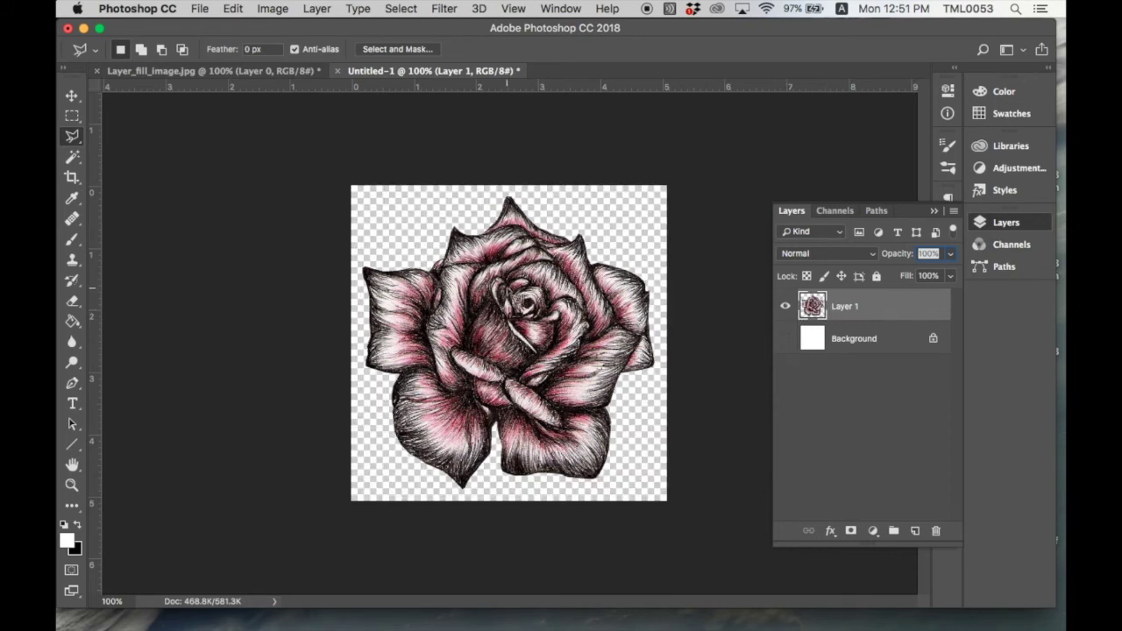
click(72, 94)
mouse_move(472, 300)
mouse_down()
mouse_move(495, 290)
mouse_move(456, 296)
mouse_move(473, 302)
mouse_up()
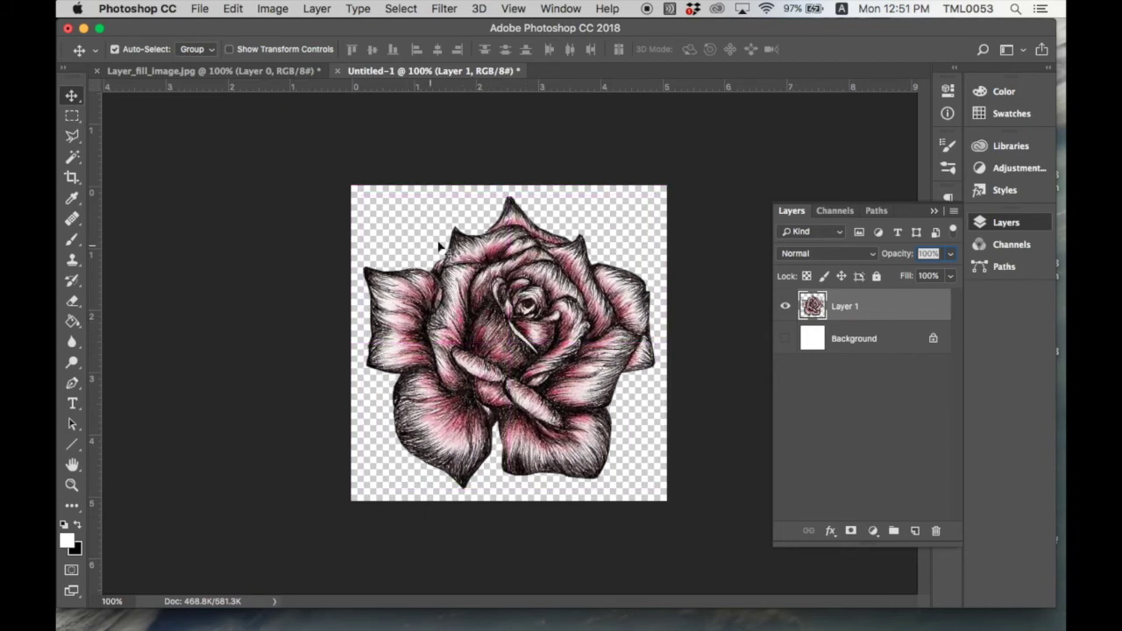
- Return to Layer_fill_image.jpg and add a Solid Color fill layer from the large rose's selection, keeping the default layer settings
click(210, 70)
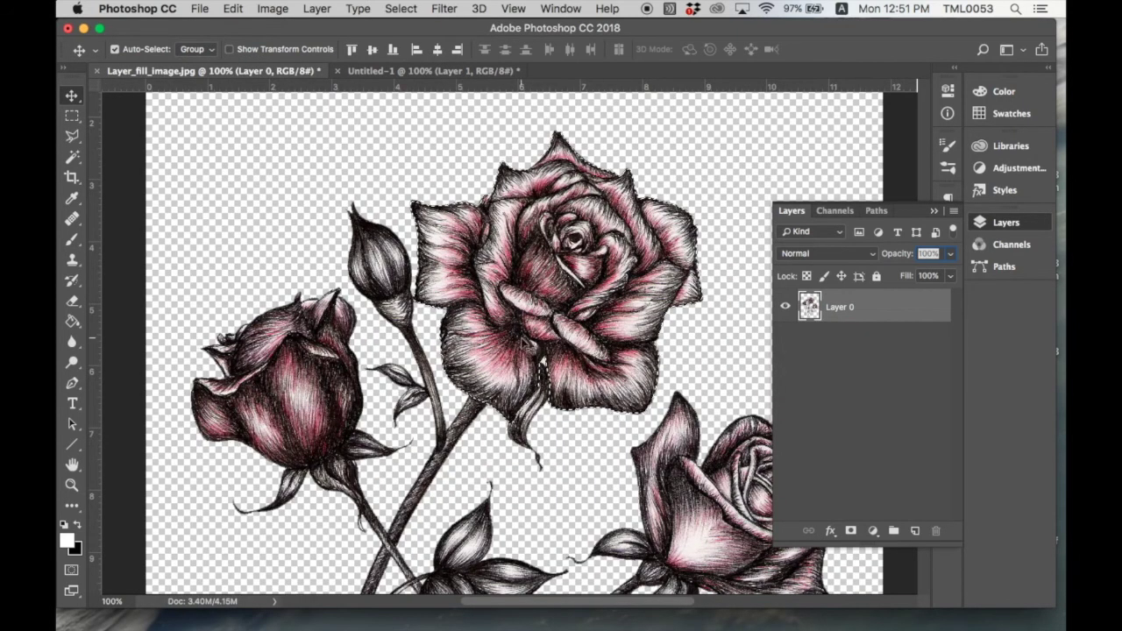
click(389, 70)
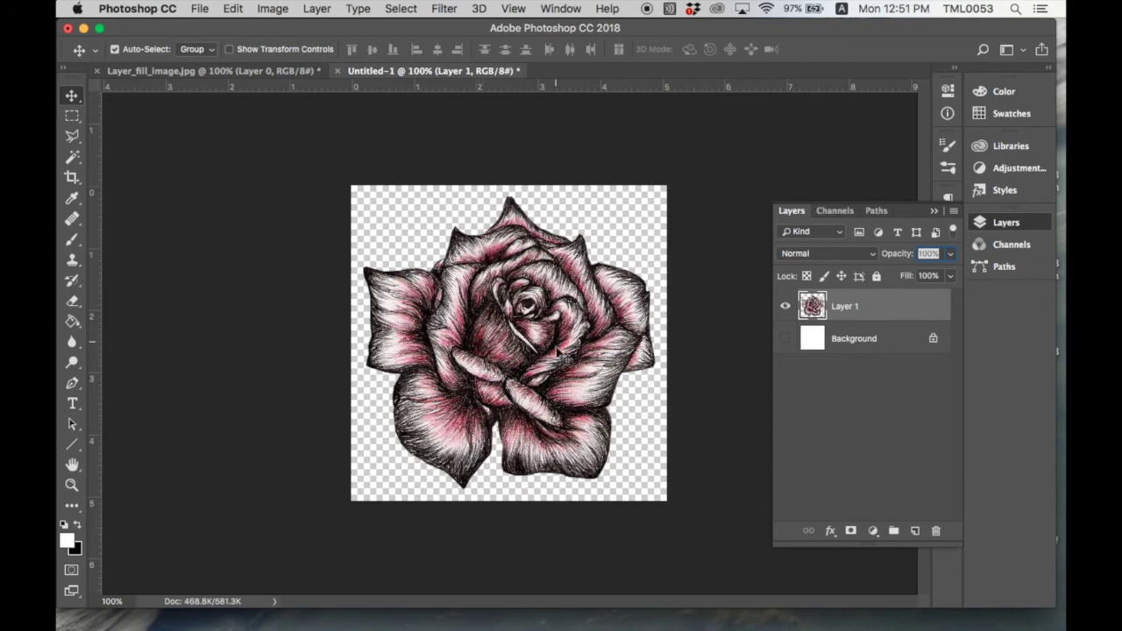
click(194, 77)
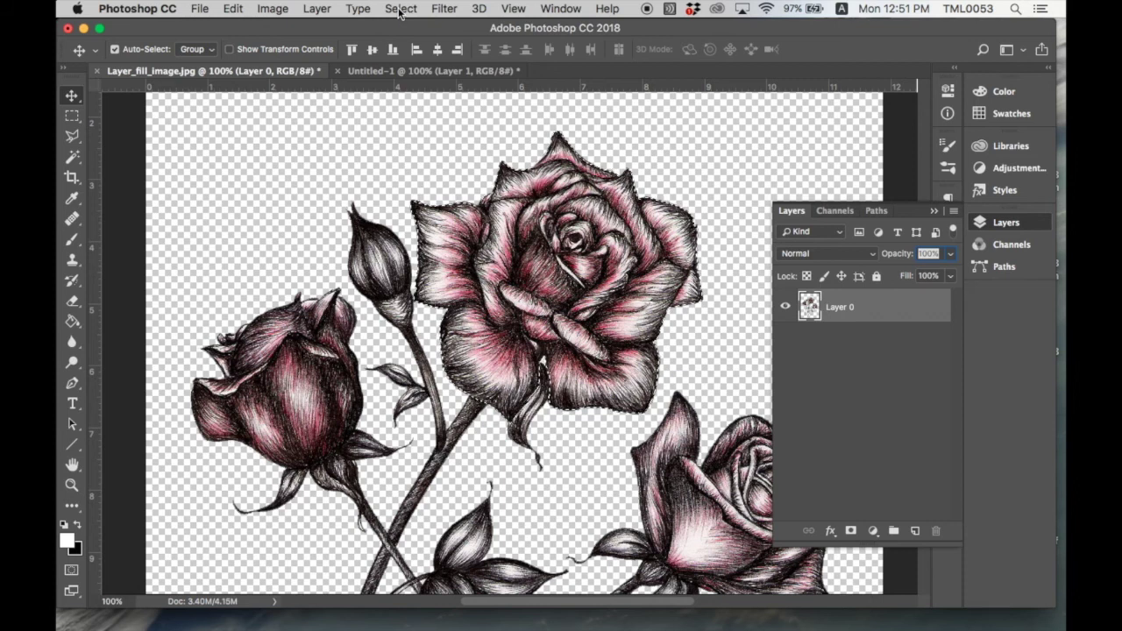
click(316, 10)
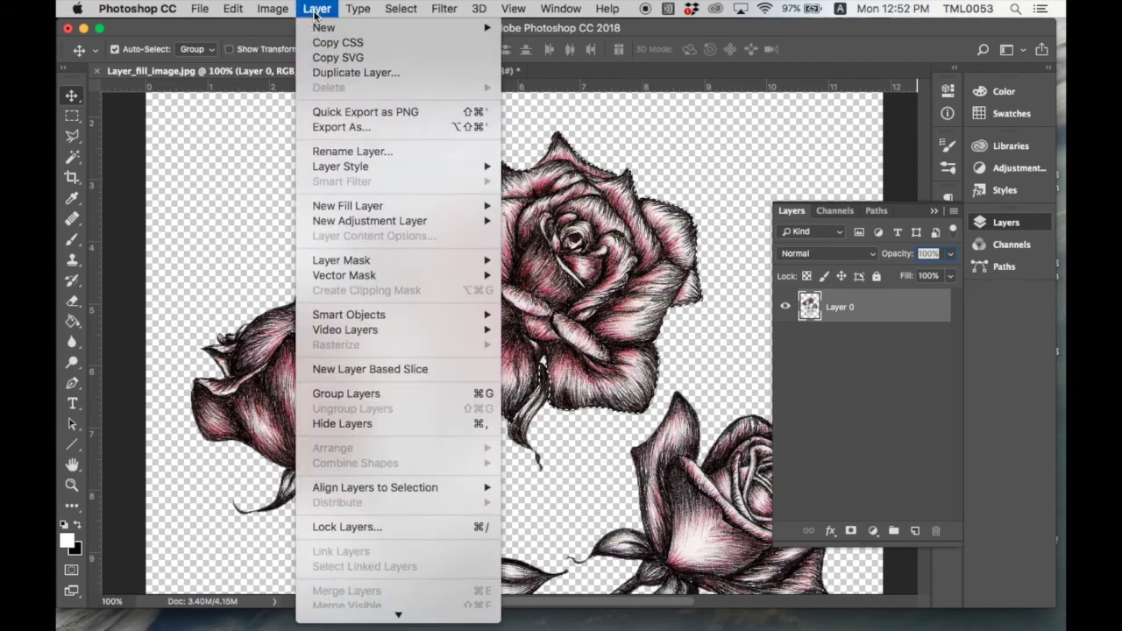
mouse_move(385, 213)
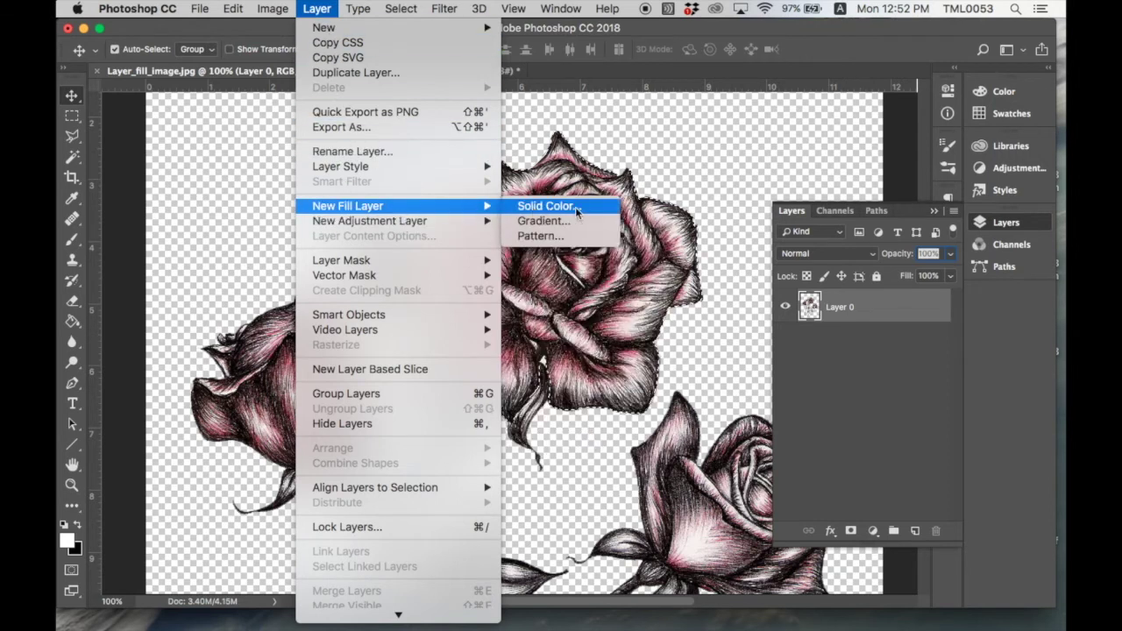
click(575, 207)
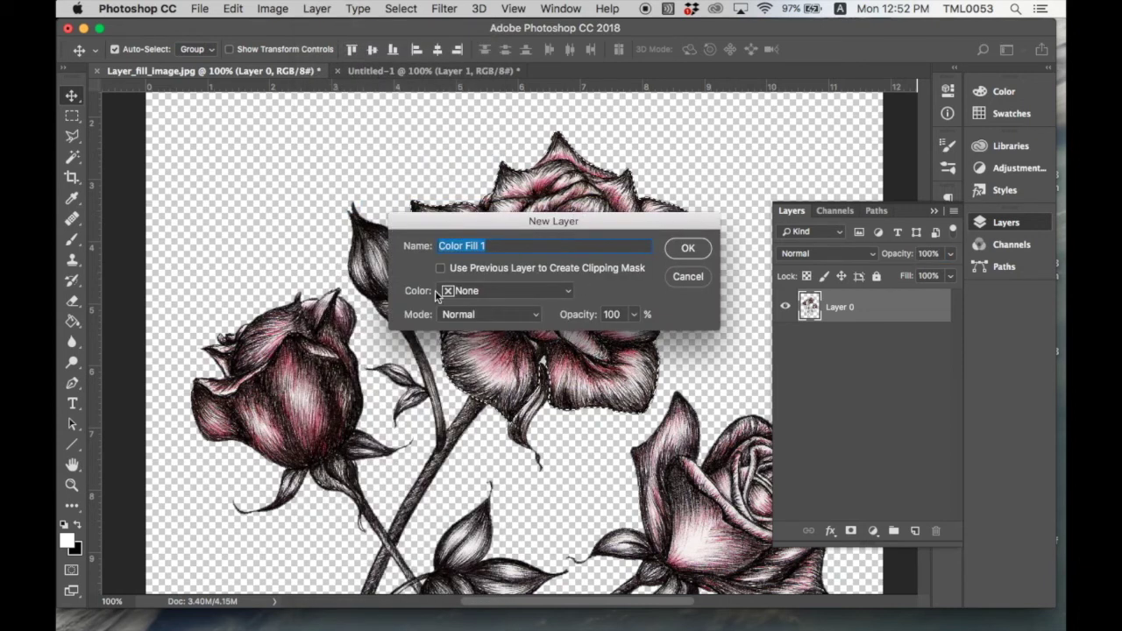
click(686, 249)
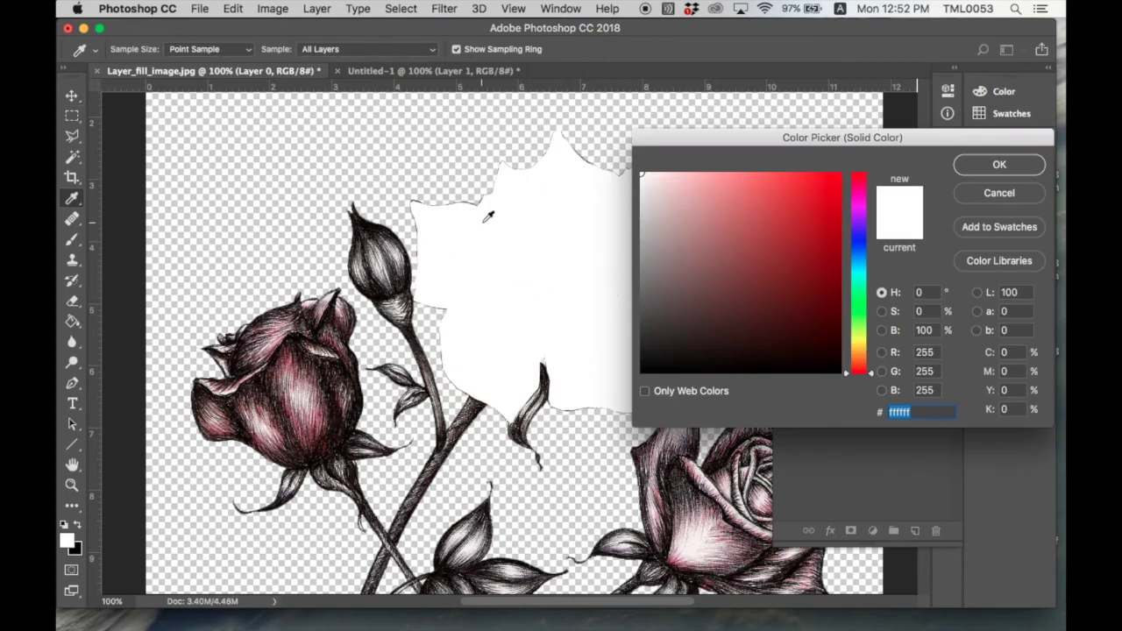
- Choose the brown 81480c as the color of the rose's fill layer
drag(751, 142, 704, 113)
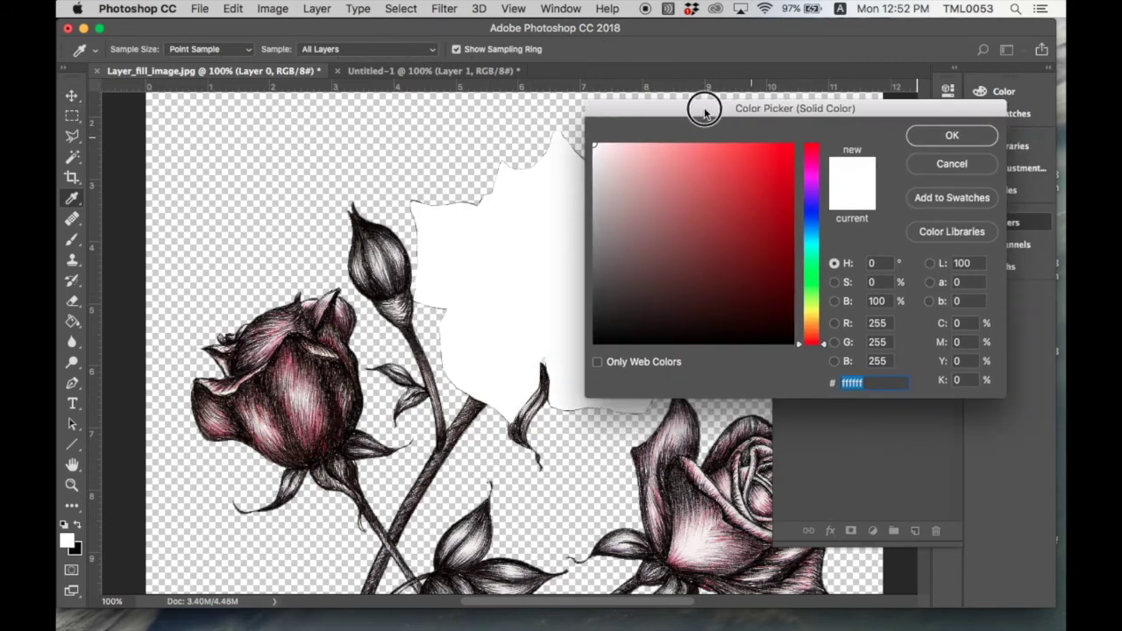
click(811, 172)
click(811, 242)
click(814, 289)
click(814, 326)
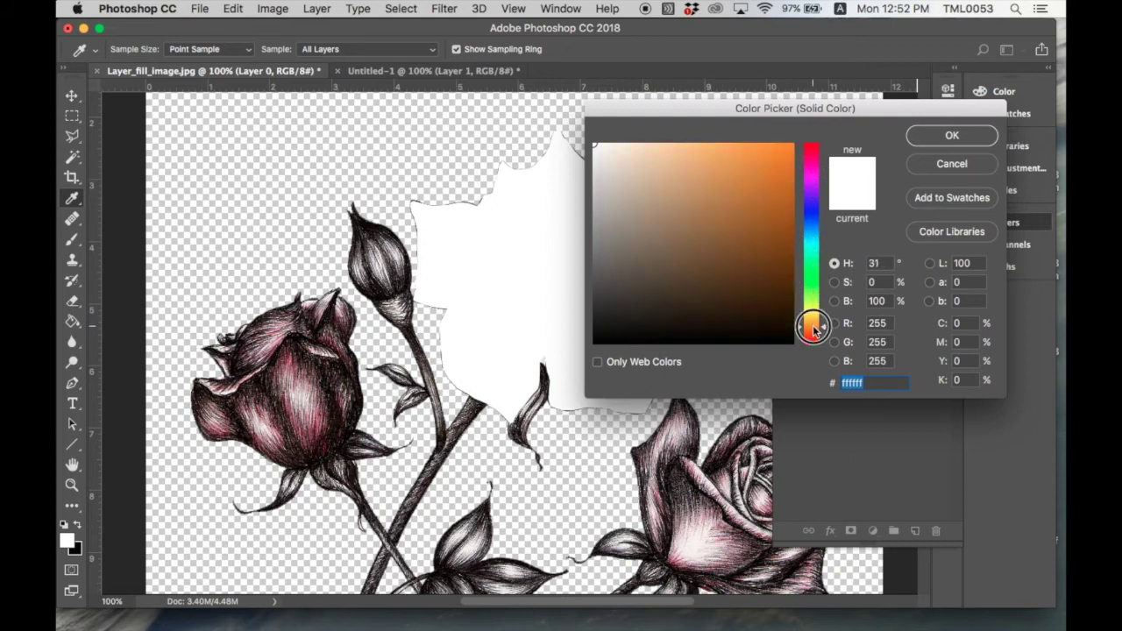
click(776, 241)
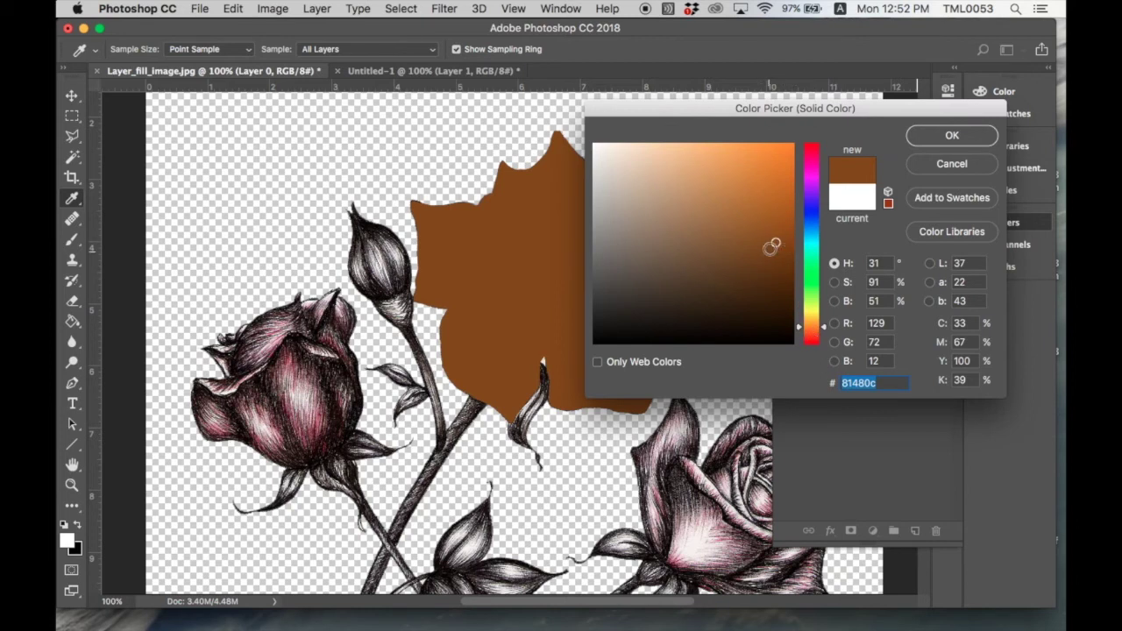
click(949, 137)
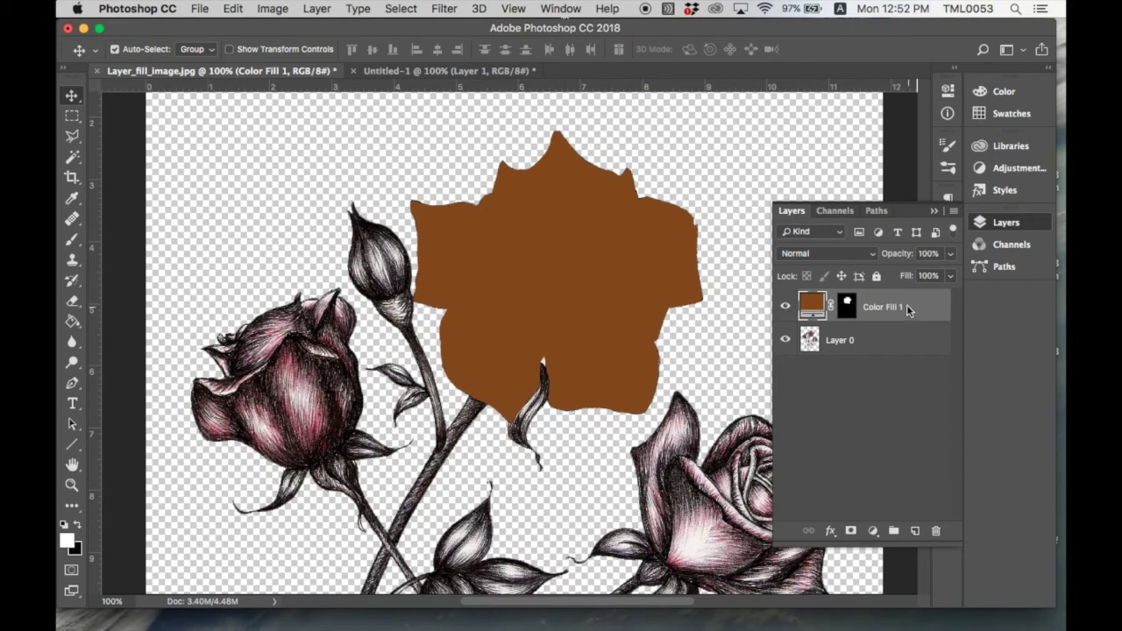
- Set the blend mode of the brown fill layer to Soft Light
click(871, 255)
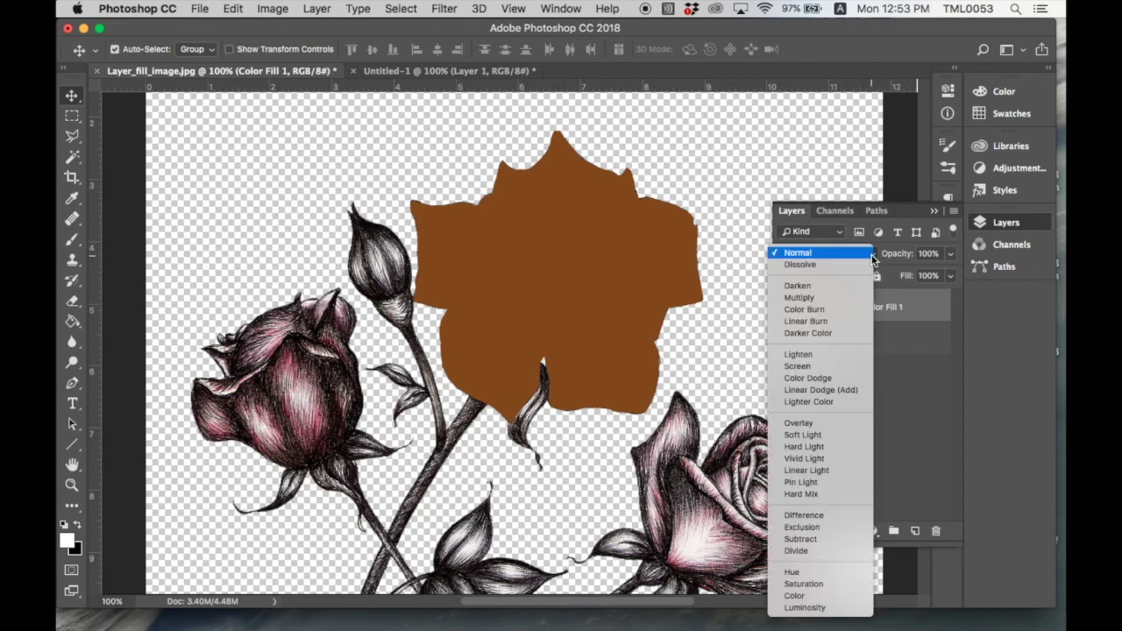
click(832, 435)
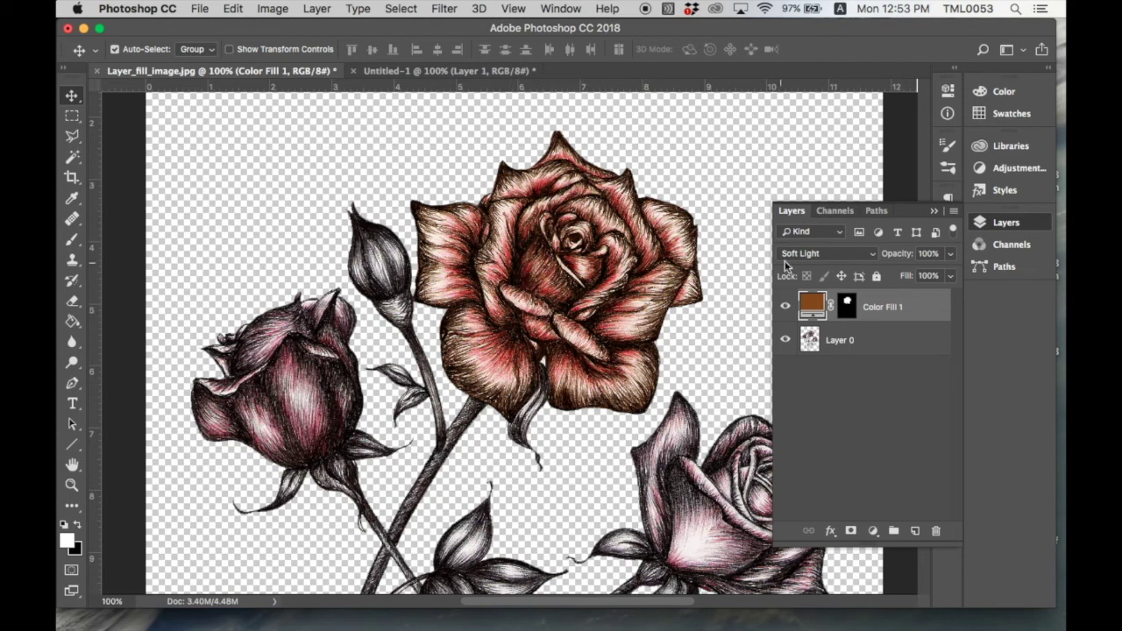
click(934, 212)
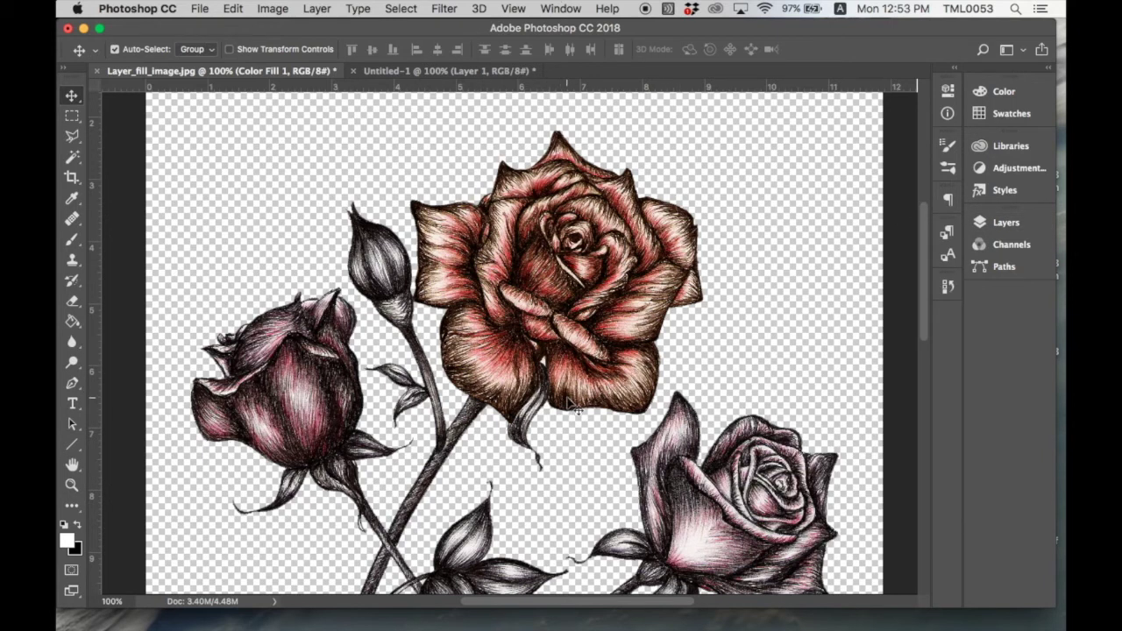
drag(923, 290, 915, 329)
key(super+minus)
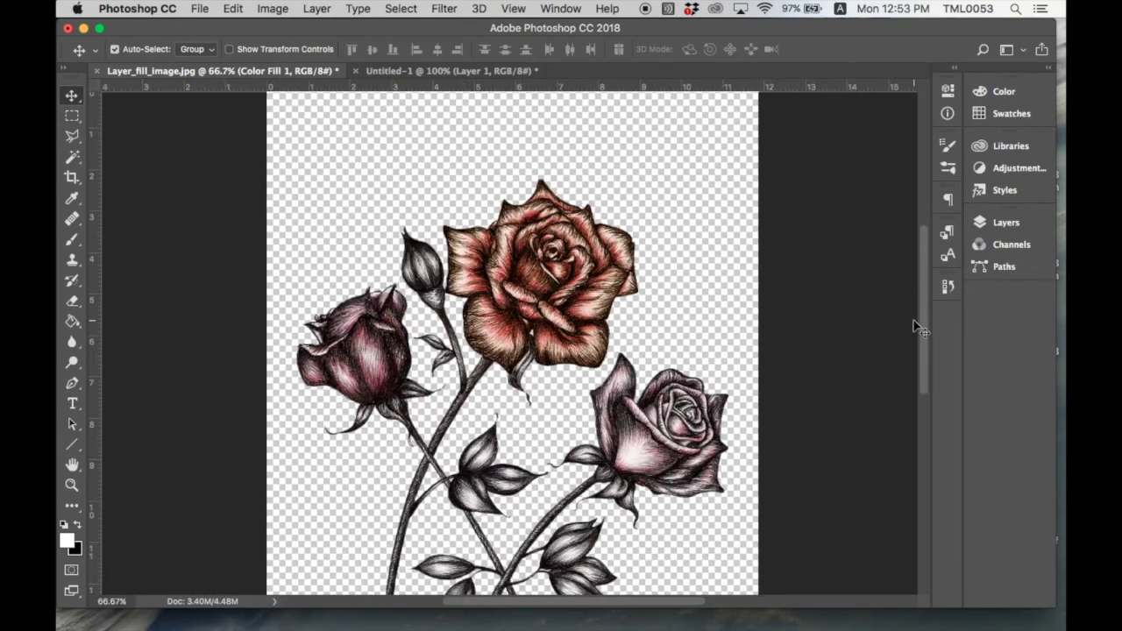
mouse_move(922, 344)
mouse_down()
mouse_move(921, 368)
mouse_move(926, 333)
mouse_move(933, 361)
mouse_up()
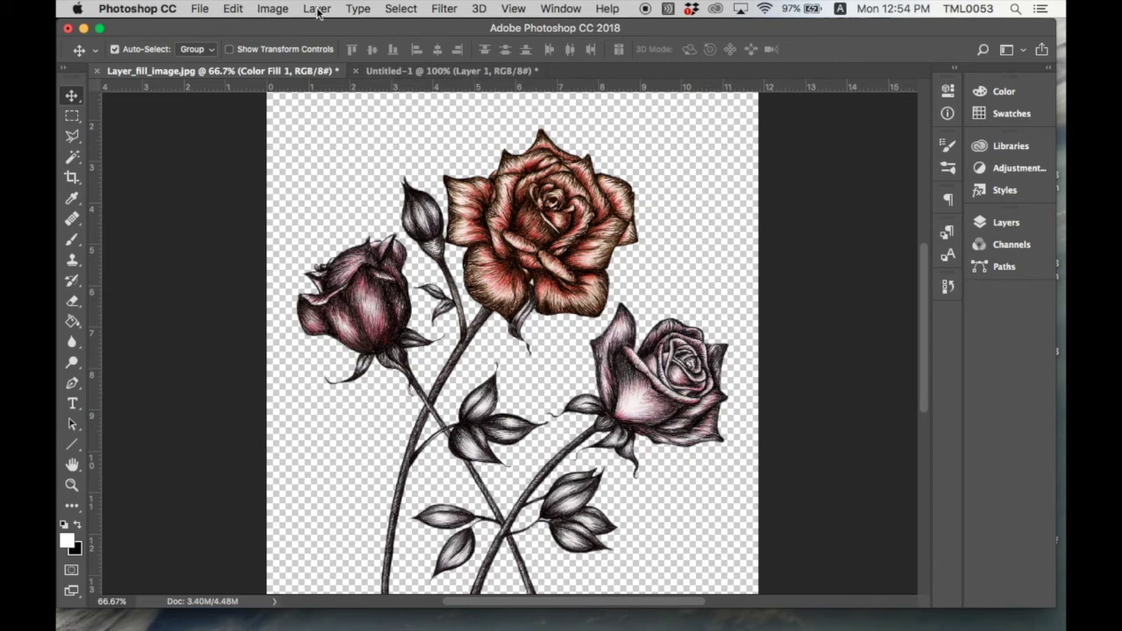
click(285, 10)
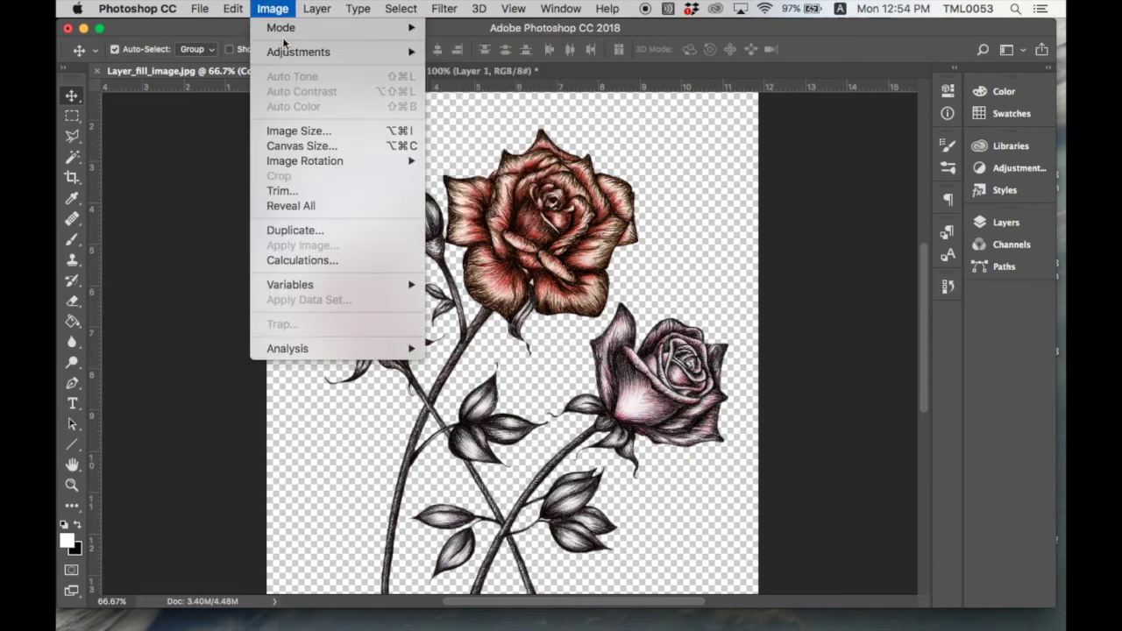
mouse_move(375, 9)
mouse_move(337, 10)
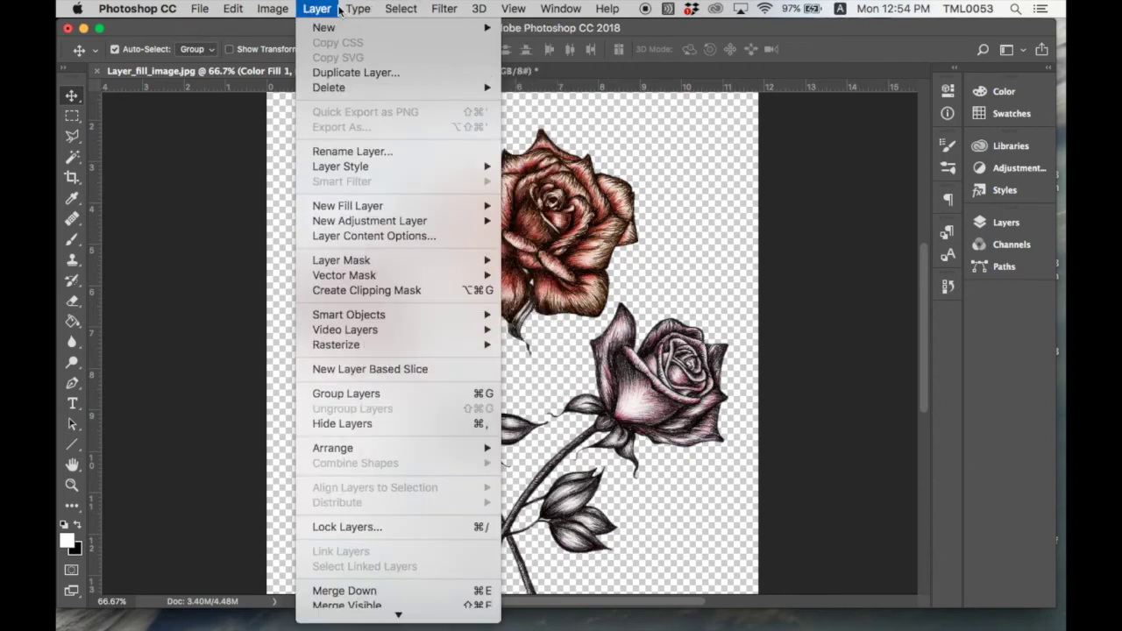
mouse_move(374, 211)
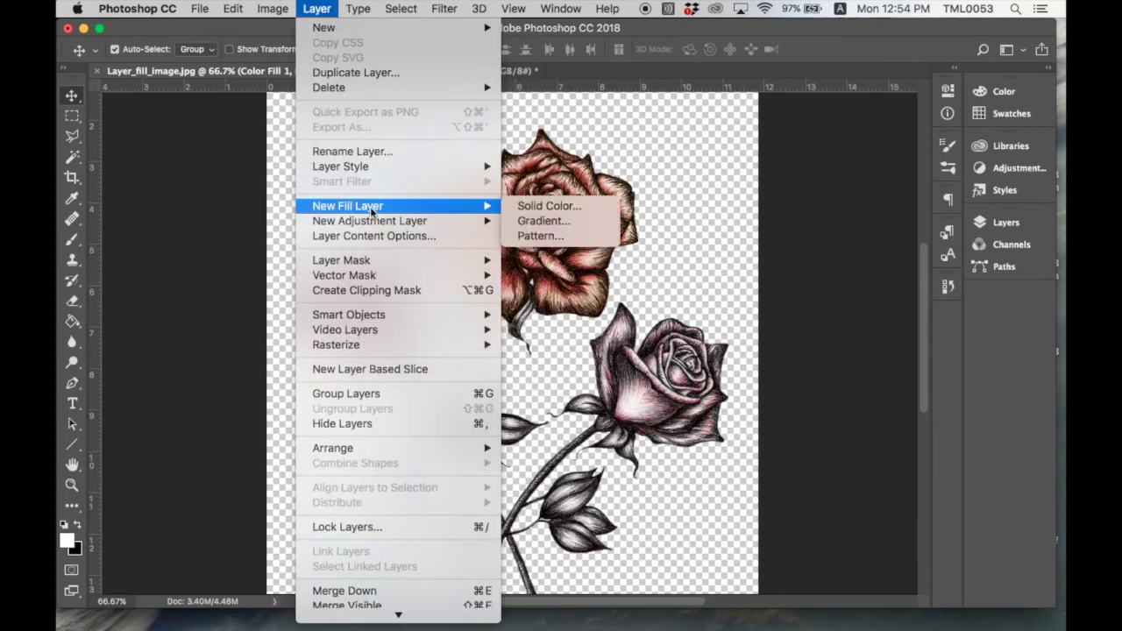
click(591, 207)
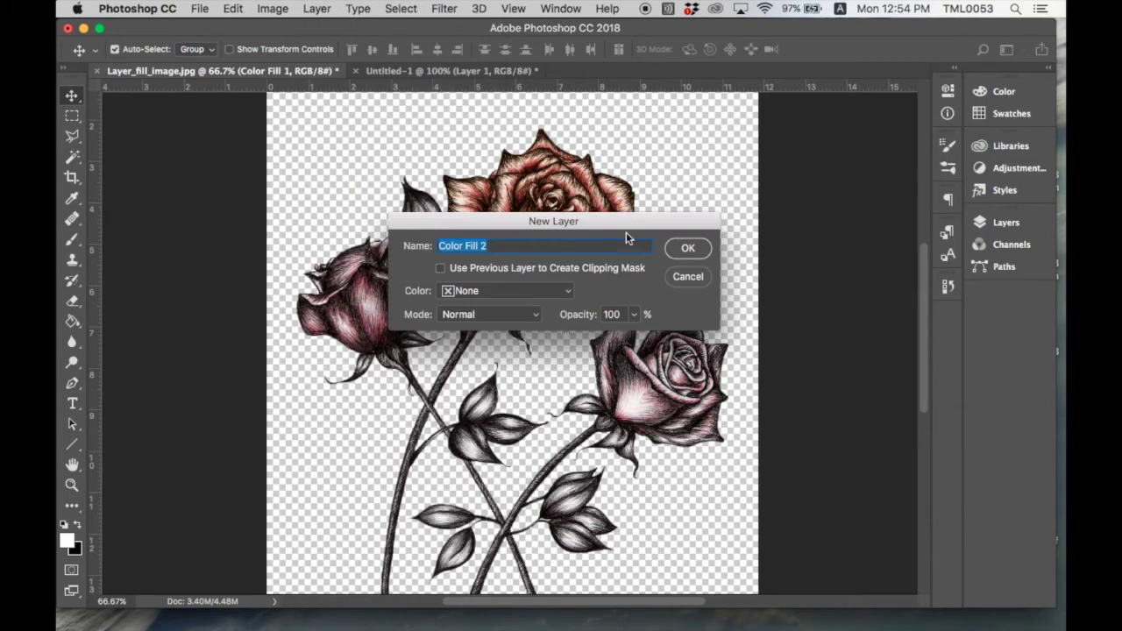
click(687, 249)
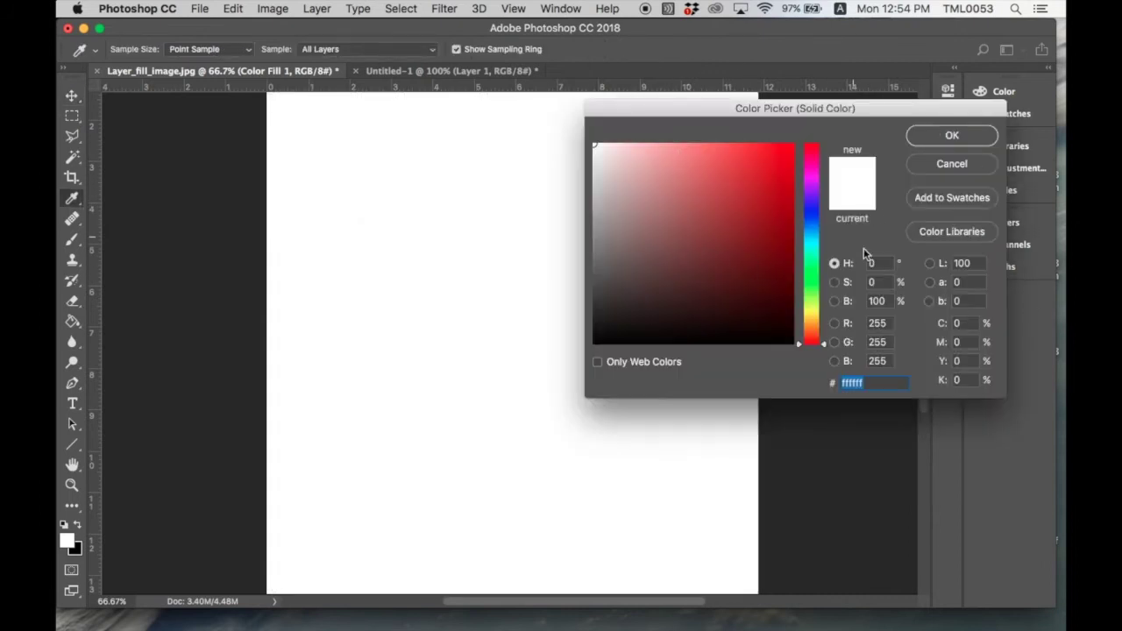
click(977, 167)
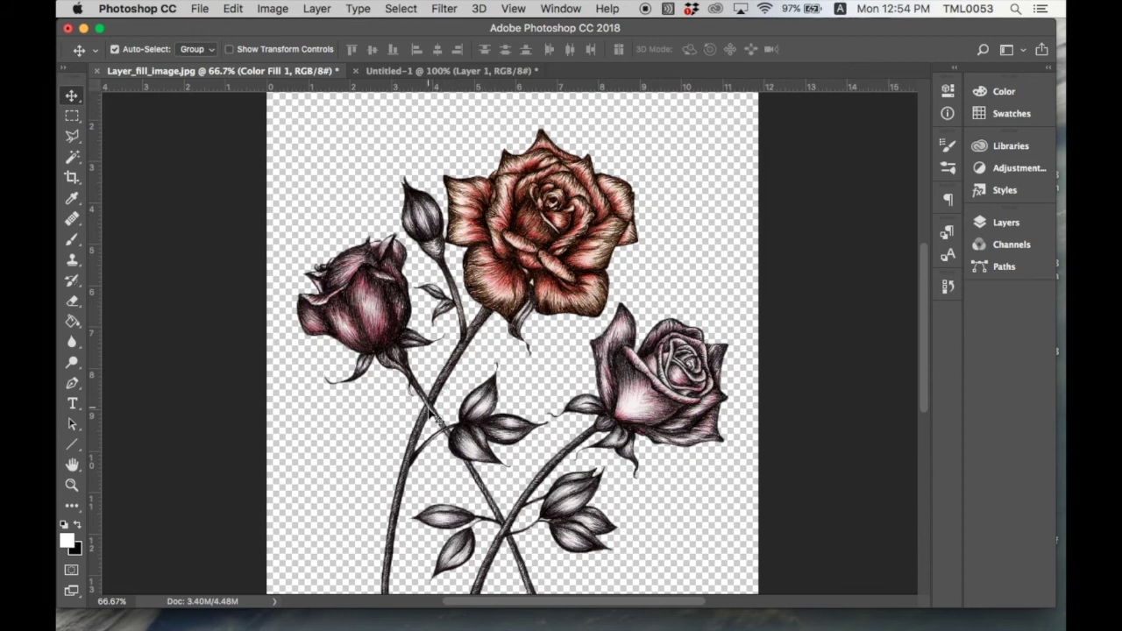
drag(931, 331, 932, 360)
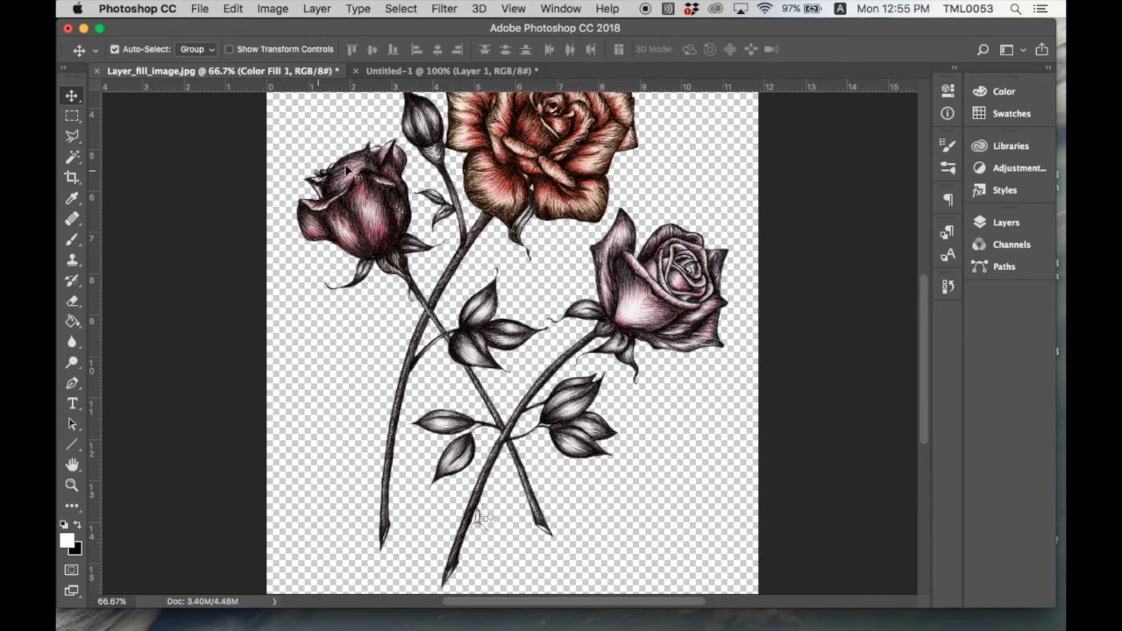
- Select the upper stem below the small bud and the large rose with the Polygonal Lasso, down to where the stems cross
drag(922, 313, 919, 288)
click(72, 485)
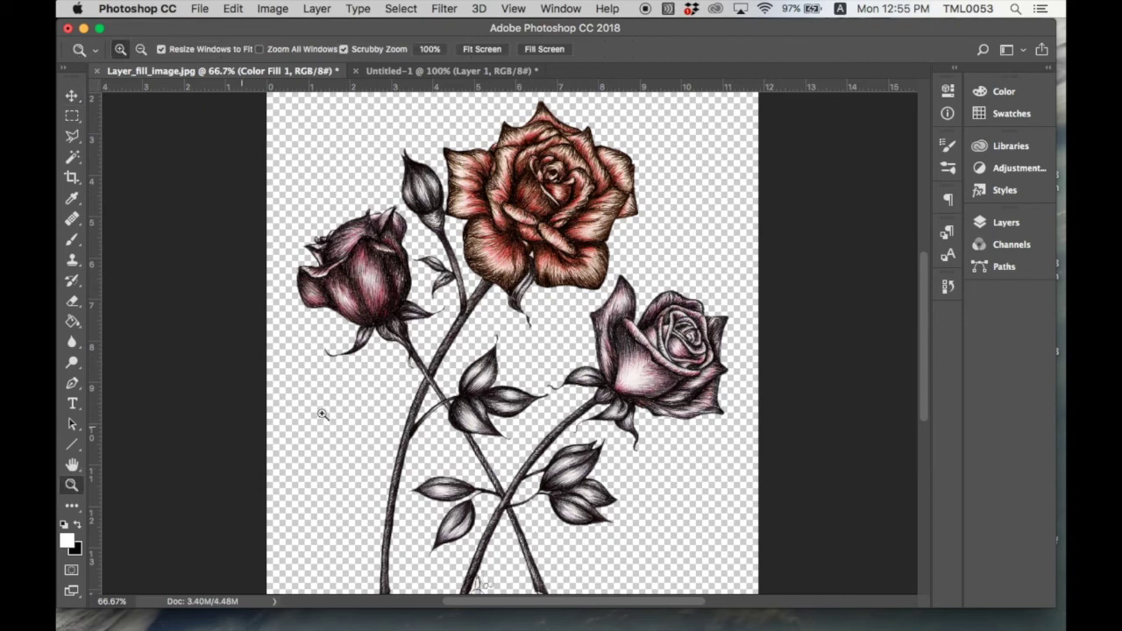
click(460, 323)
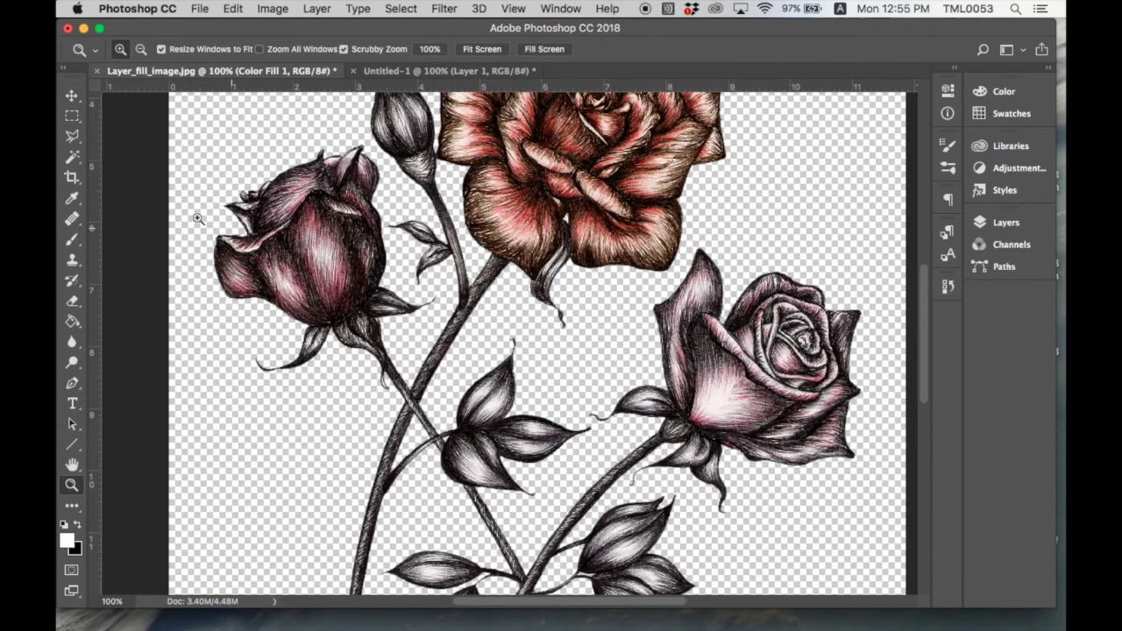
click(71, 135)
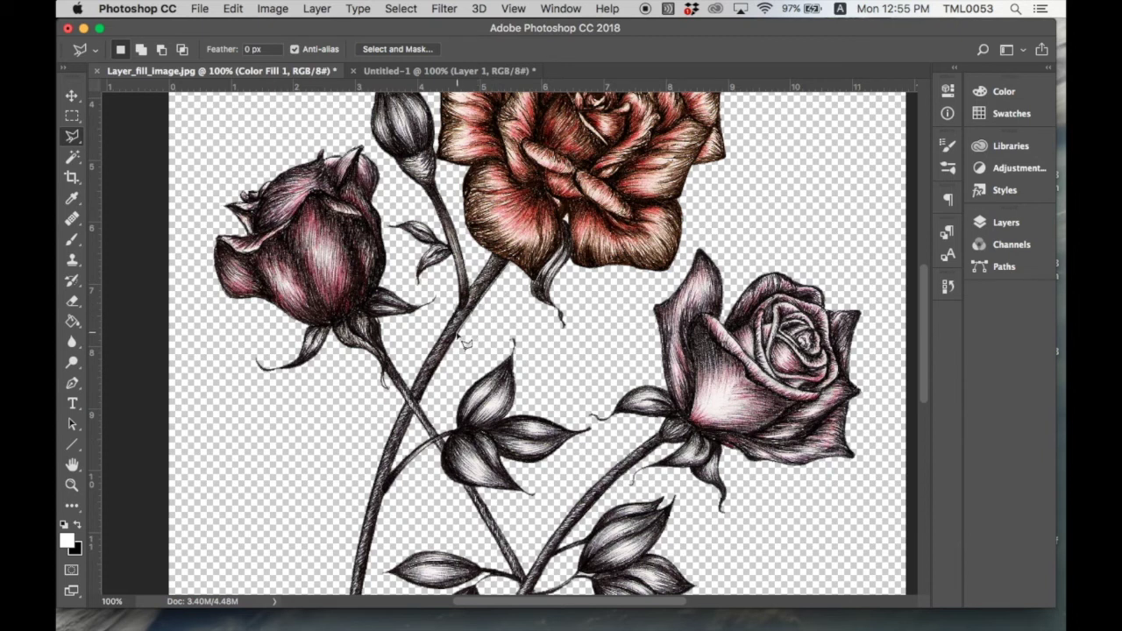
click(438, 368)
click(427, 409)
click(454, 318)
click(463, 299)
click(456, 256)
click(451, 241)
click(439, 217)
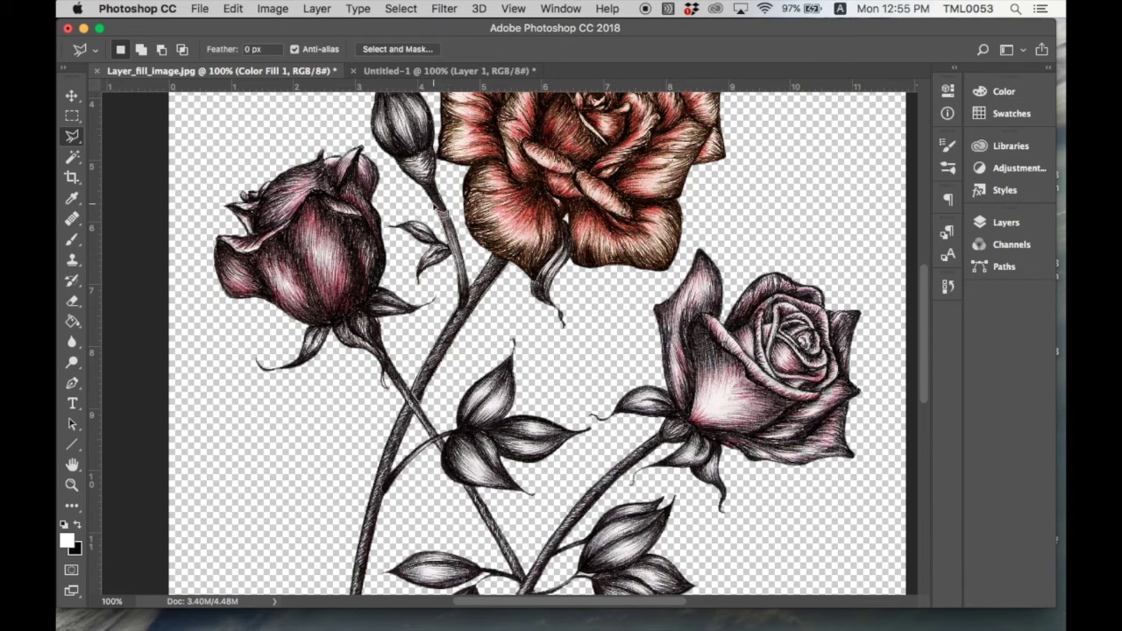
click(438, 209)
click(435, 200)
click(415, 158)
click(424, 153)
click(432, 148)
click(435, 179)
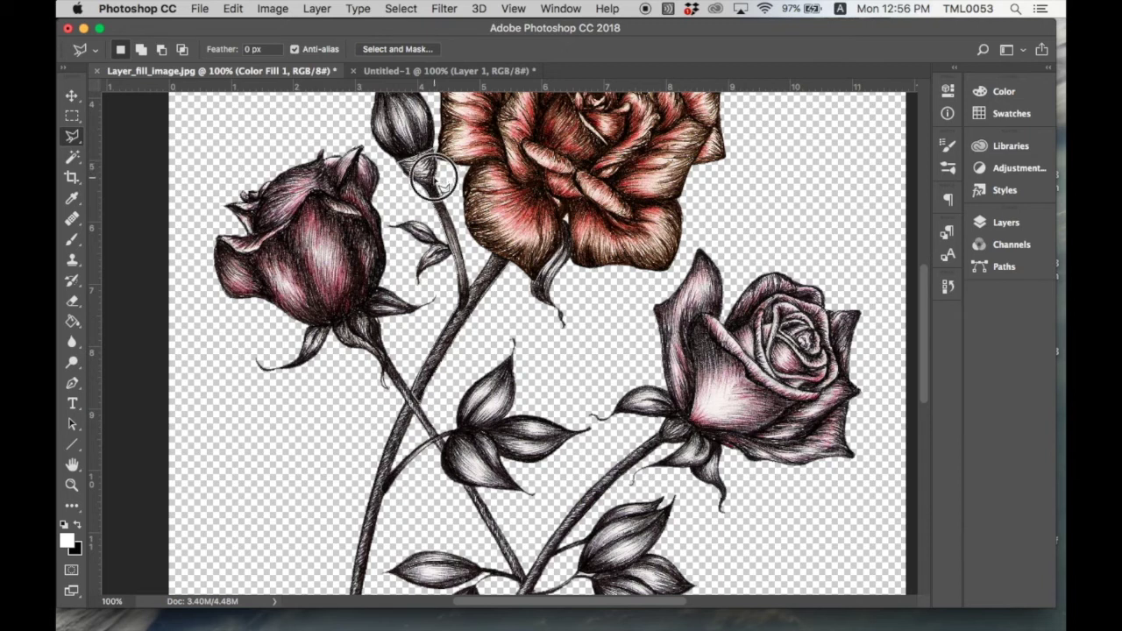
click(445, 200)
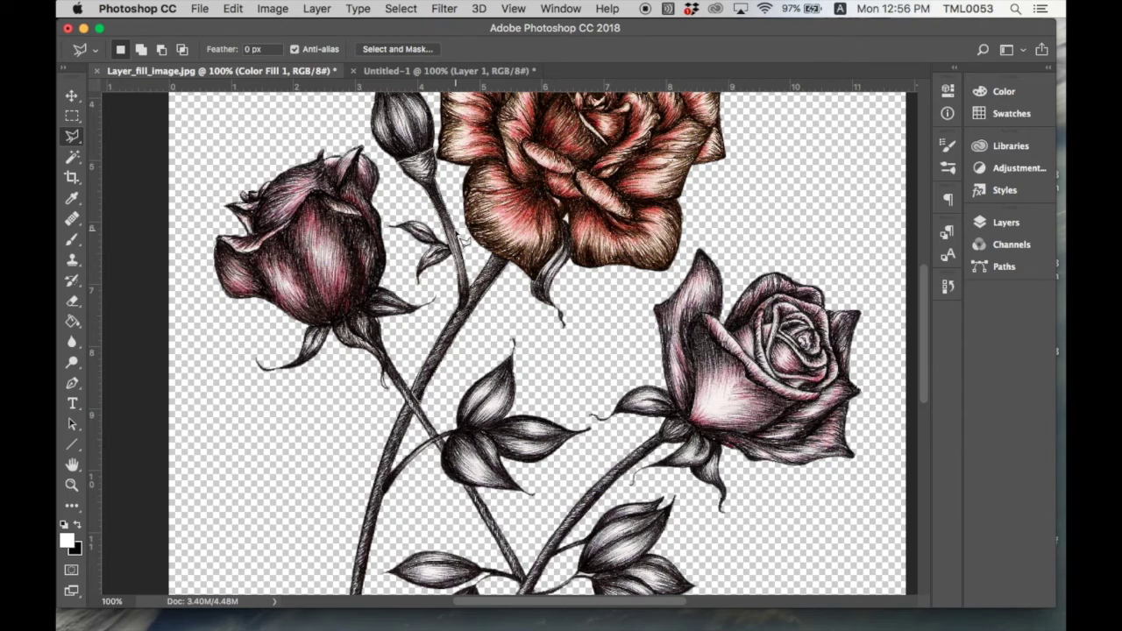
click(457, 235)
click(476, 284)
click(473, 285)
click(473, 287)
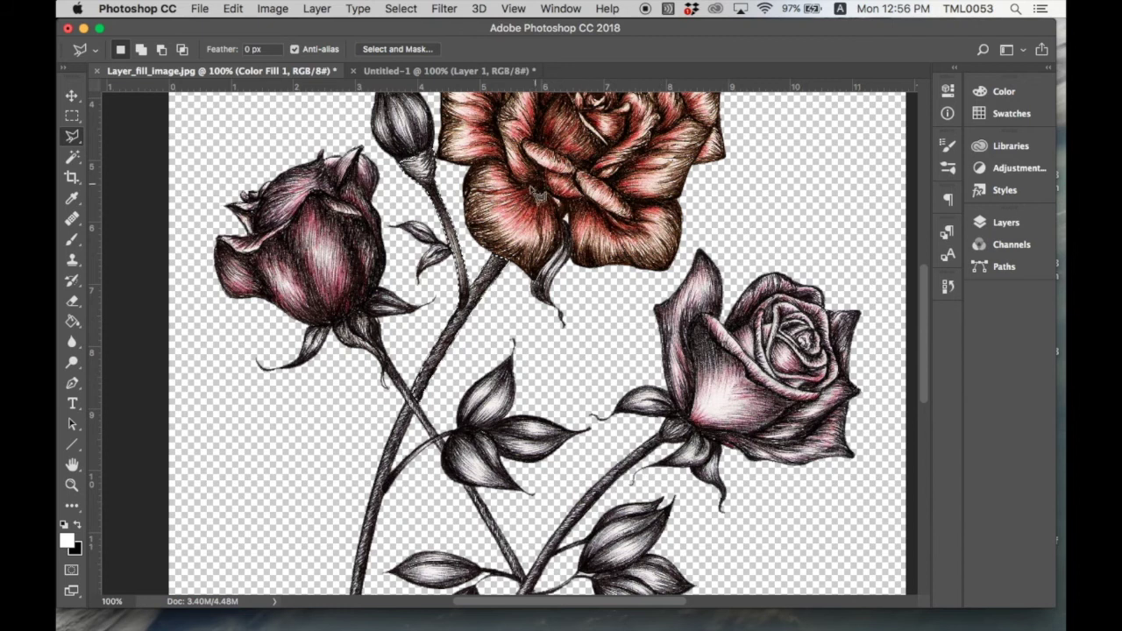
- Add a Solid Color fill layer from the stem selection with default layer settings and the dark brown 5c3817
click(314, 9)
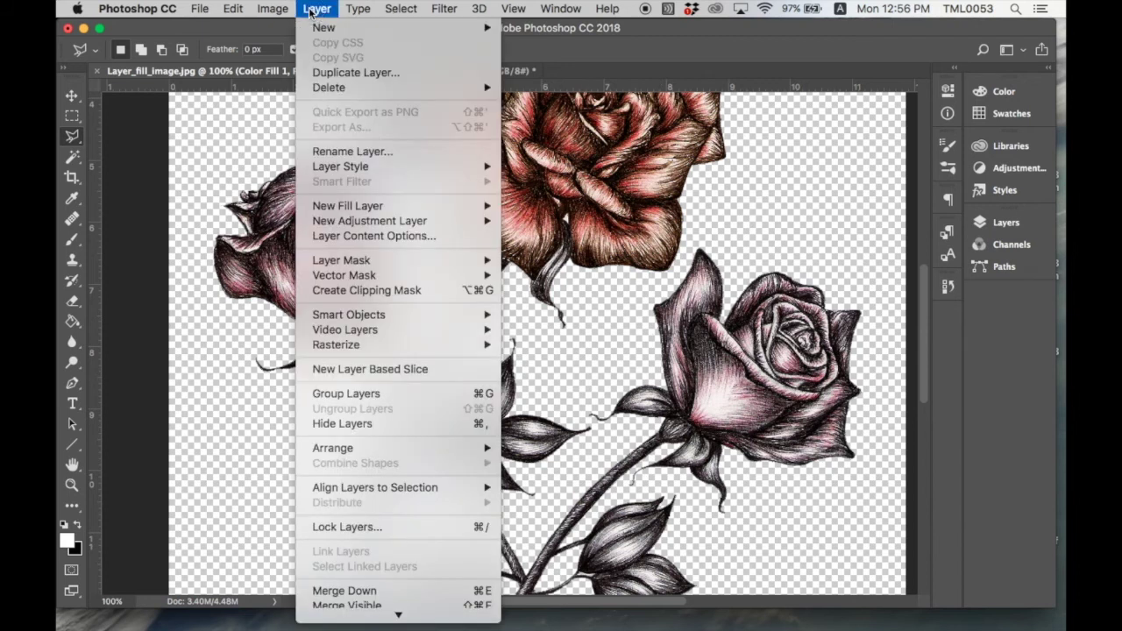
mouse_move(400, 206)
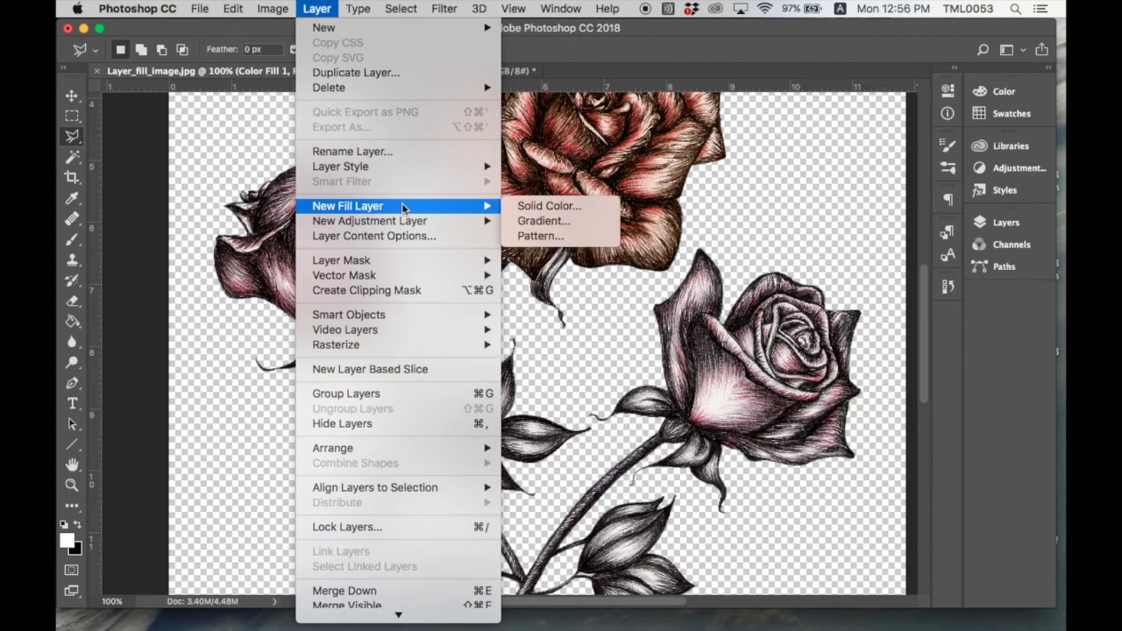
click(530, 207)
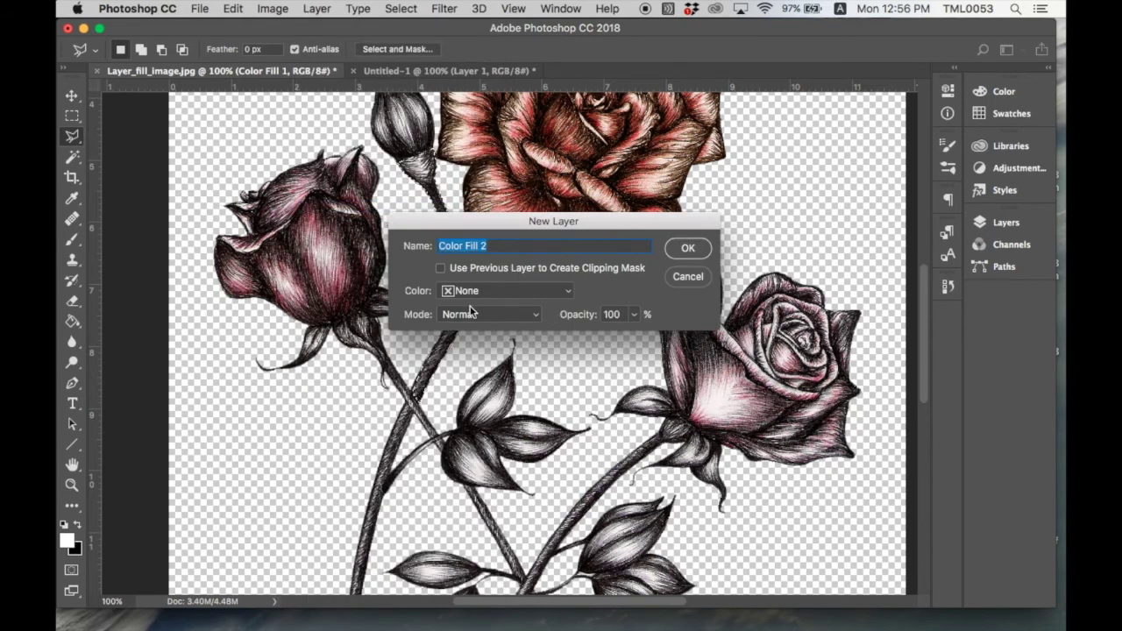
click(688, 248)
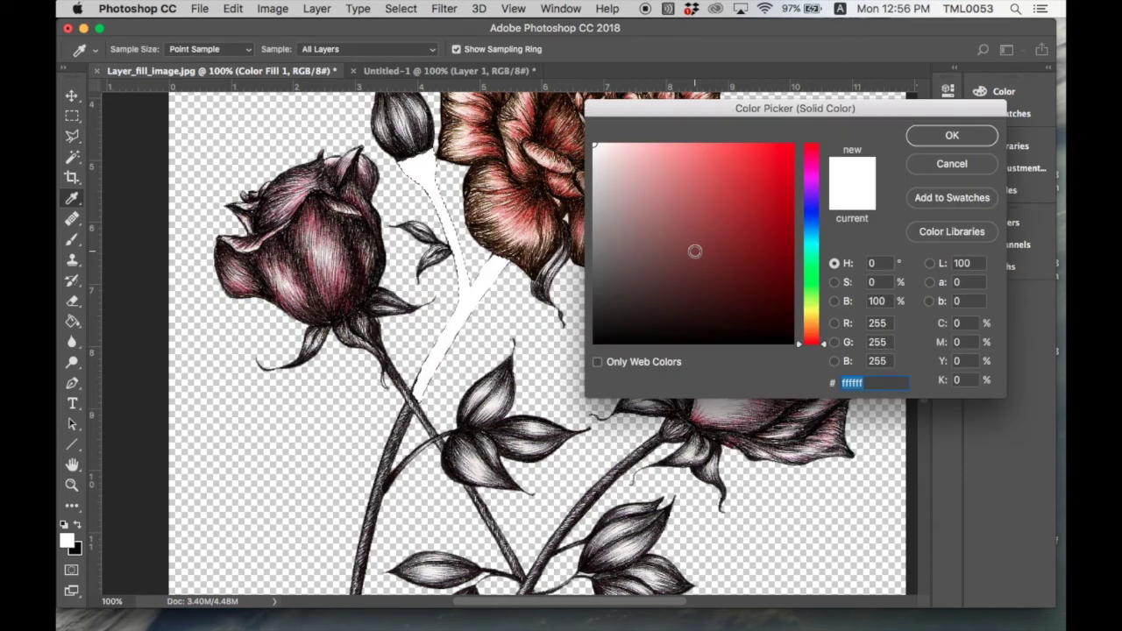
click(811, 329)
drag(754, 243, 742, 274)
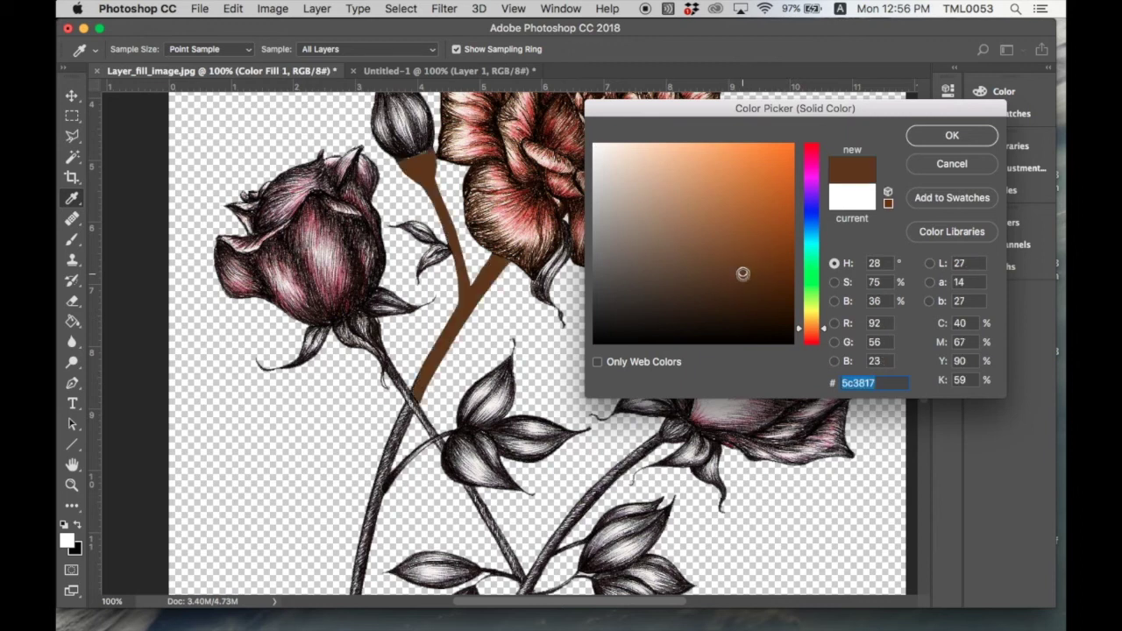
click(952, 139)
- Set the blend mode of the stem's brown fill layer to Soft Light
click(1006, 222)
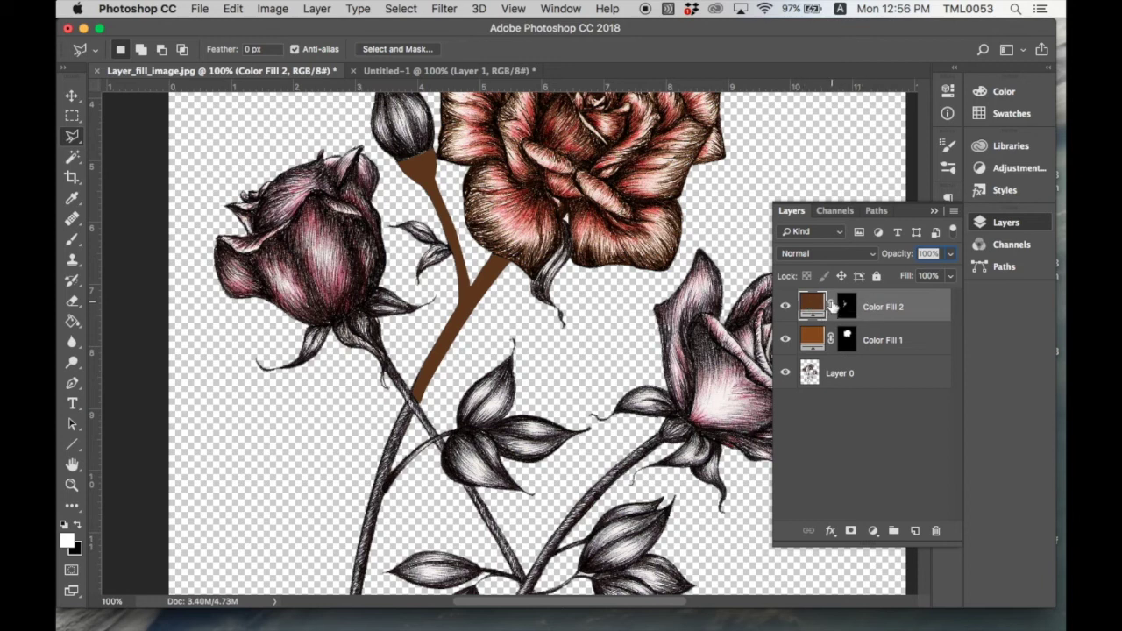
click(872, 256)
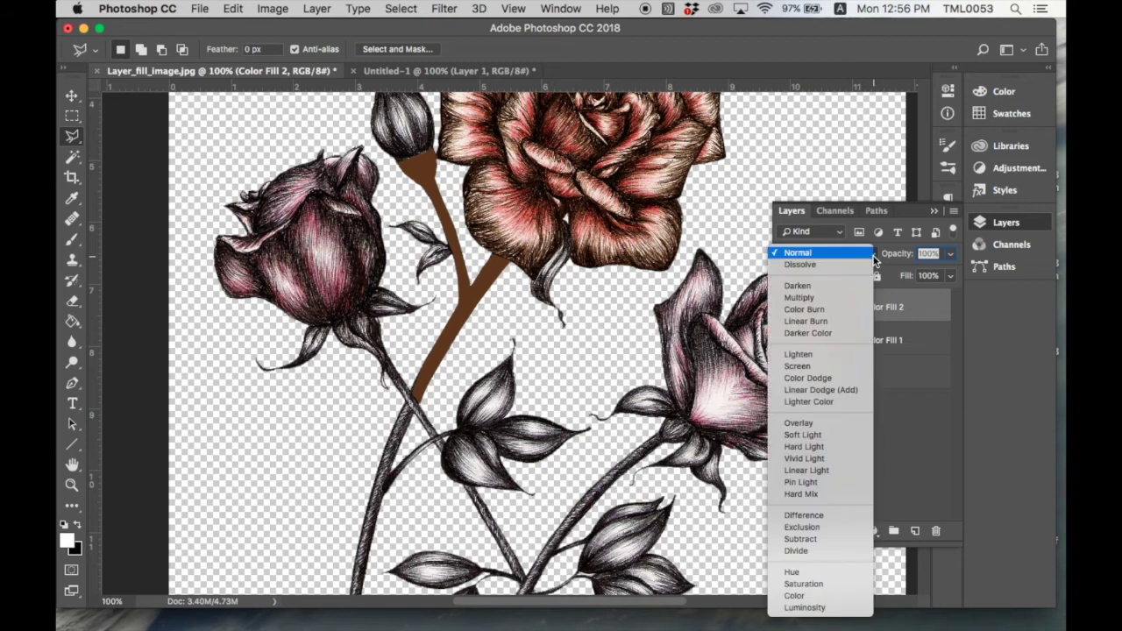
click(840, 434)
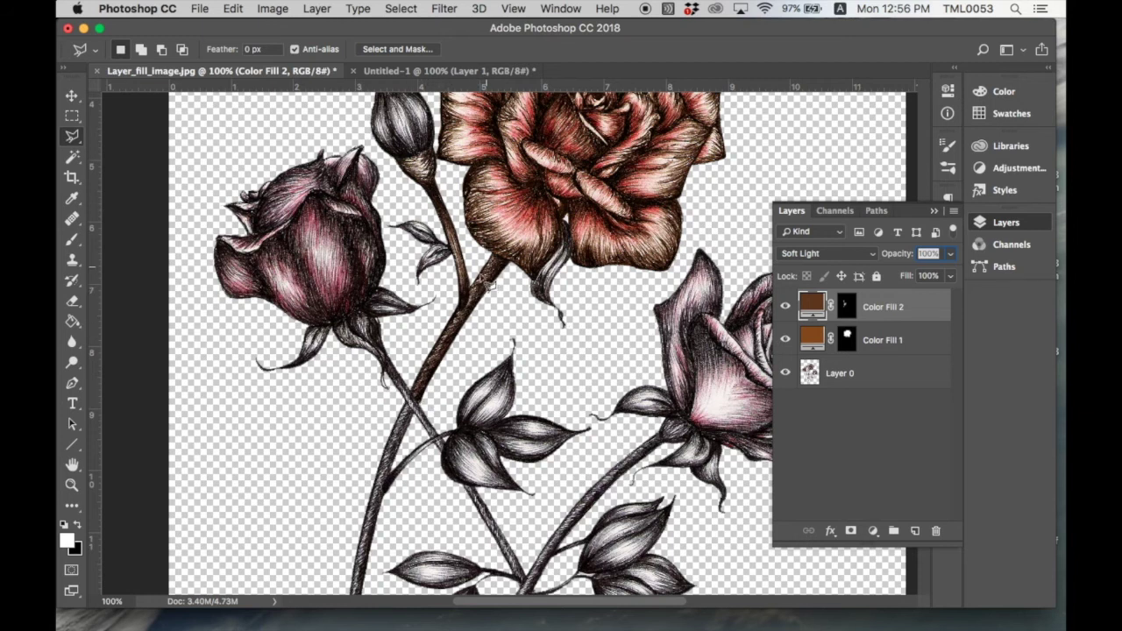
- Change the color of the large rose's fill layer, Color Fill 1, to the lighter orange-brown b86f21
click(898, 352)
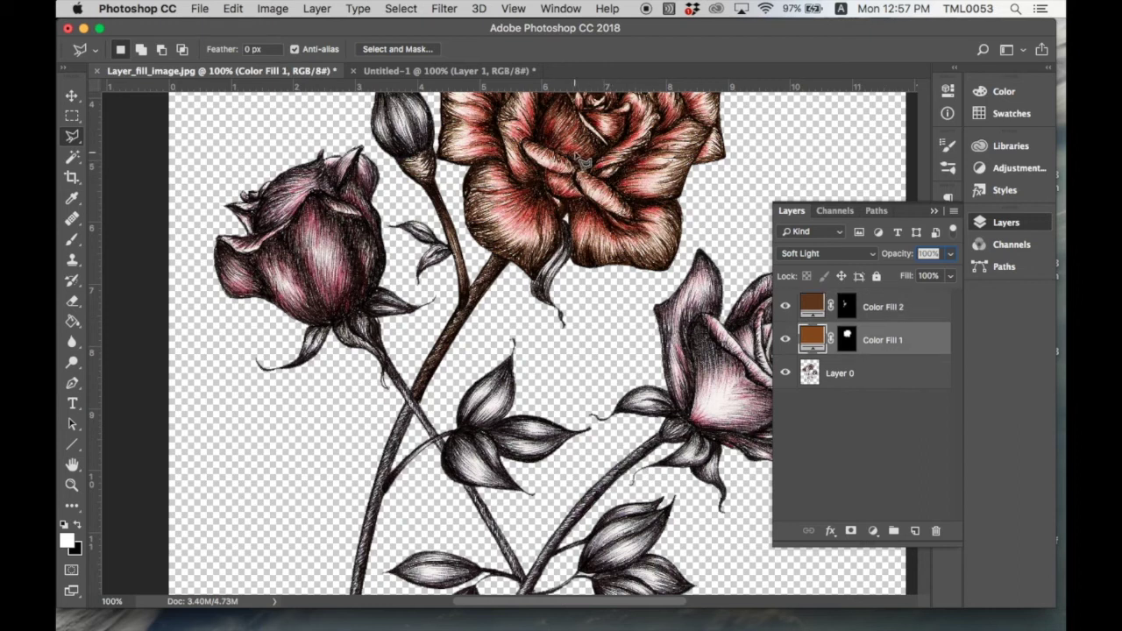
click(808, 340)
double_click(813, 338)
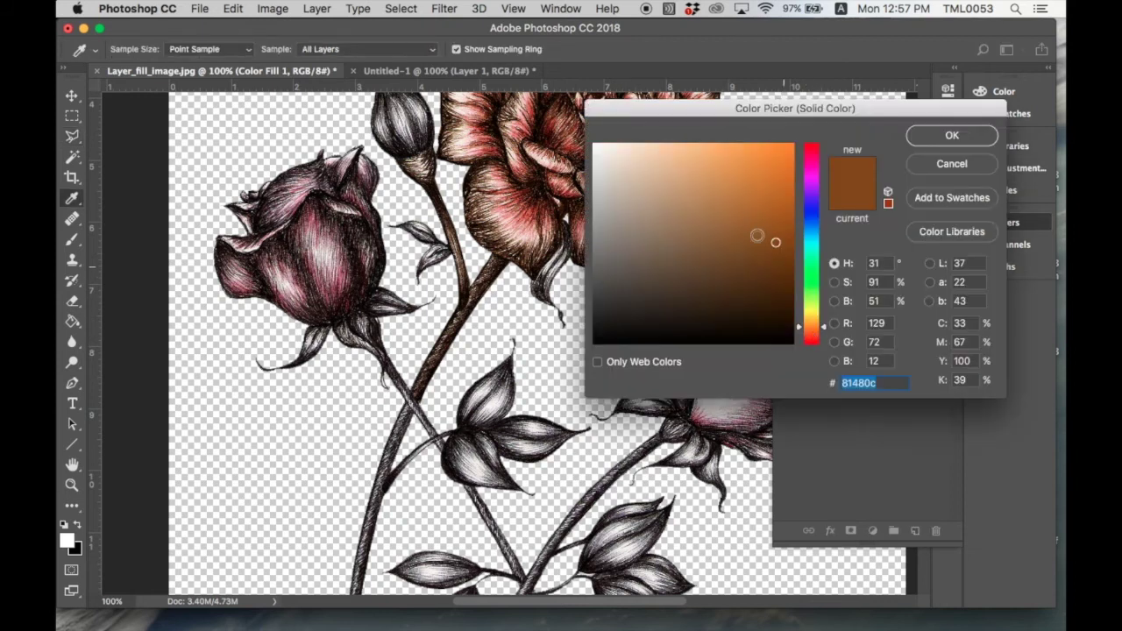
click(757, 199)
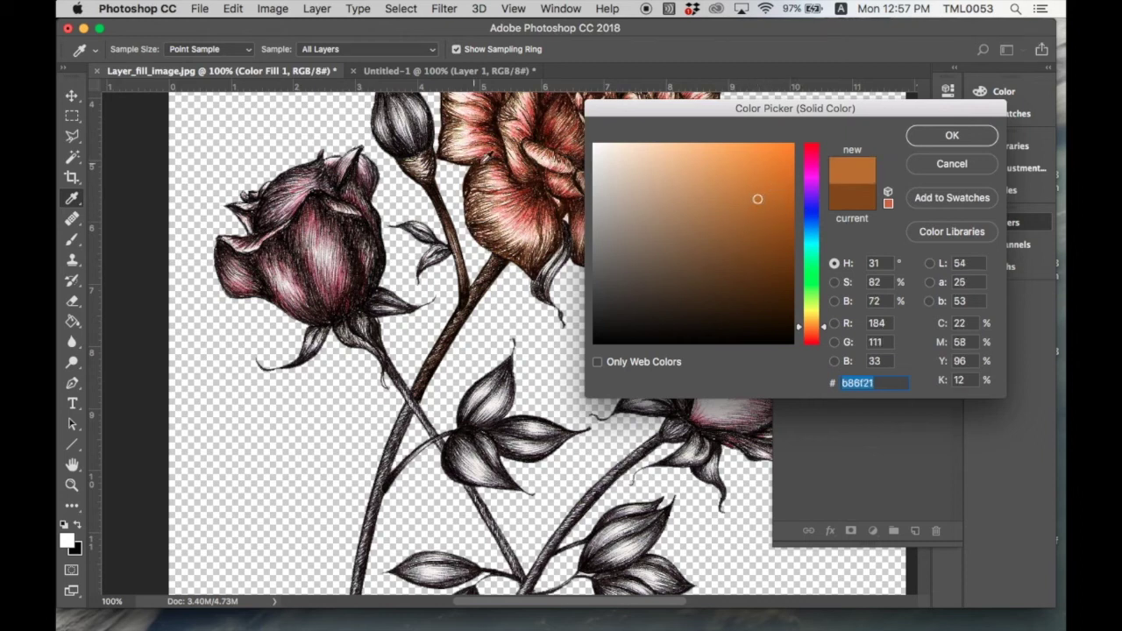
click(949, 138)
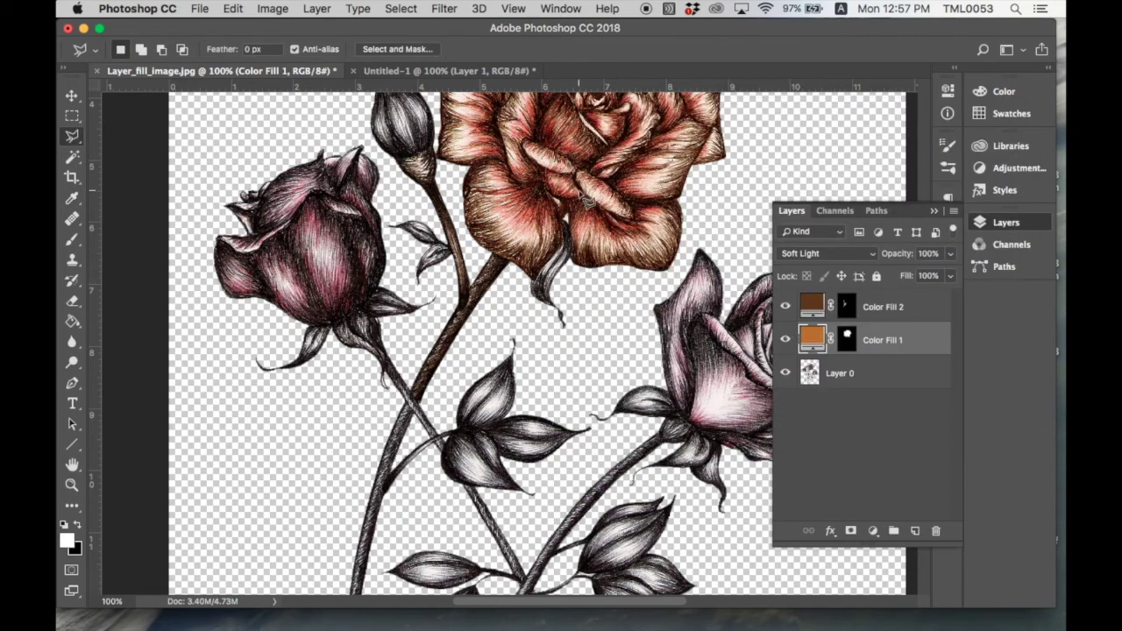
- Check the hex code of the stem's fill layer, Color Fill 2, and leave its color settings without changing them
click(818, 312)
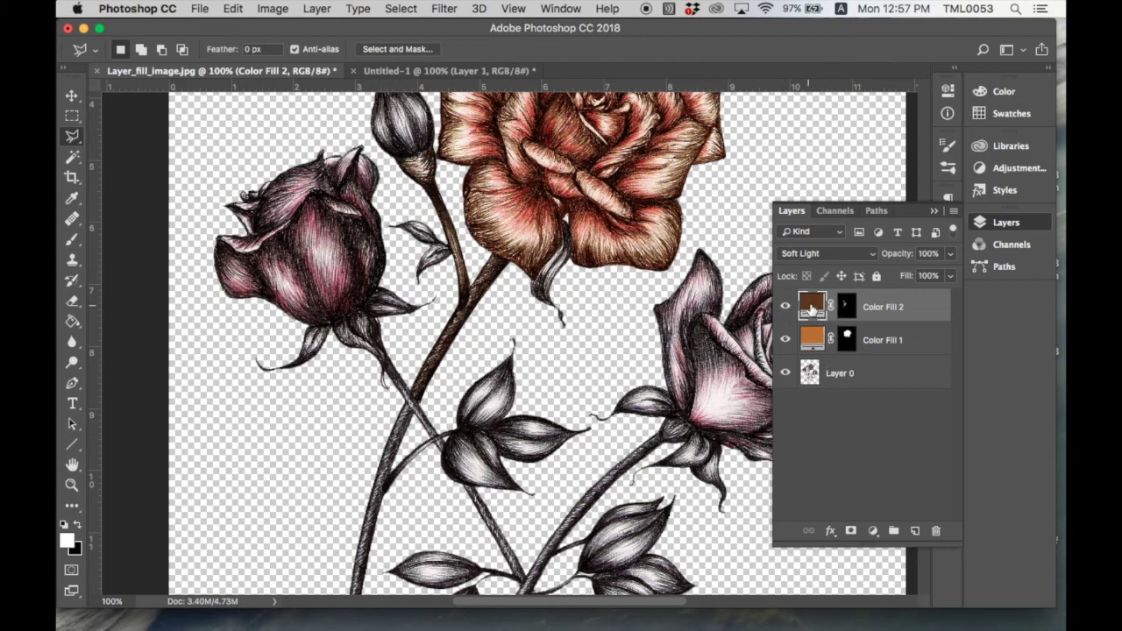
double_click(813, 305)
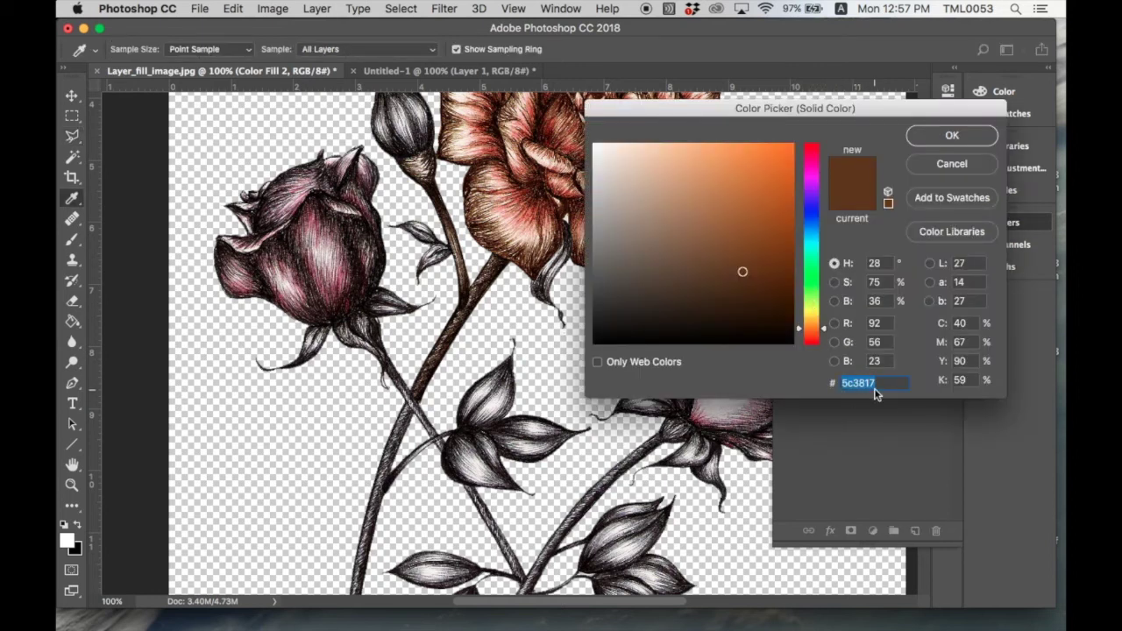
click(970, 167)
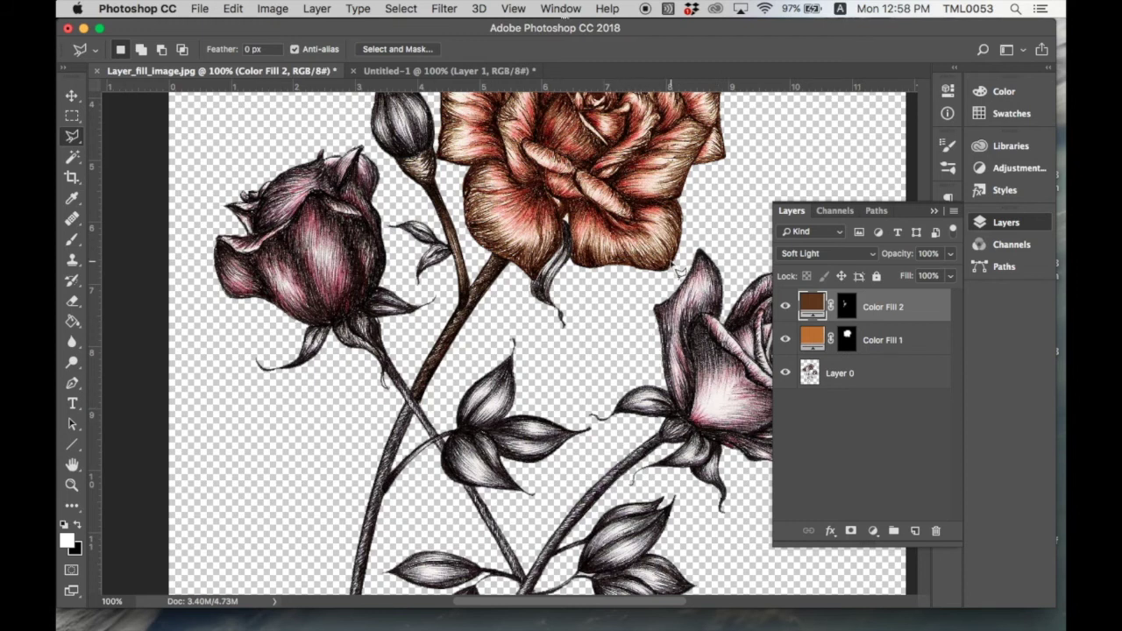
- Switch to Preview, widen the roses_layerfill_lesson.tif window to examine the finished colored example, and return to Photoshop
click(646, 8)
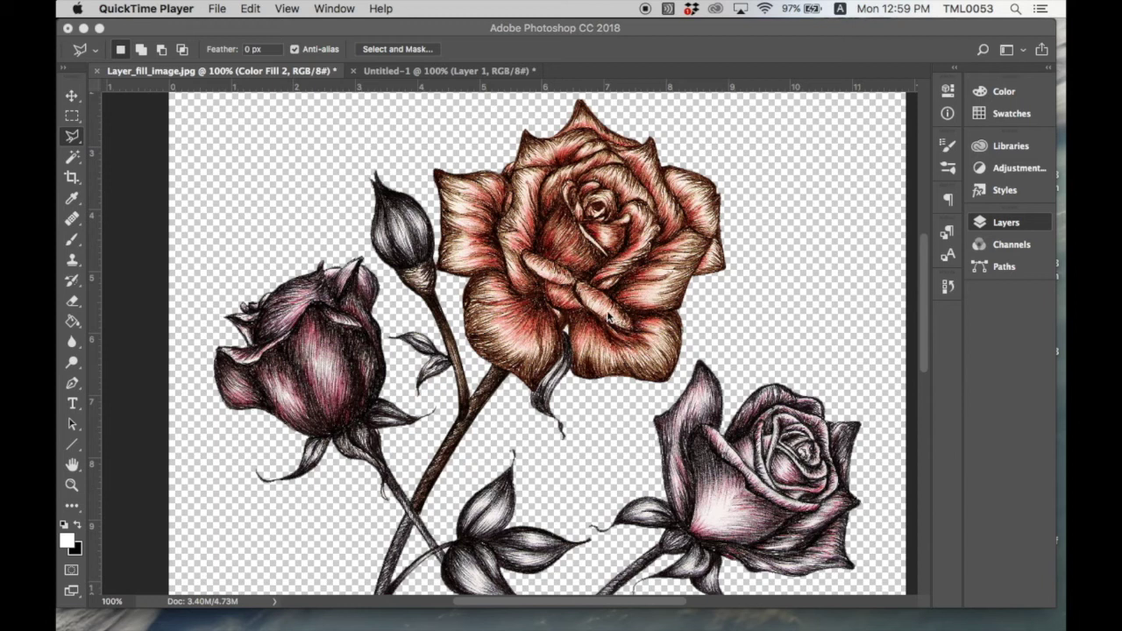
key(super+Tab)
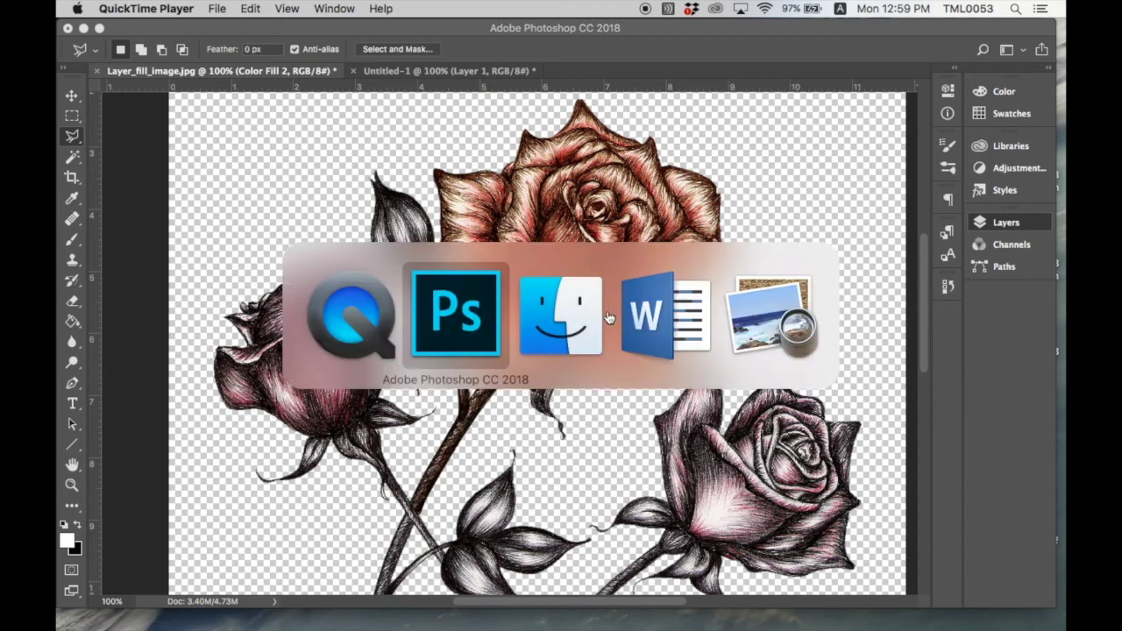
key(super+Tab)
key(super+Tab)
key(super+Tab)
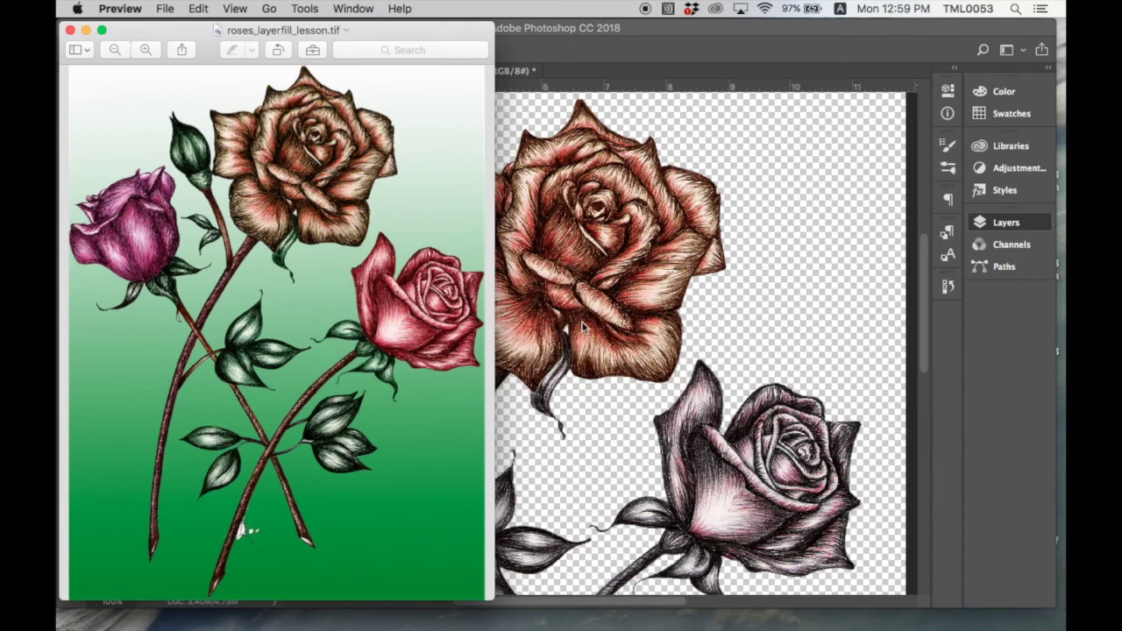
drag(496, 304, 809, 361)
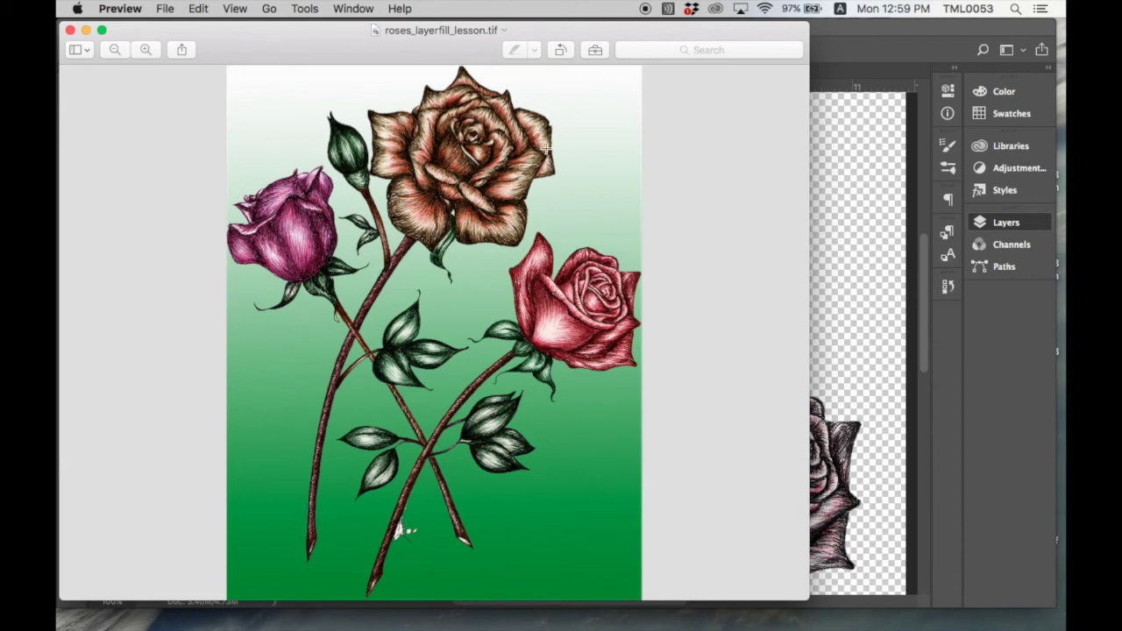
click(852, 241)
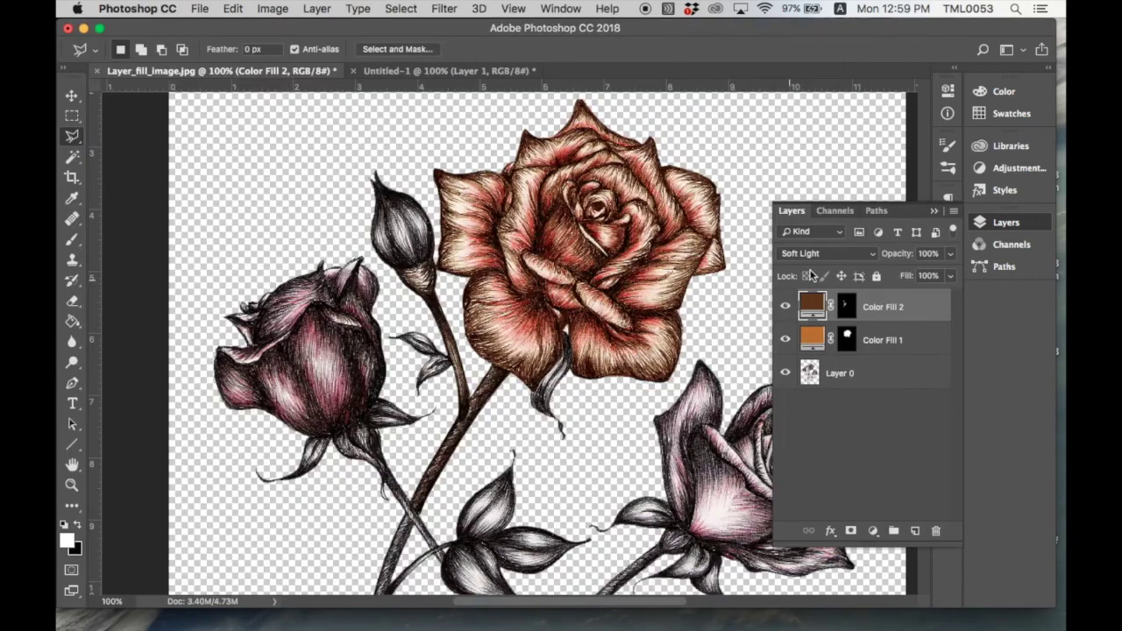
- Create a new empty layer and move it beneath Layer 0 for the background
click(897, 379)
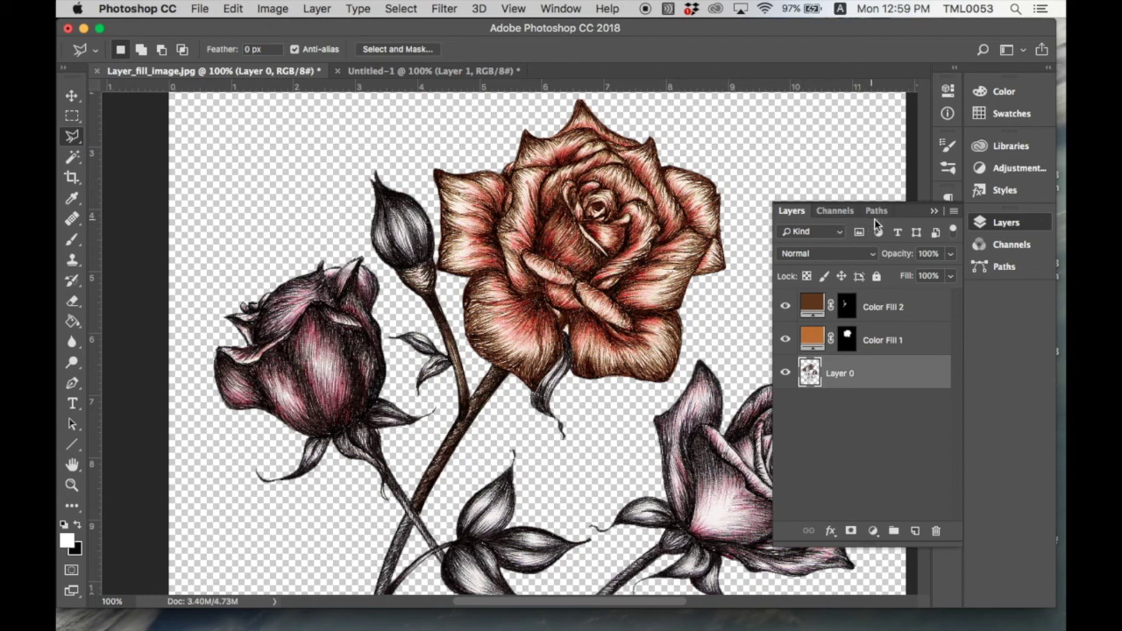
click(1006, 225)
click(1012, 228)
click(914, 531)
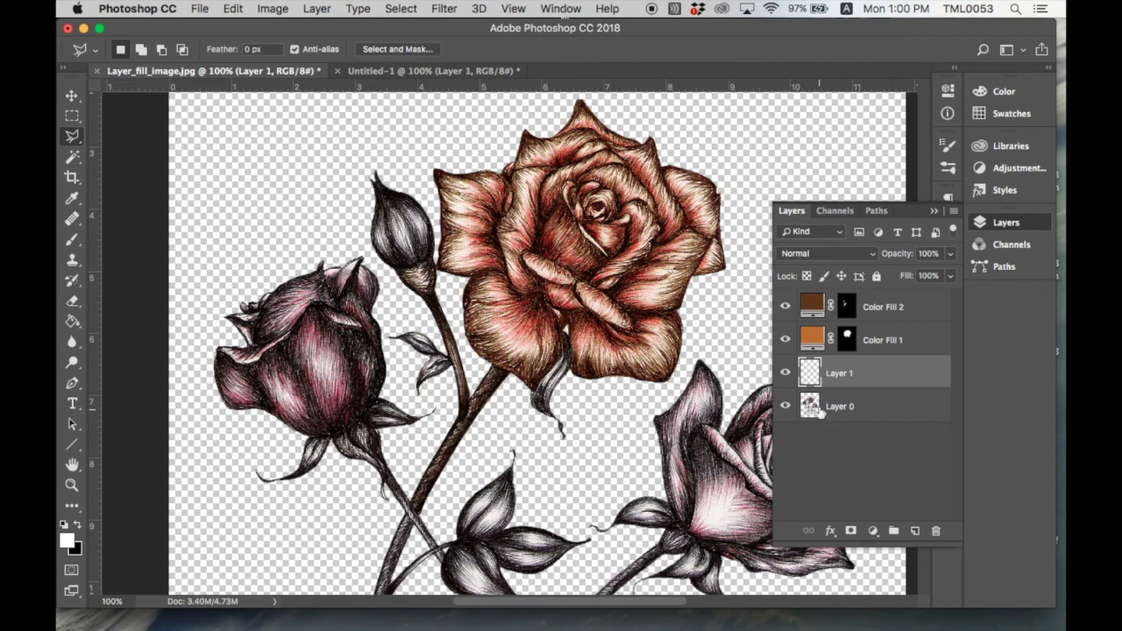
click(894, 372)
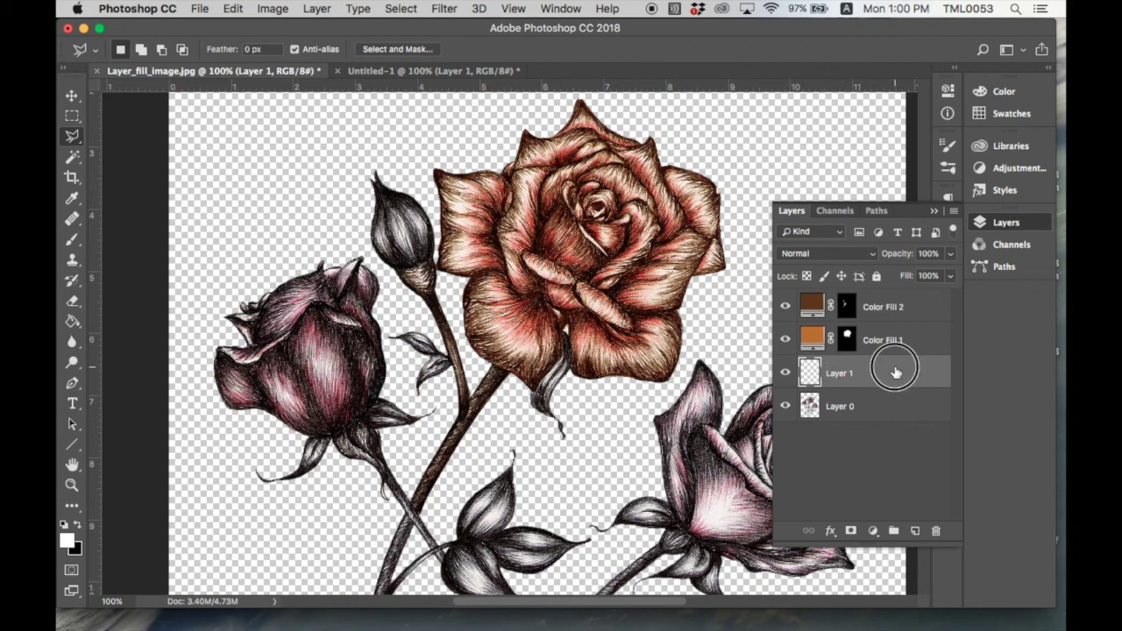
drag(895, 373, 898, 408)
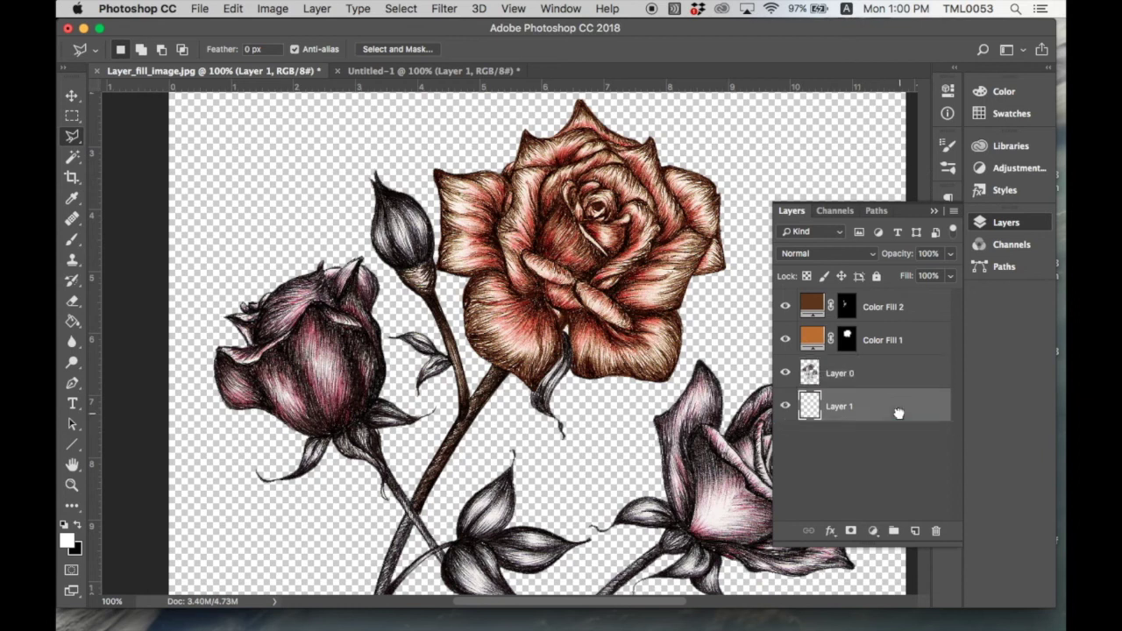
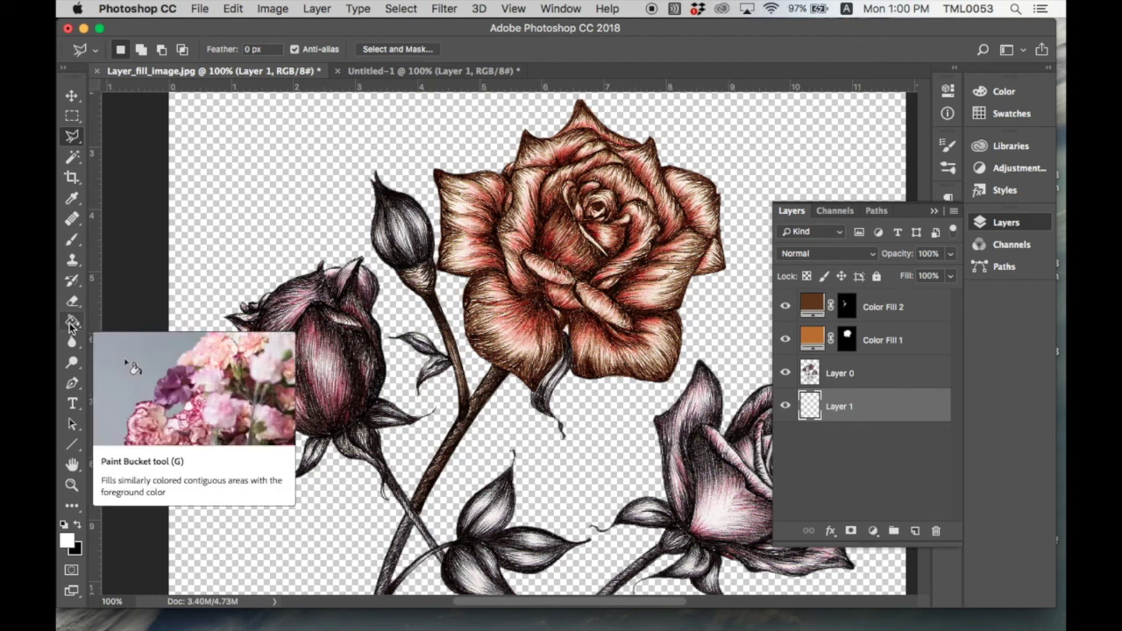
- Activate the Gradient tool and keep white as the foreground color
click(72, 324)
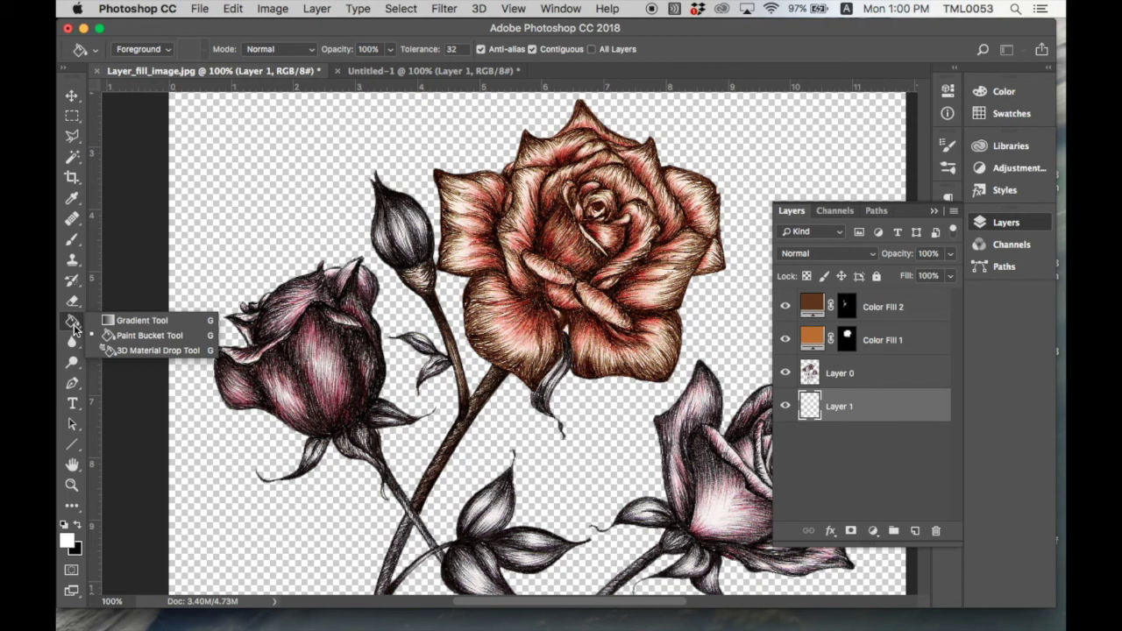
click(138, 322)
mouse_move(78, 322)
mouse_down()
mouse_move(128, 337)
mouse_move(74, 322)
mouse_move(123, 321)
mouse_up()
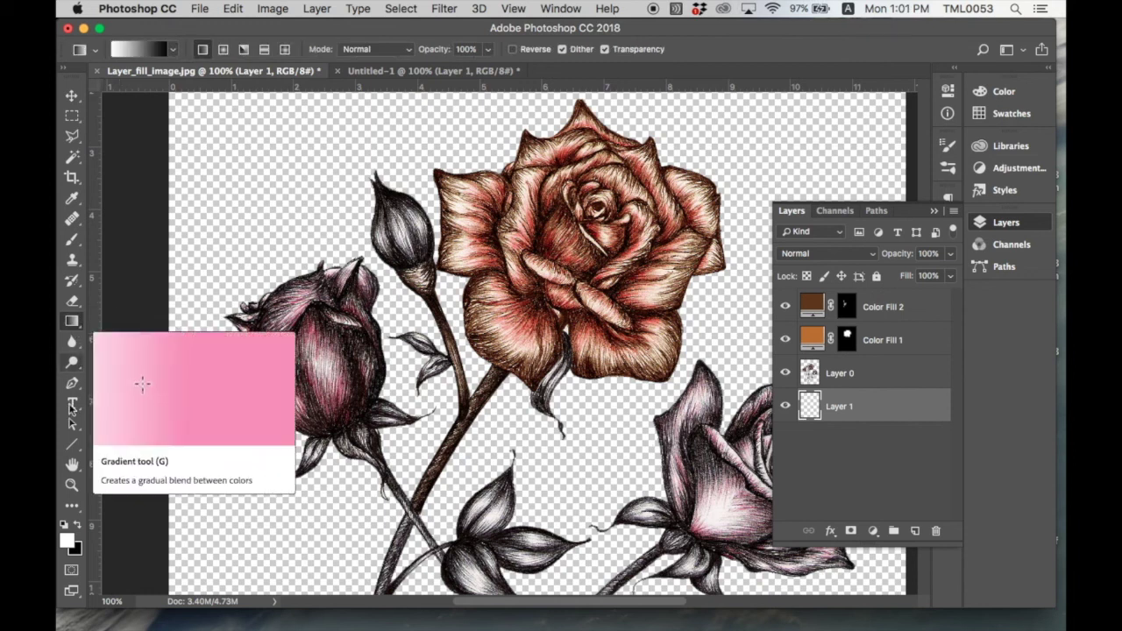
click(68, 544)
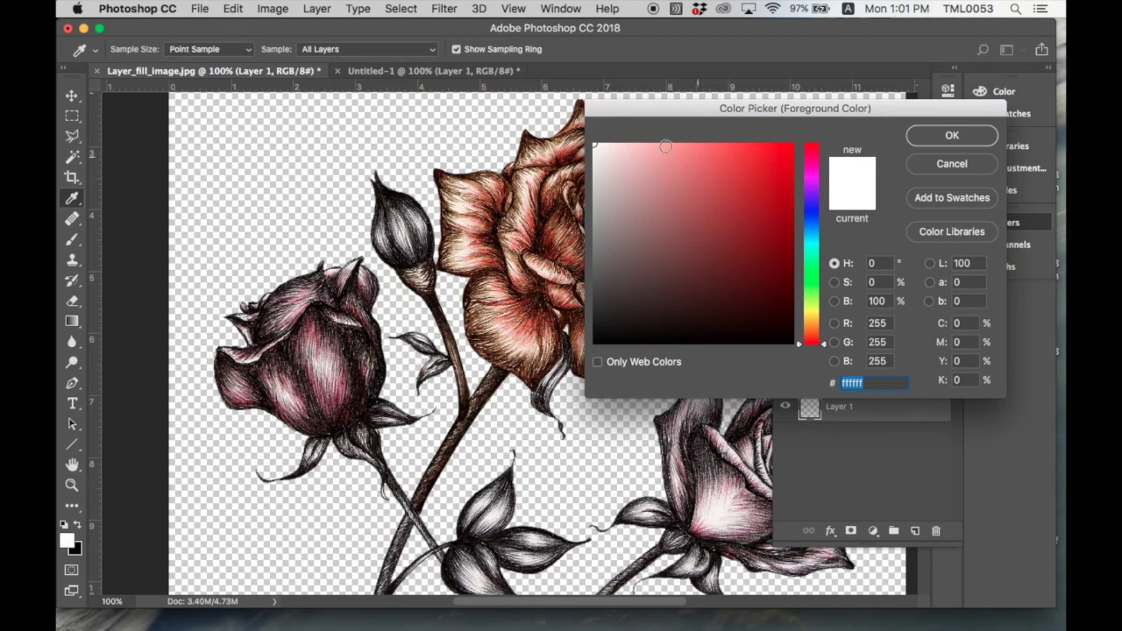
click(987, 138)
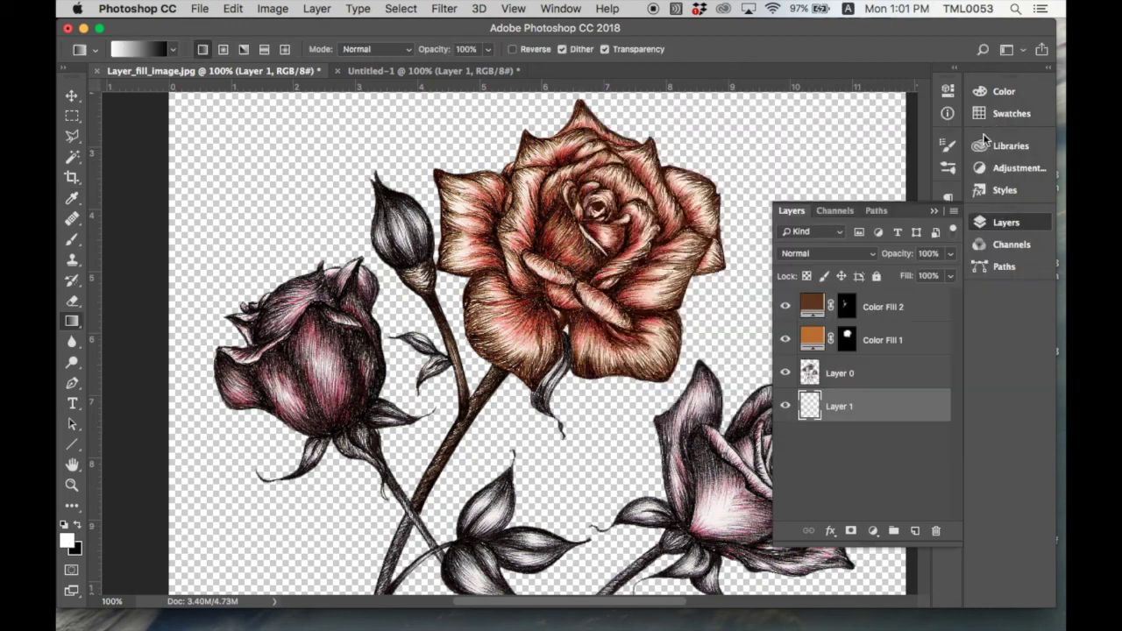
- Set the background color to the dark green 20881e for the gradient
click(77, 549)
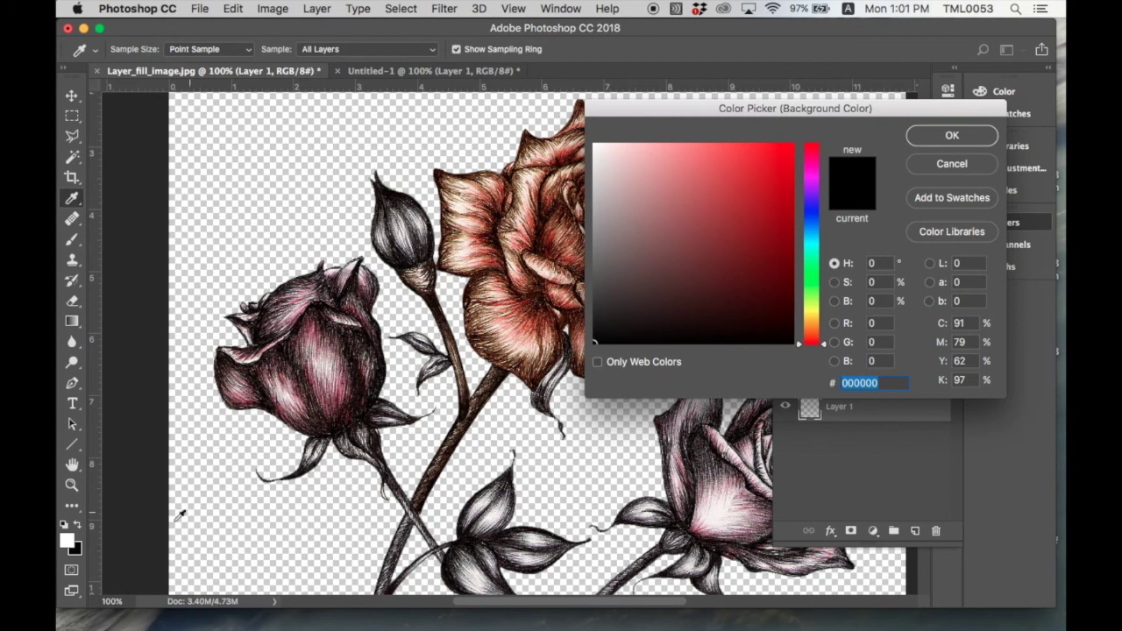
click(811, 210)
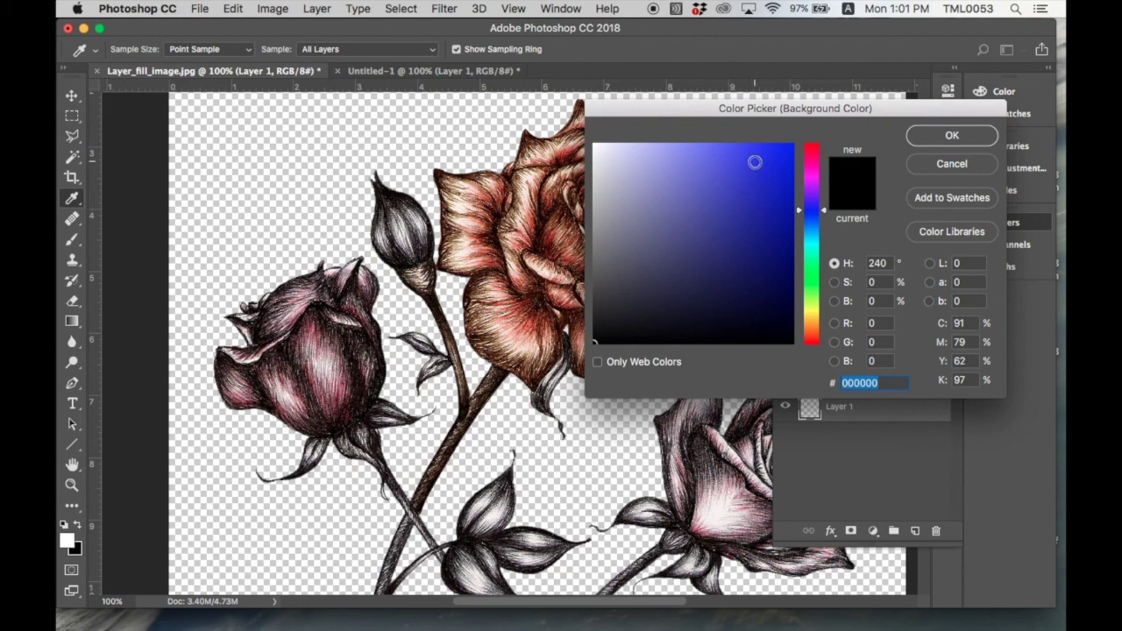
click(754, 162)
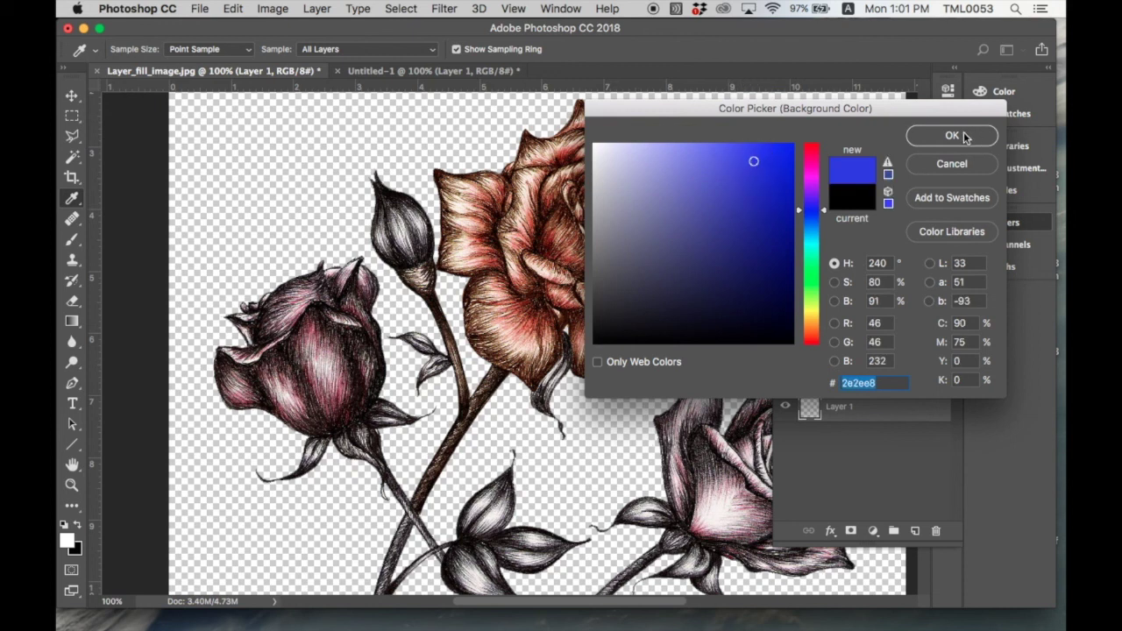
click(808, 279)
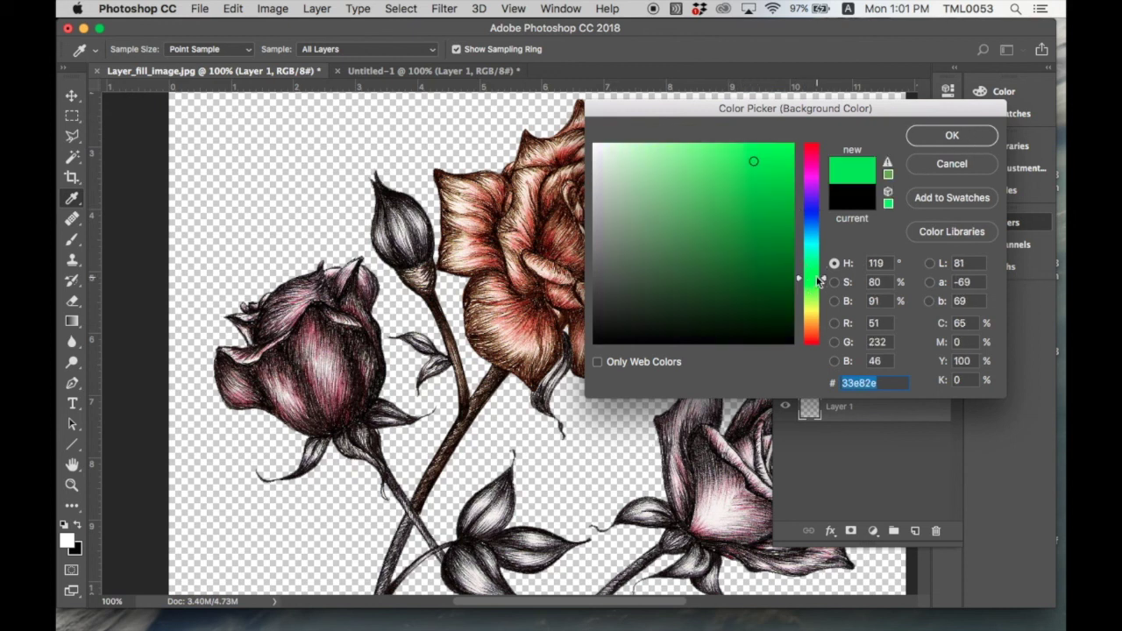
click(749, 237)
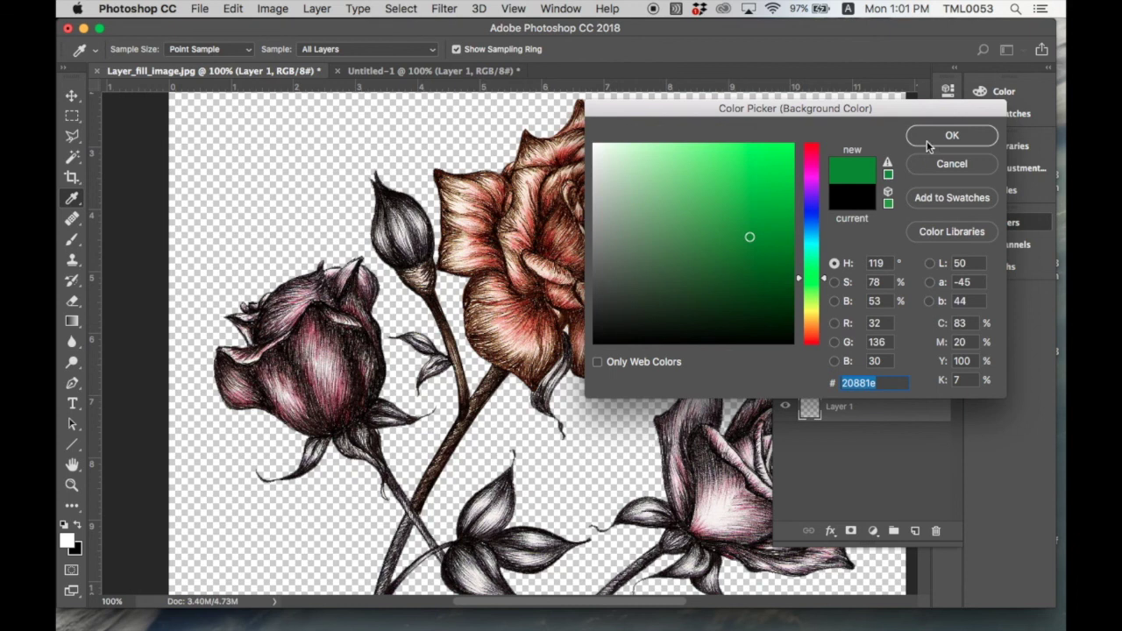
click(952, 136)
key(g)
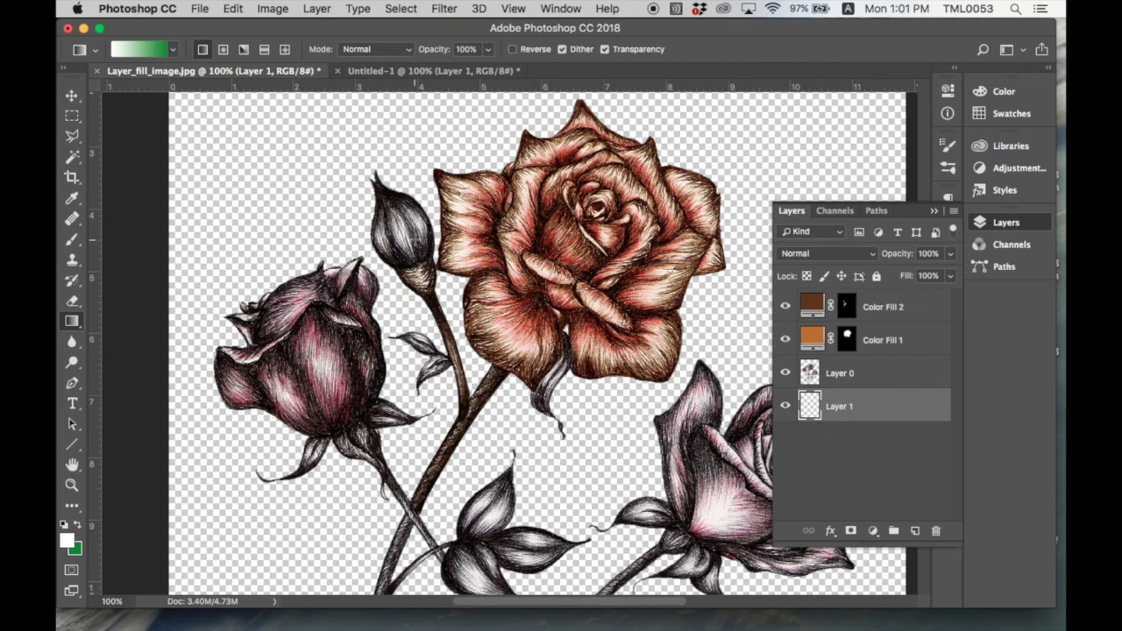
- Try the white-to-green linear gradient vertically on Layer 1, once from top to bottom and once from bottom to top
key(super+0)
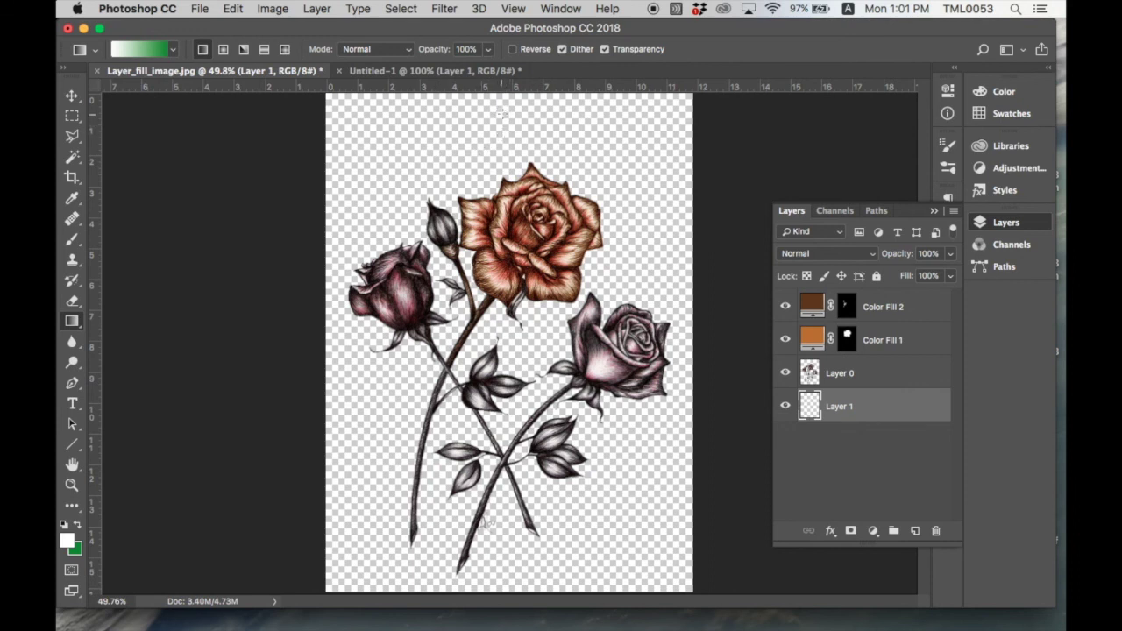
drag(506, 107, 515, 542)
drag(513, 570, 510, 572)
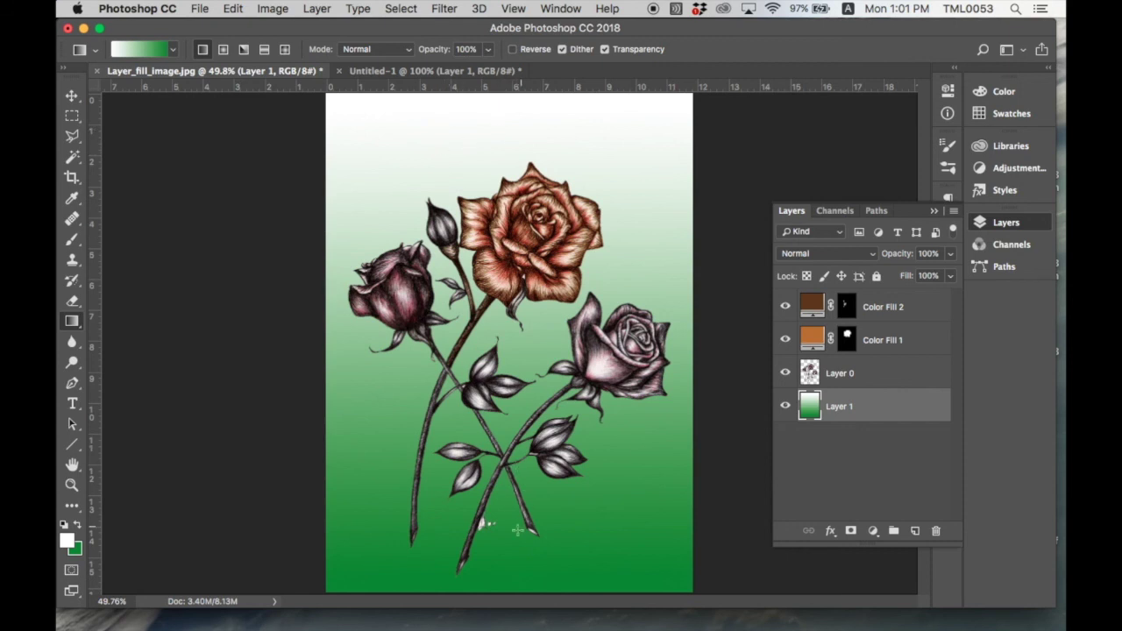
drag(509, 569, 512, 480)
drag(513, 480, 515, 117)
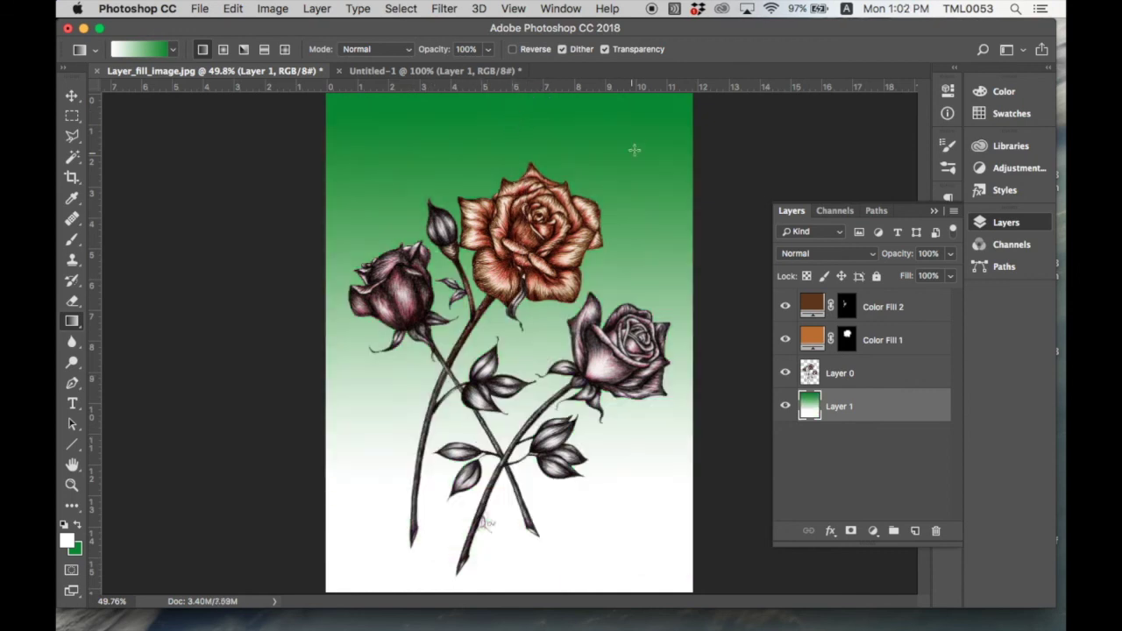
- Redraw the gradient on Layer 1 diagonally in both directions, finishing with white at the upper-left corner and green at the lower-right
drag(643, 130, 364, 565)
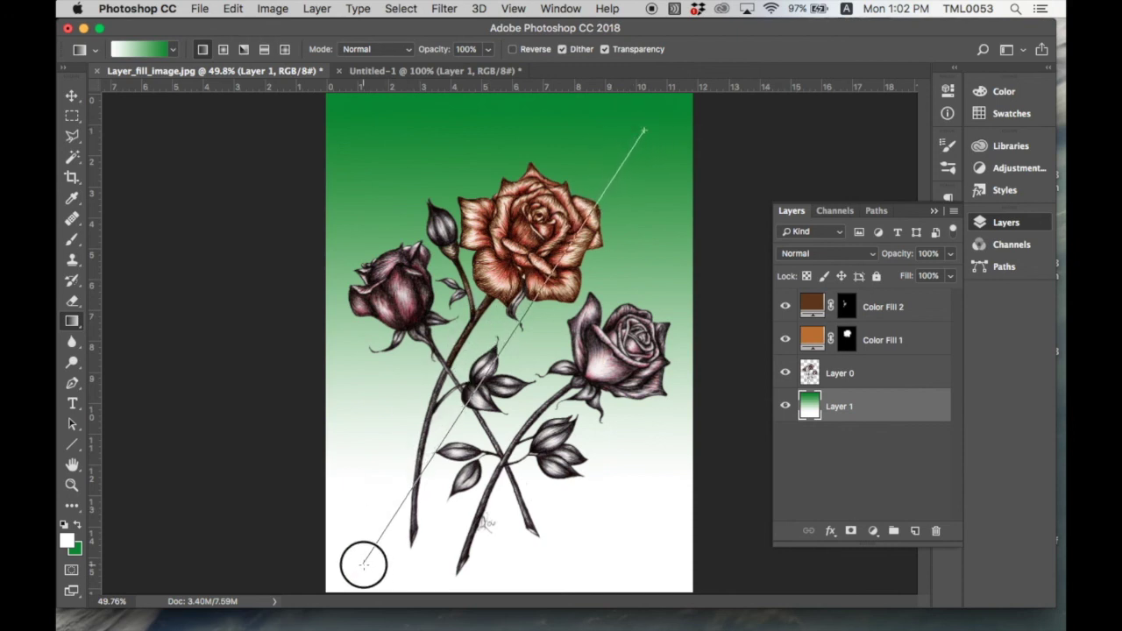
drag(363, 563, 363, 563)
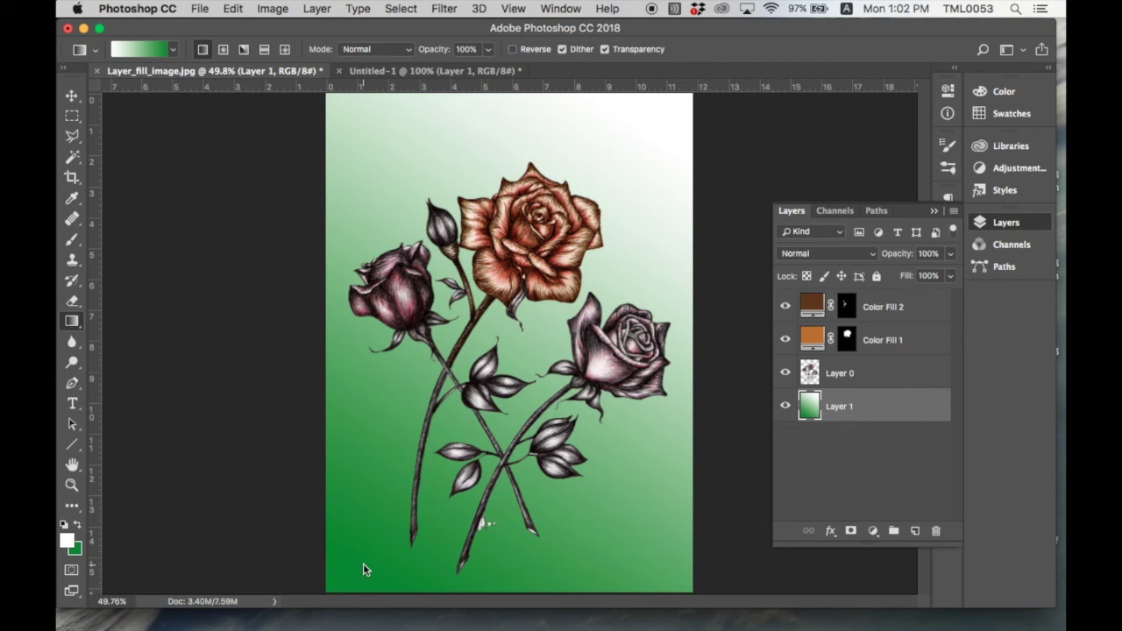
drag(359, 123, 660, 580)
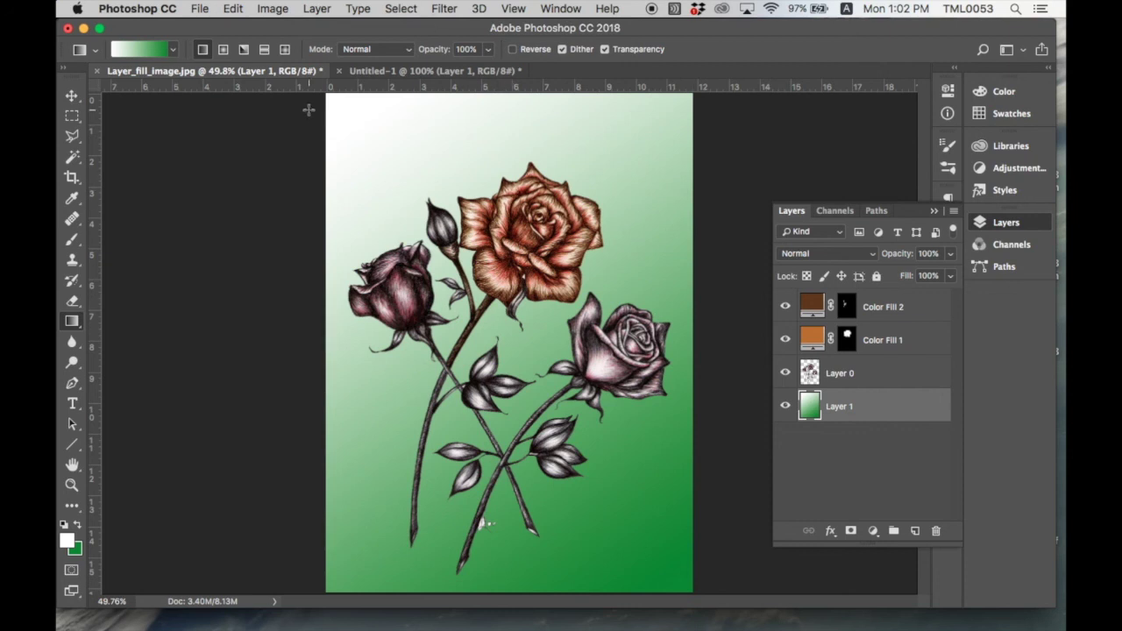
- Review the Save As settings for a layered Photoshop file on the Desktop, and cancel without saving
click(200, 8)
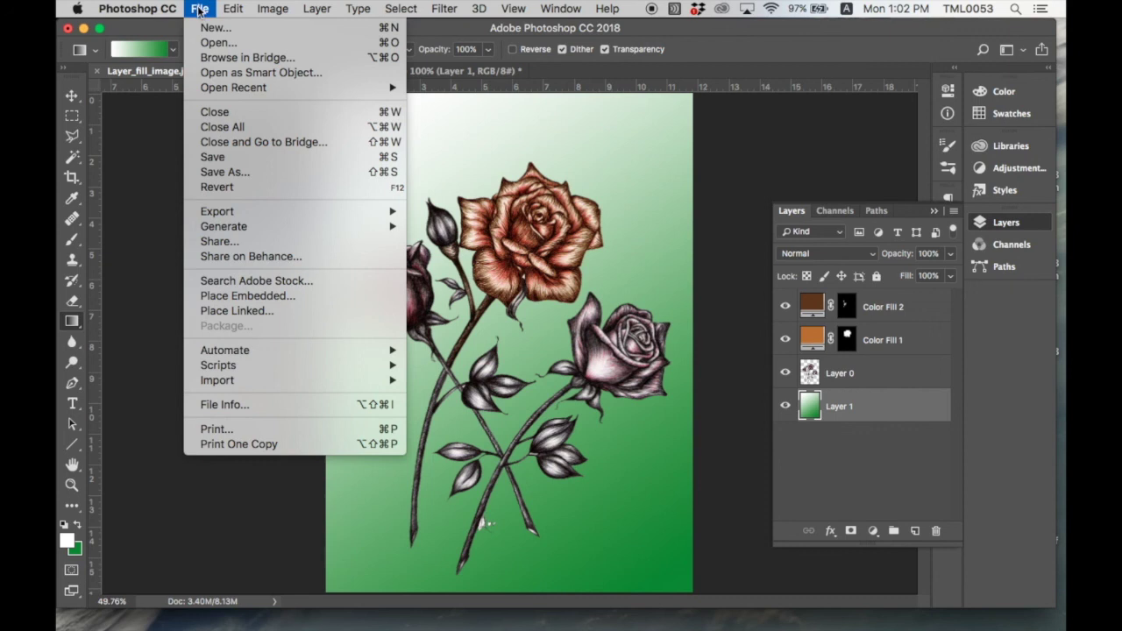
click(229, 171)
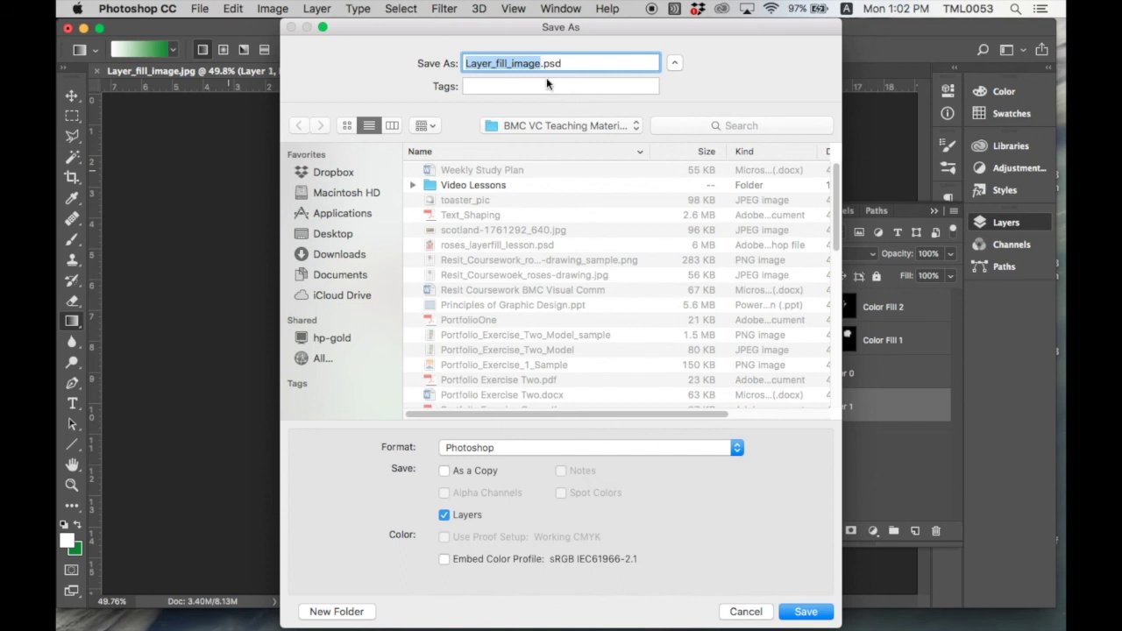
click(321, 235)
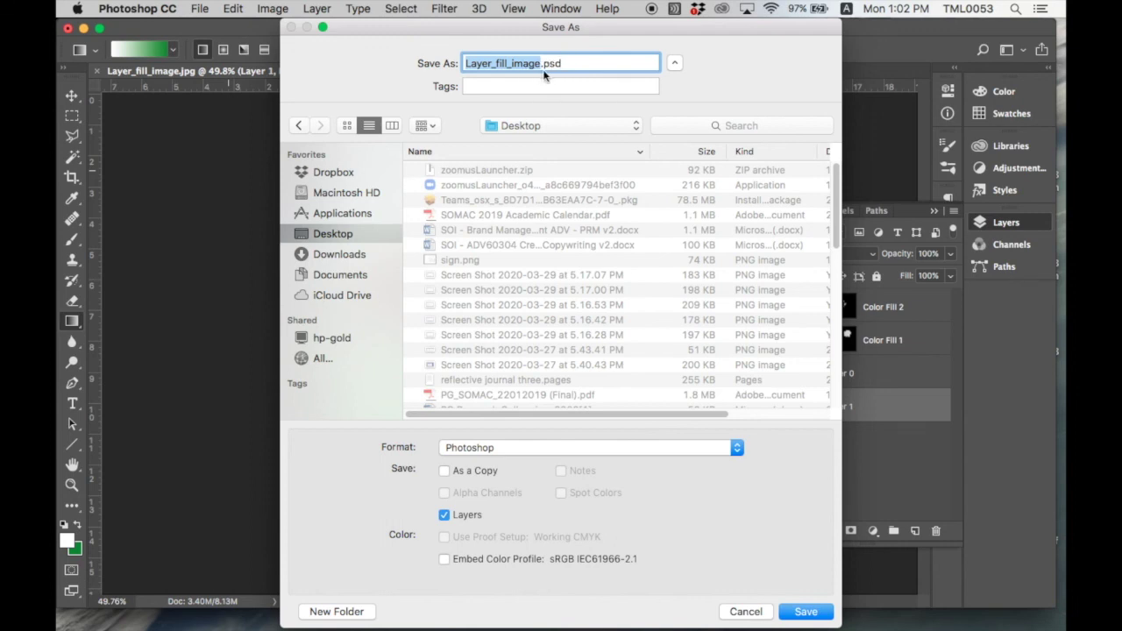
click(539, 451)
click(538, 451)
click(749, 614)
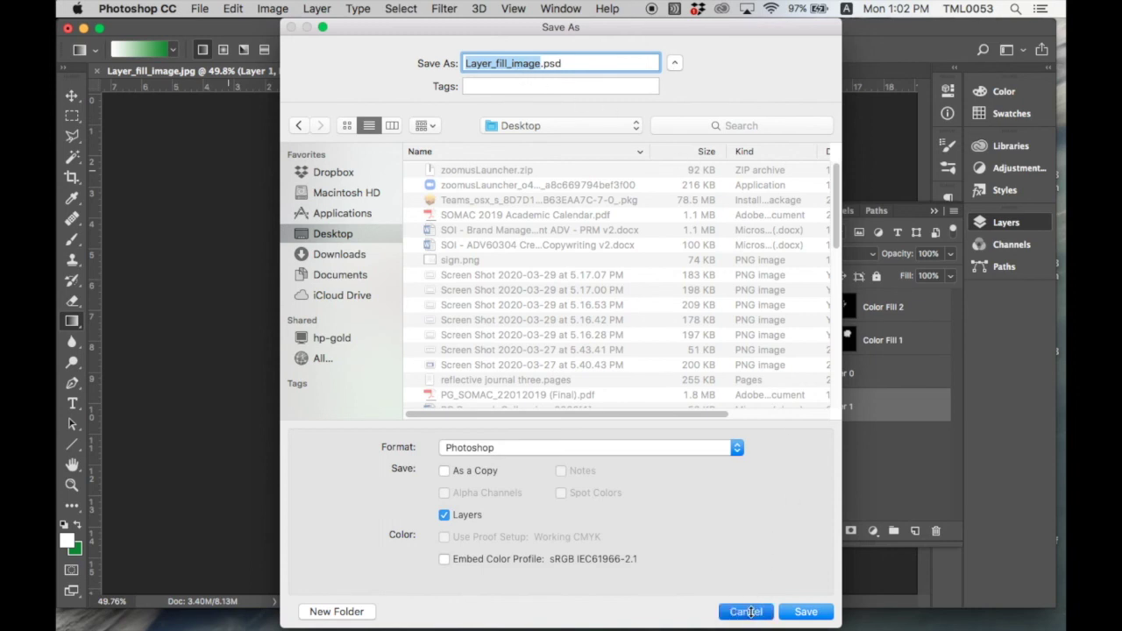